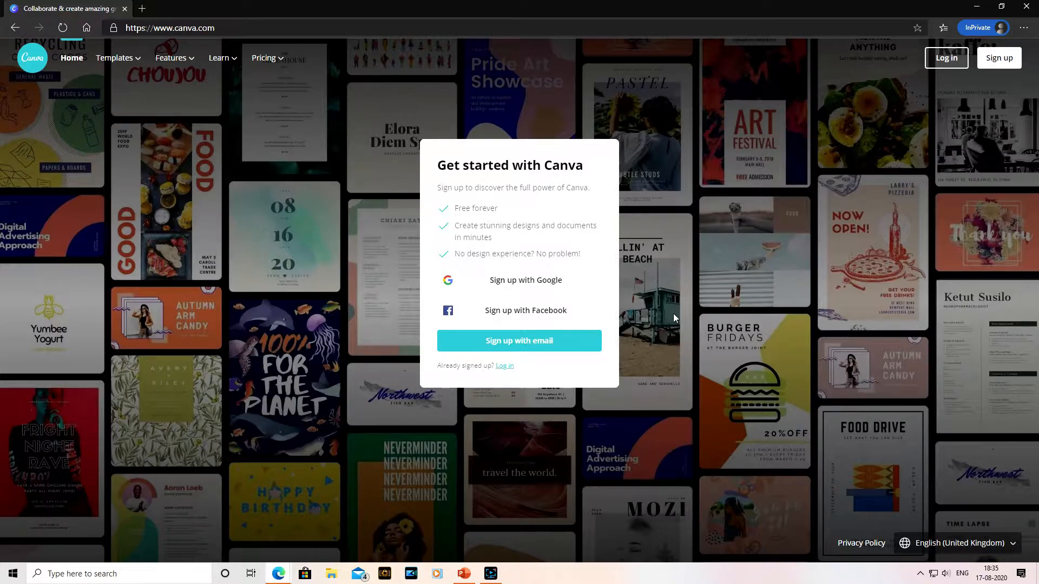
Sign up with email by filling in the account holder's name, the email field and the account password.
left_click(501, 340)
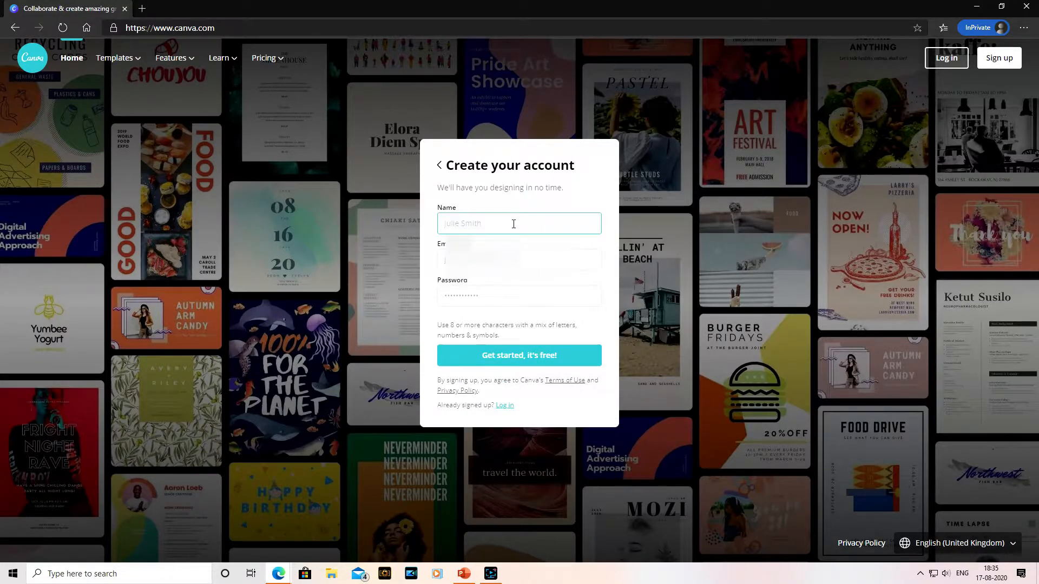
left_click(513, 224)
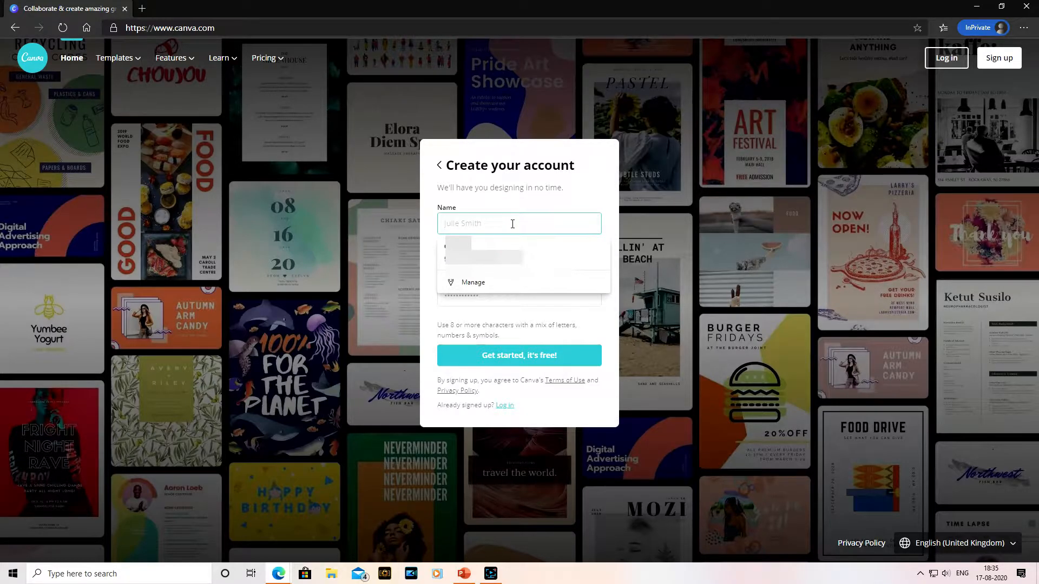
left_click(513, 224)
type("**********")
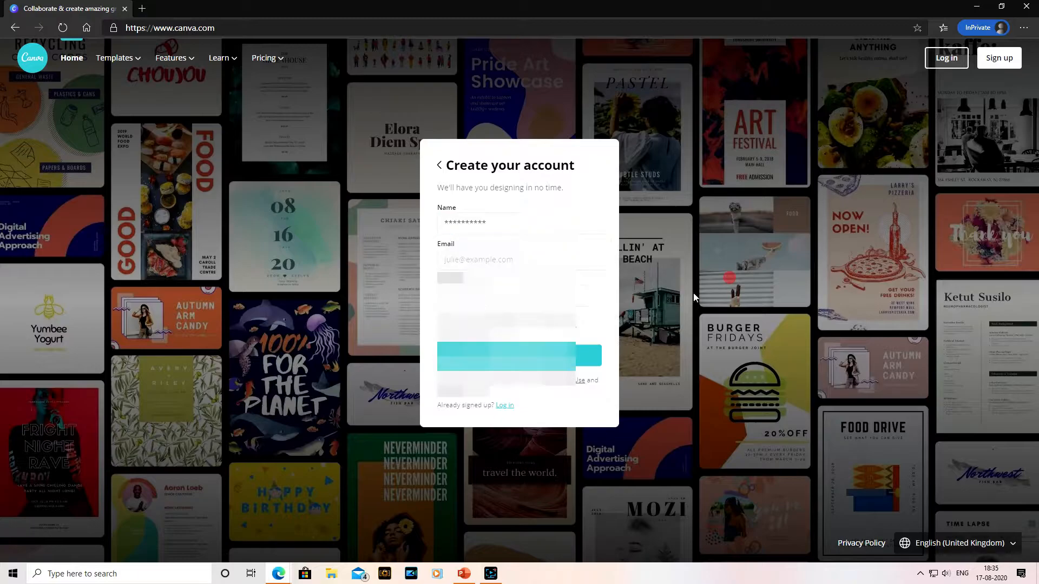
left_click(498, 259)
type("*********")
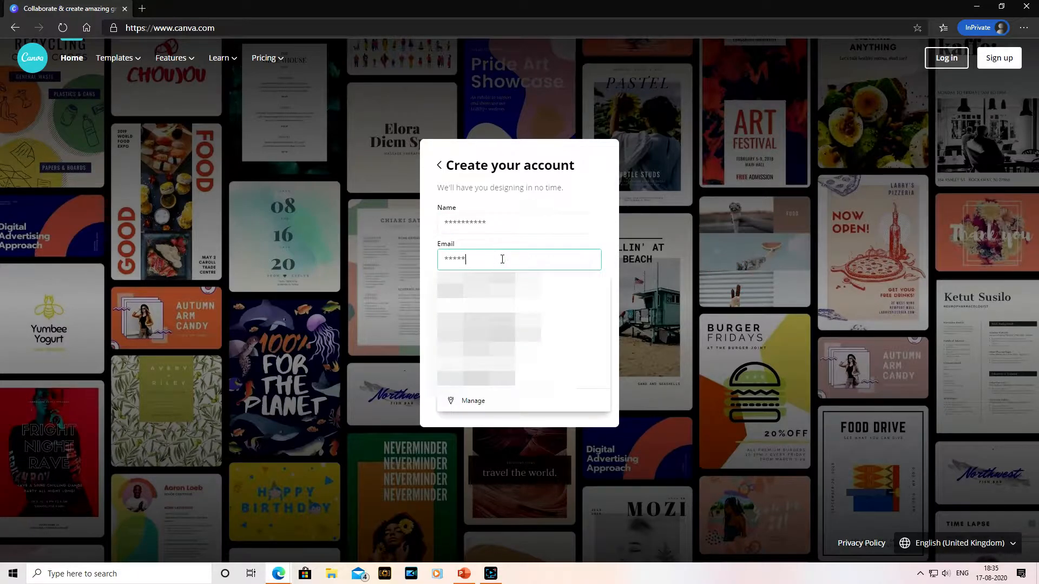
left_click(733, 277)
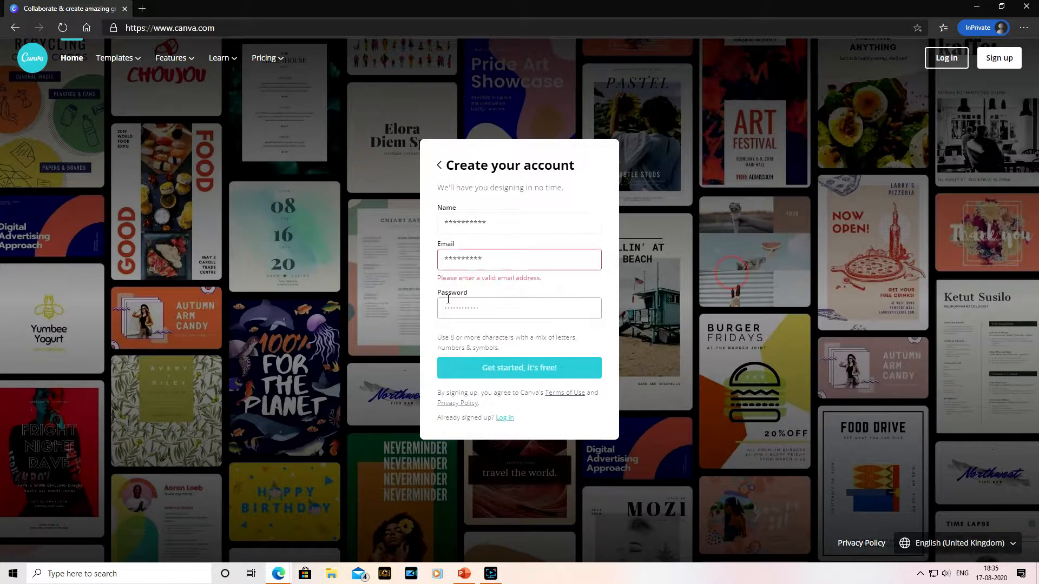
left_click(498, 302)
type("***********")
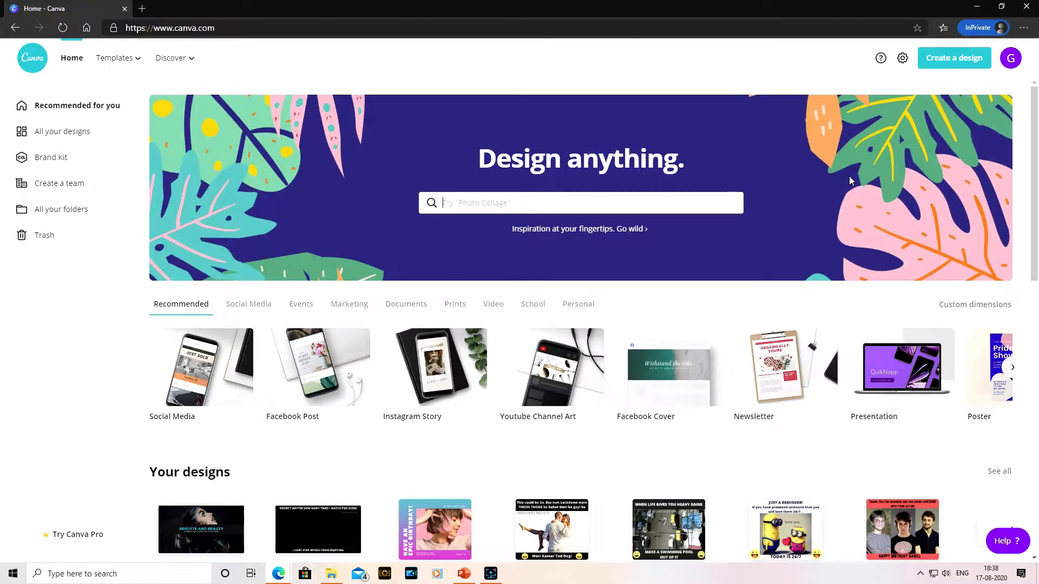
Look through the recent searches and suggested design types offered by the home page design search.
left_click(573, 204)
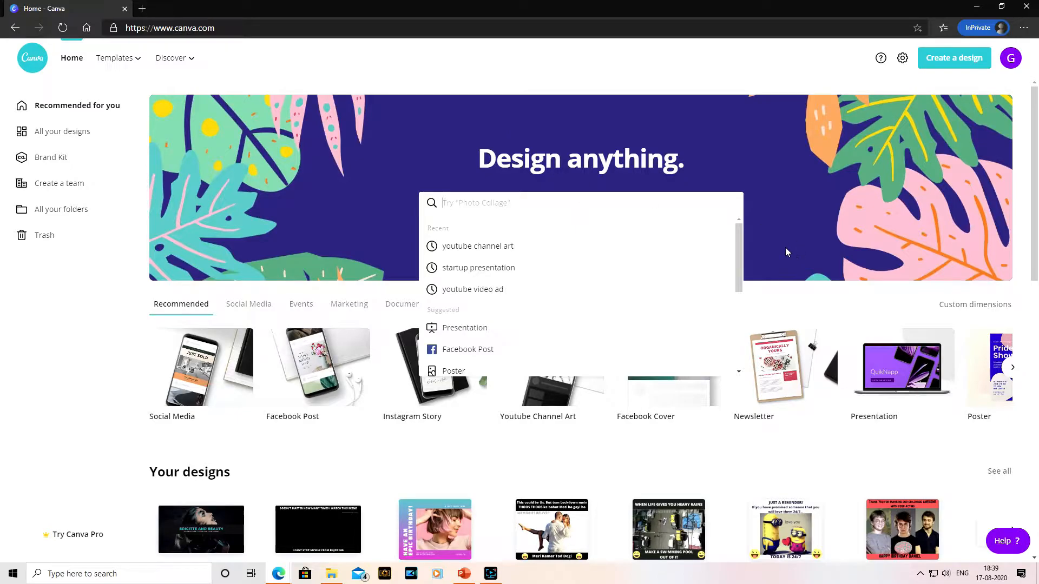
left_click(736, 245)
left_click_drag(735, 242, 732, 284)
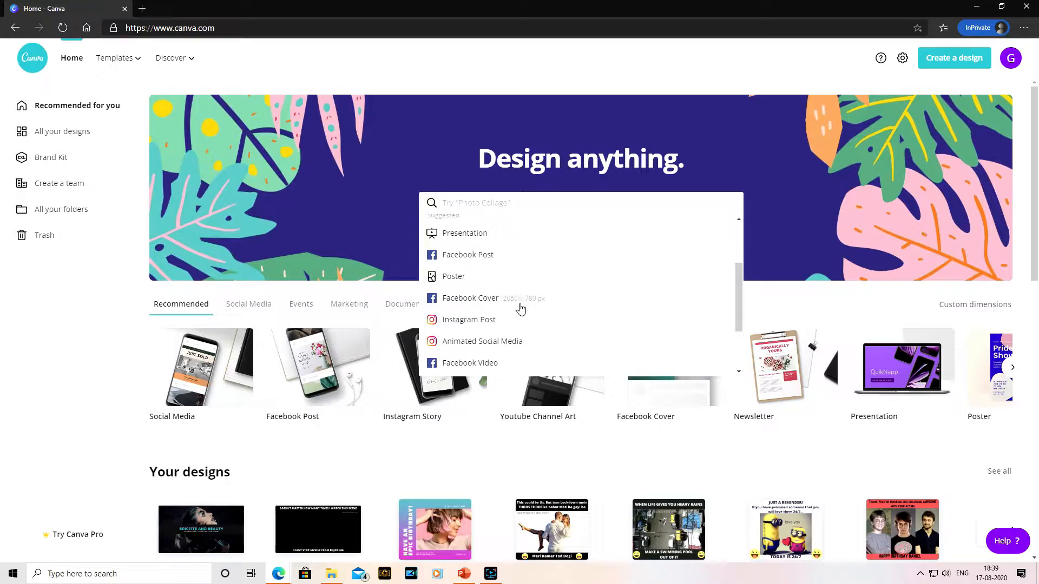
scroll(550, 295, "down", 1)
scroll(525, 311, "down", 1)
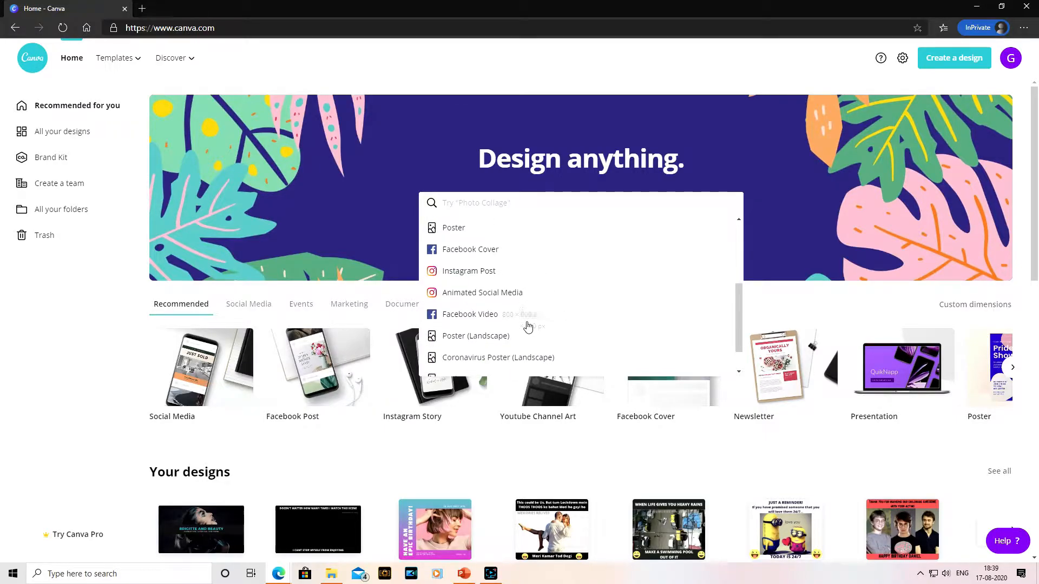
scroll(558, 309, "down", 2)
scroll(608, 246, "up", 5)
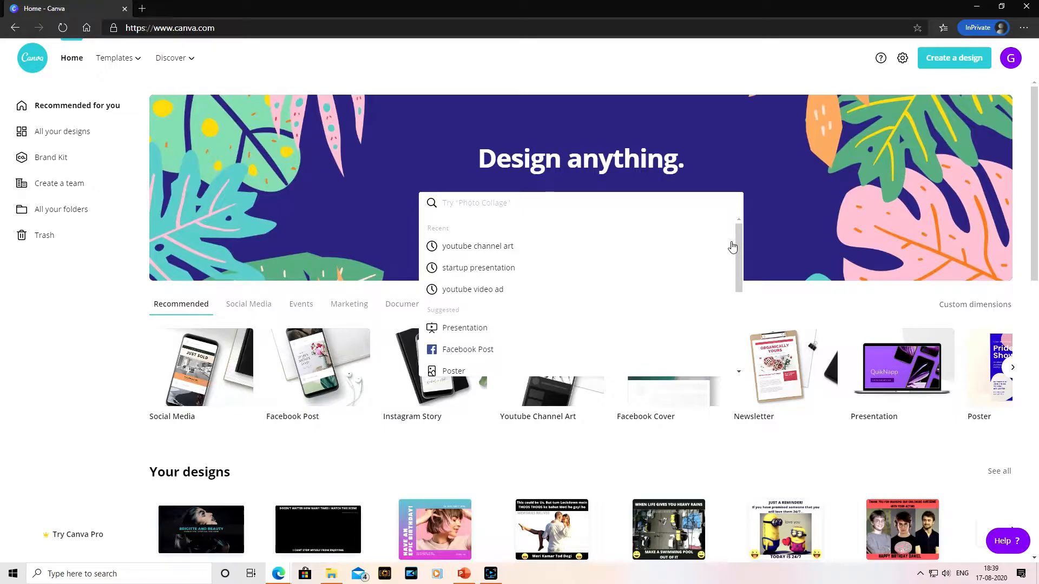
left_click(818, 215)
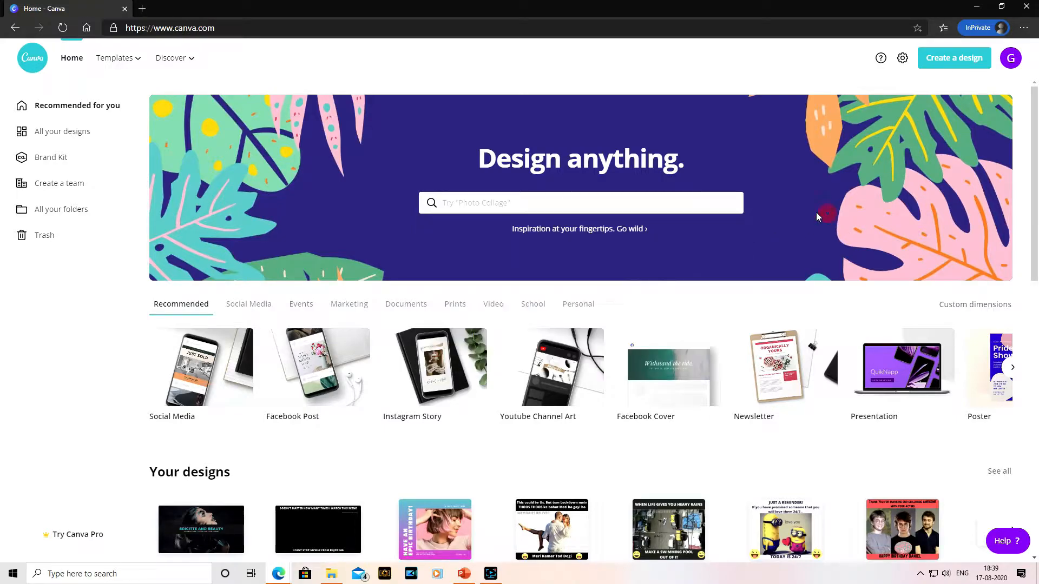
Create a new blank Facebook Post design from the suggested design types.
left_click(952, 67)
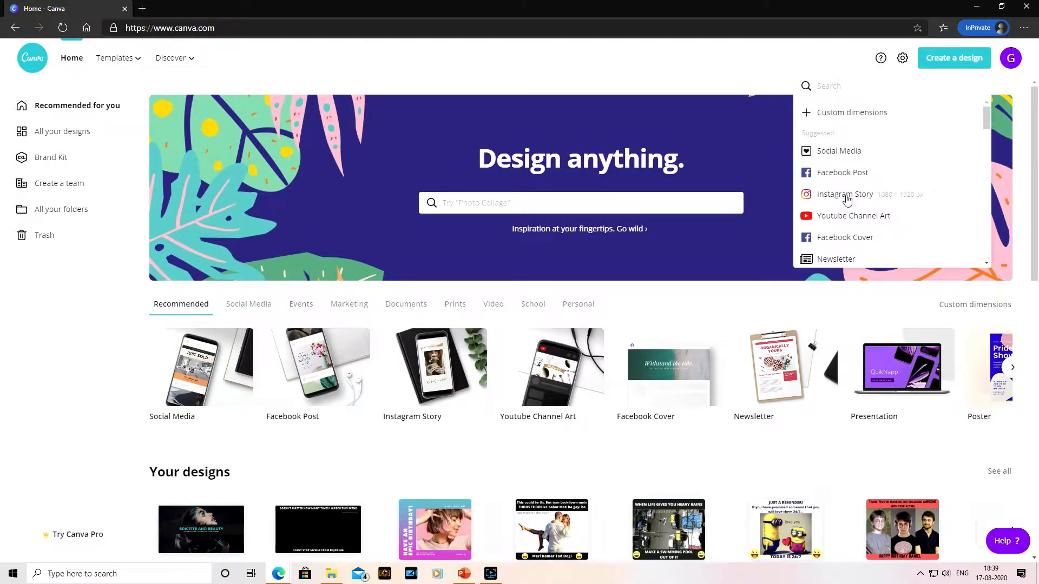
mouse_move(985, 122)
left_mouse_down()
mouse_move(986, 152)
mouse_move(986, 122)
left_mouse_up()
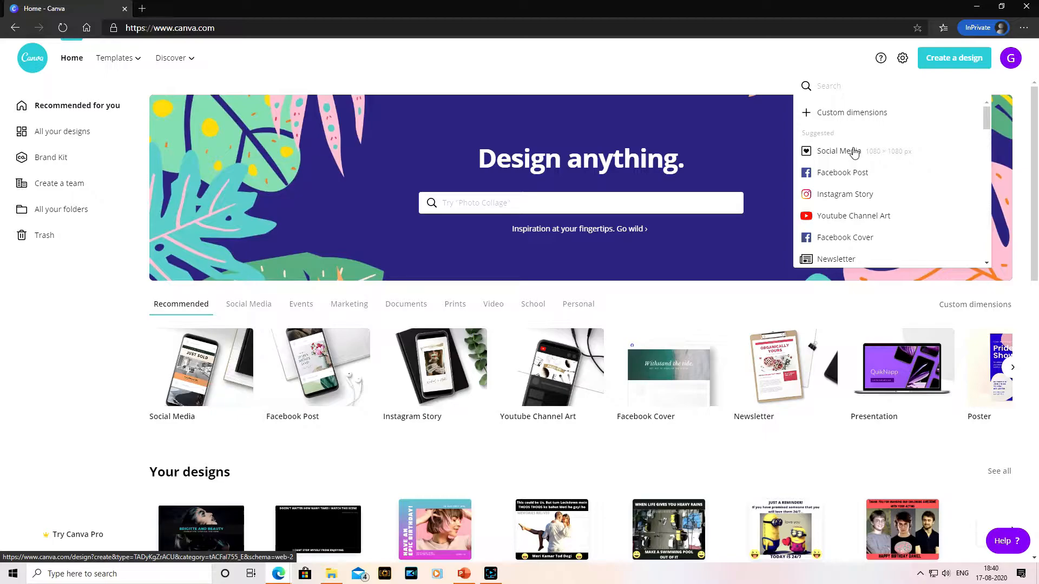
left_click(860, 177)
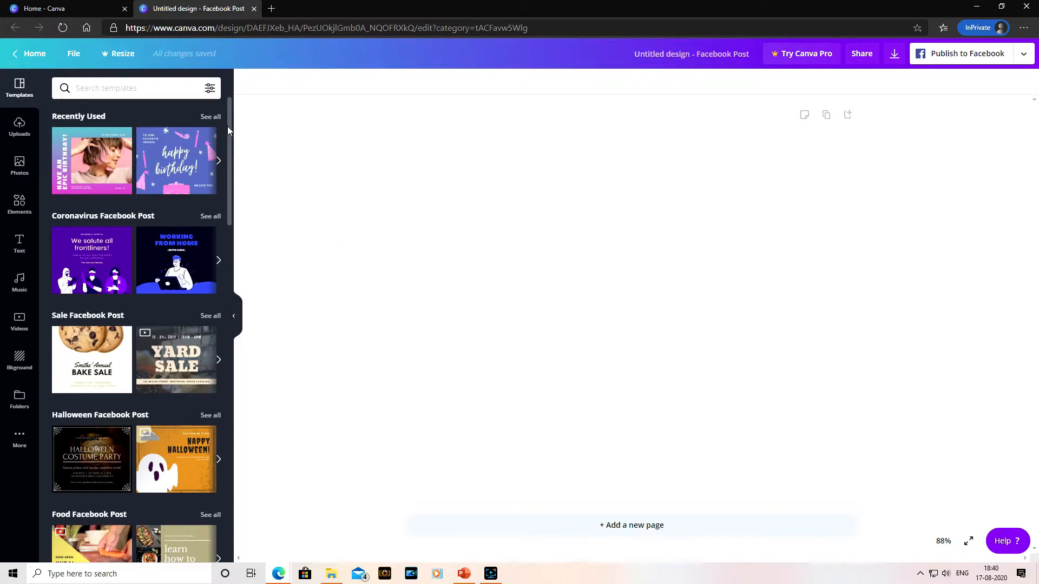
Apply the "Have an epic birthday!" template from the Birthday Facebook Post group and delete its photo and vertical heading.
scroll(229, 140, "down", 1)
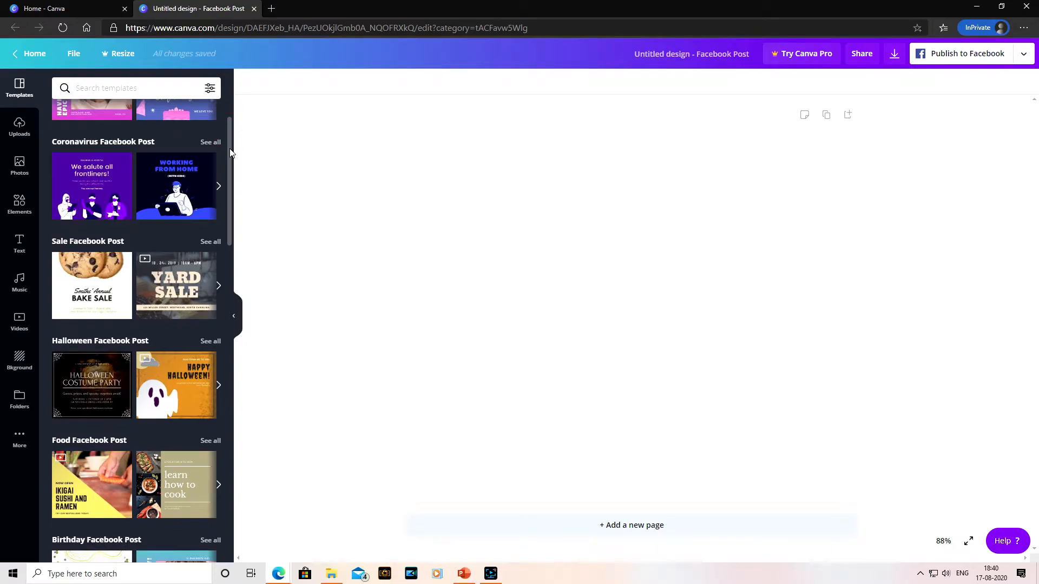
left_click_drag(230, 152, 229, 245)
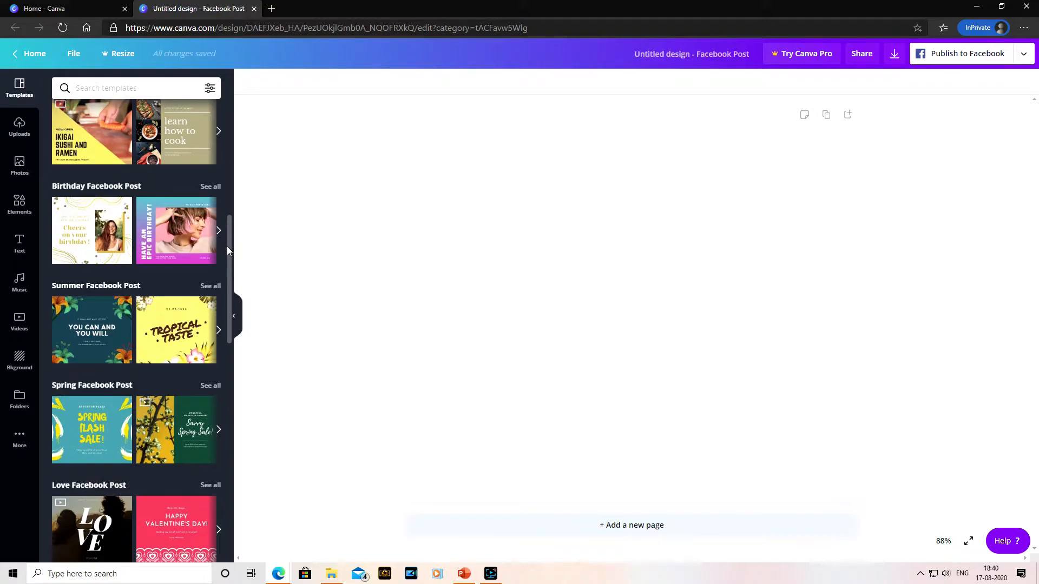
left_click(172, 238)
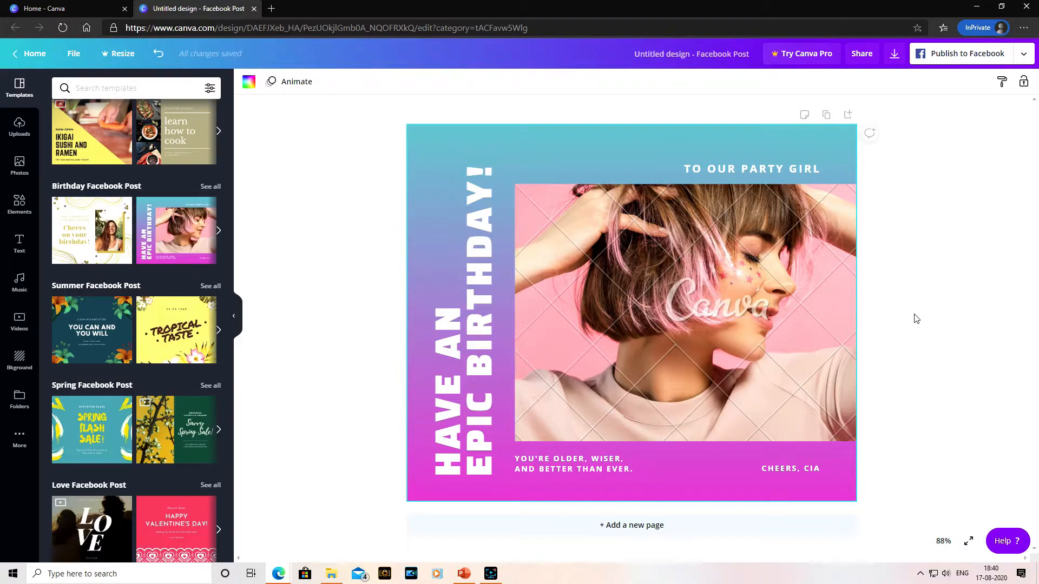
left_click(772, 314)
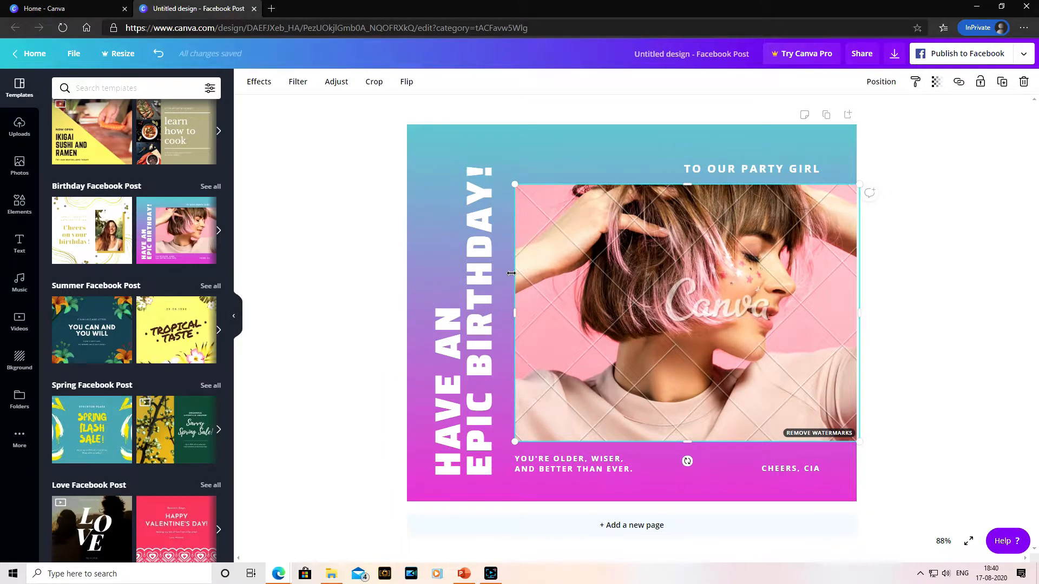
key("Delete")
Search the templates for "food" and apply the Weekend Brunch Special pancake template to the page.
left_click(145, 94)
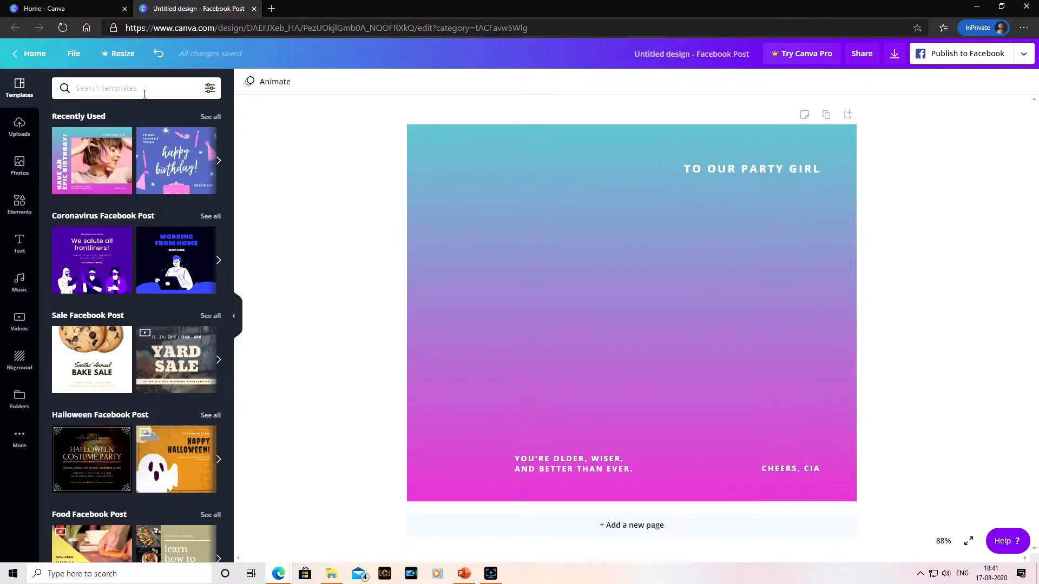
left_click(144, 93)
left_click(145, 94)
type("food")
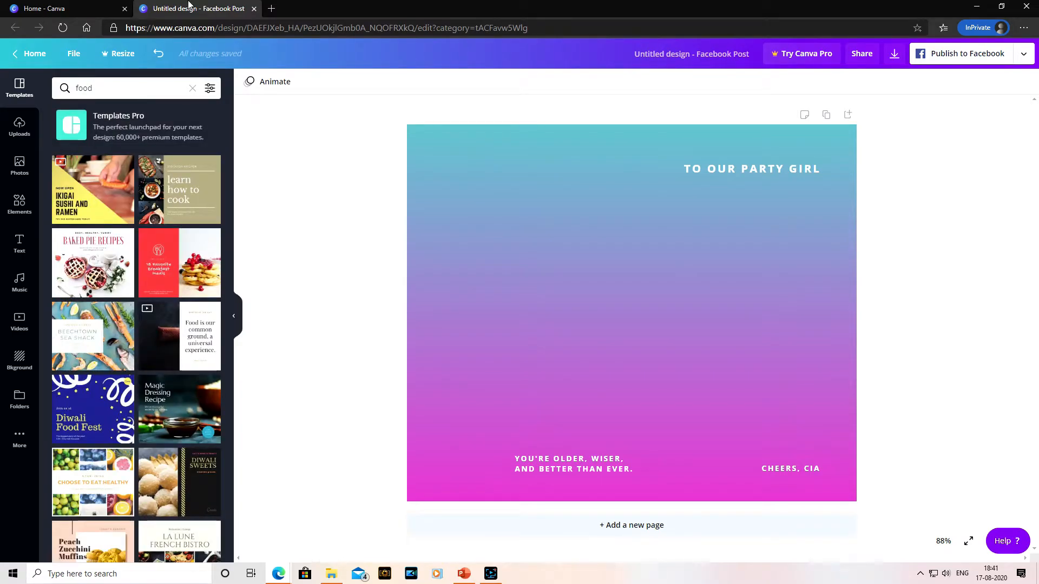
scroll(169, 327, "down", 2)
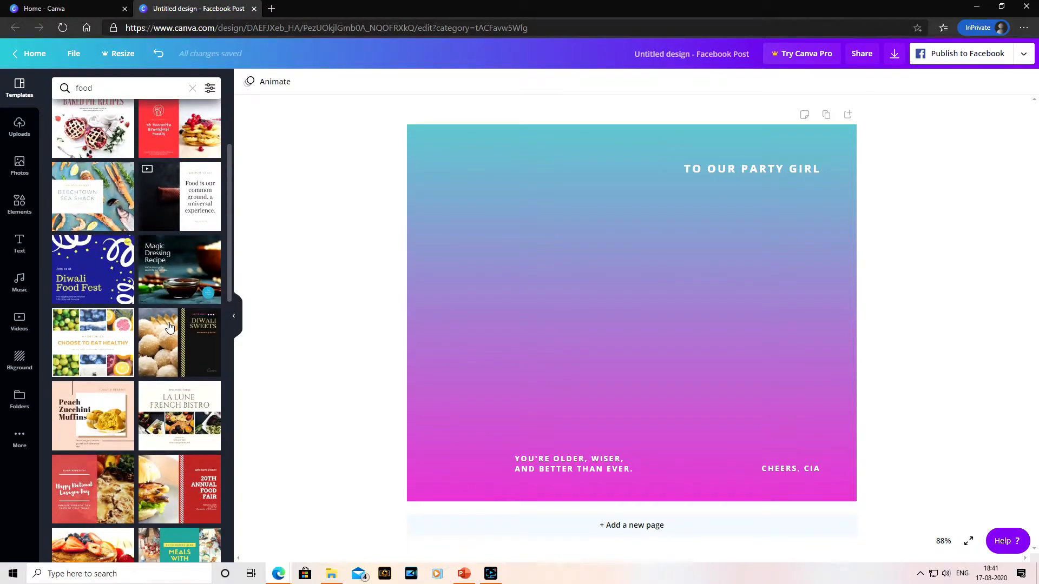
scroll(159, 357, "down", 3)
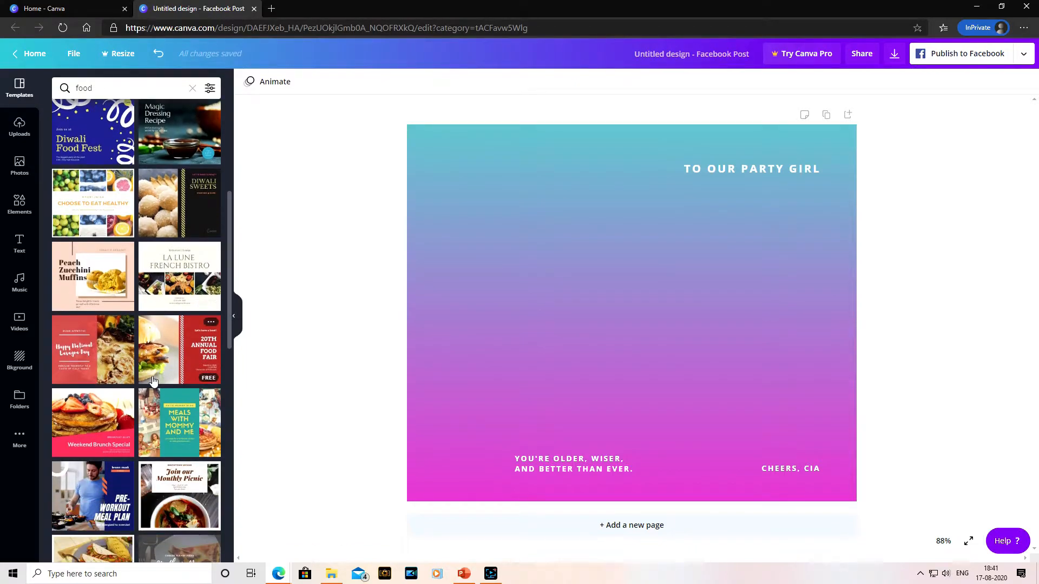
scroll(154, 379, "down", 2)
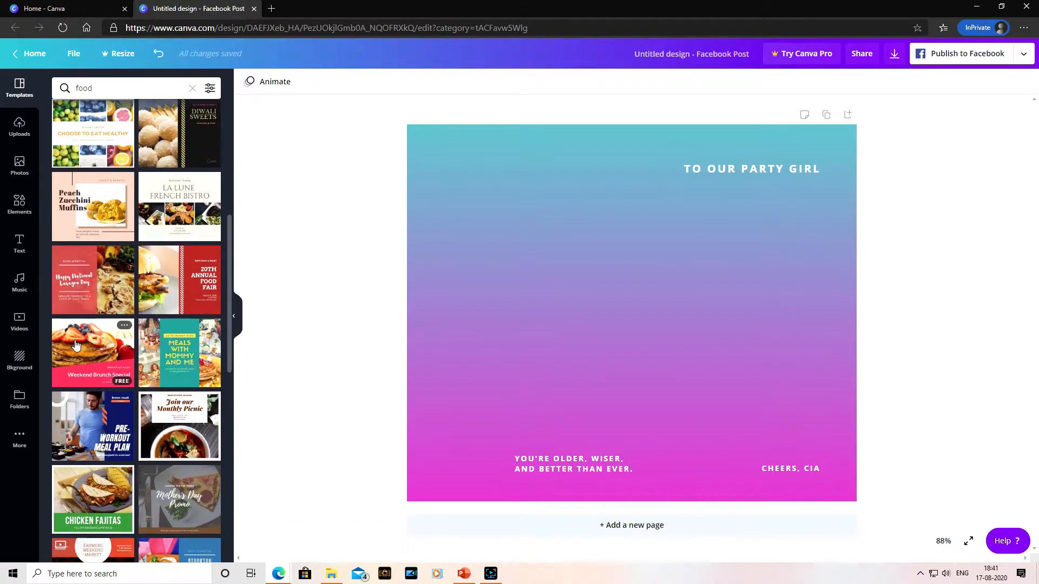
left_click(76, 345)
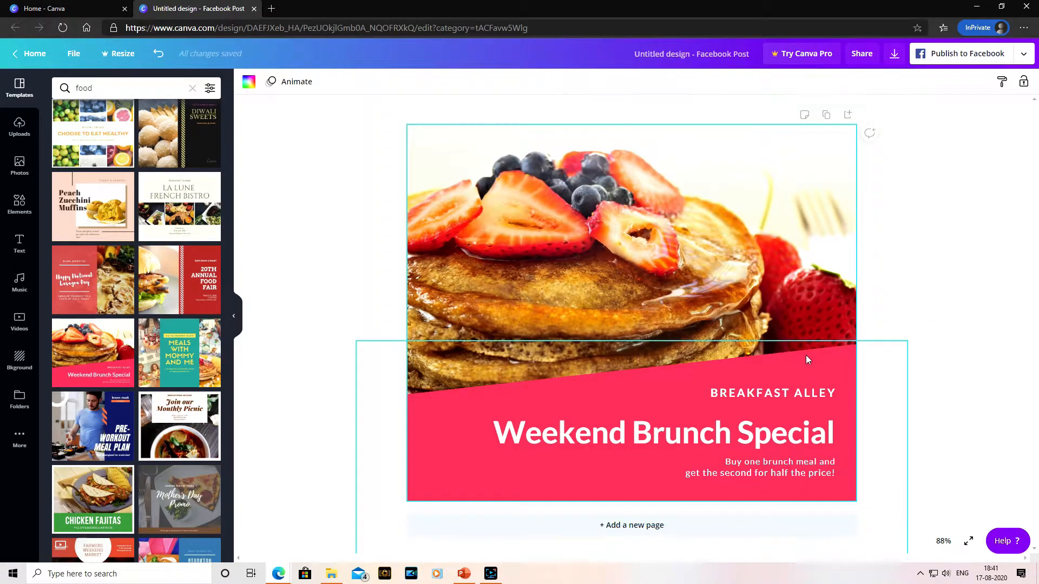
Delete the pancake photo from the Weekend Brunch Special design, keeping the pink shape and the text.
left_click(765, 397)
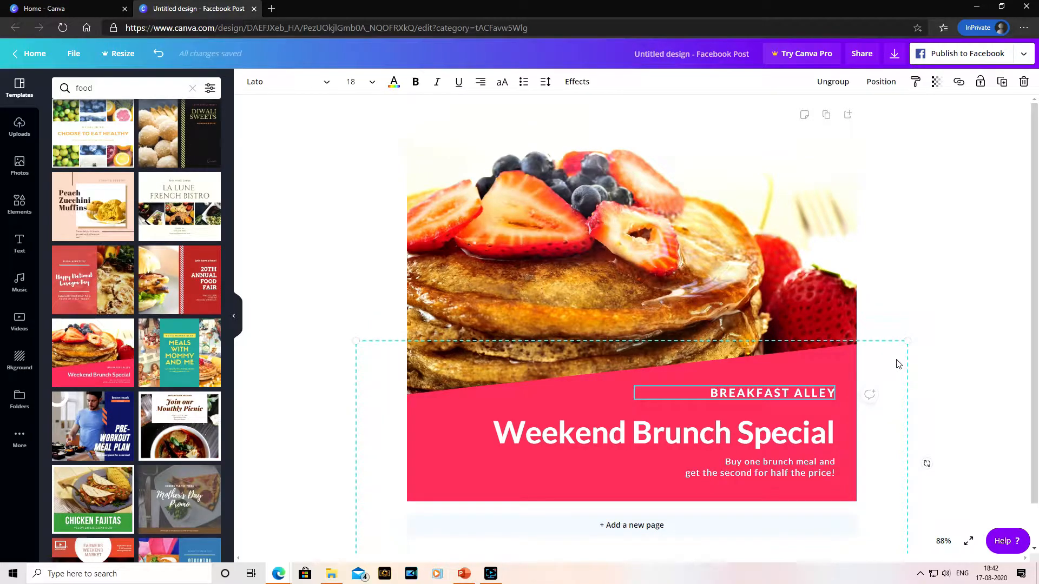
left_click(761, 192)
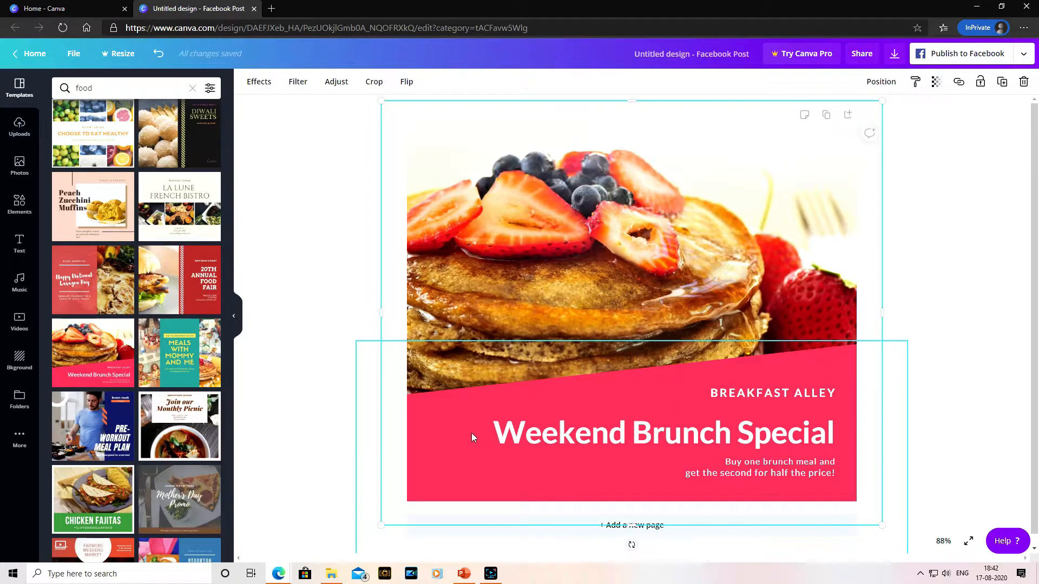
left_click(456, 436)
left_click(974, 273)
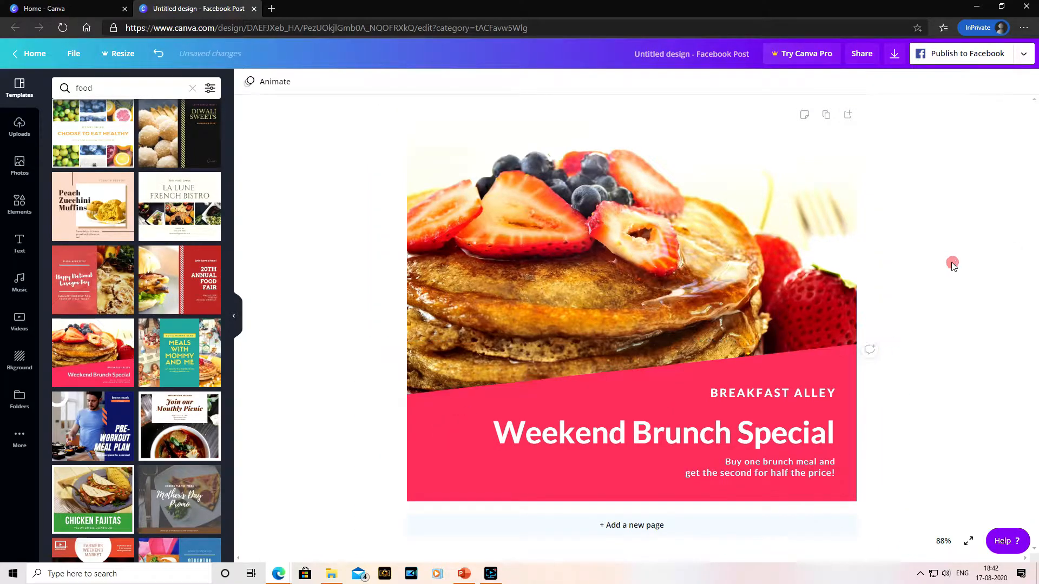
left_click(658, 241)
key("Delete")
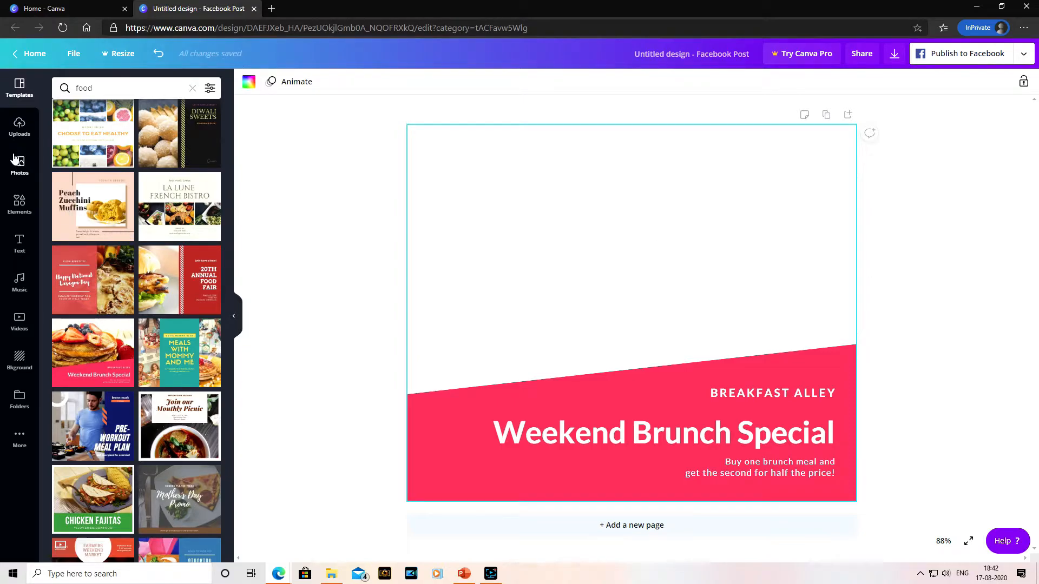
Upload the sunset image to the design's uploads from the device's Desktop folder GS Techspecs.
left_click(19, 127)
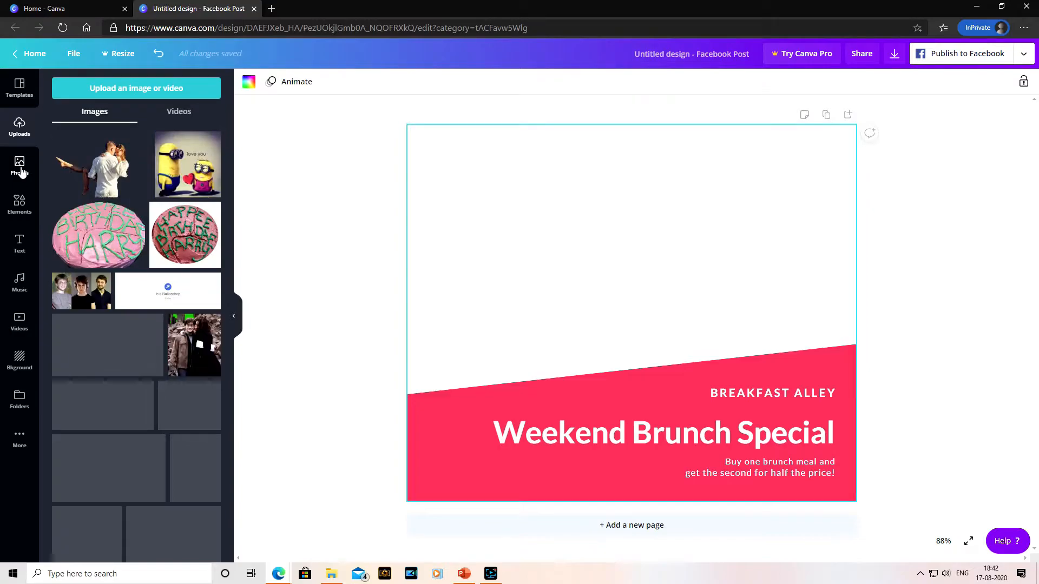
left_click(126, 92)
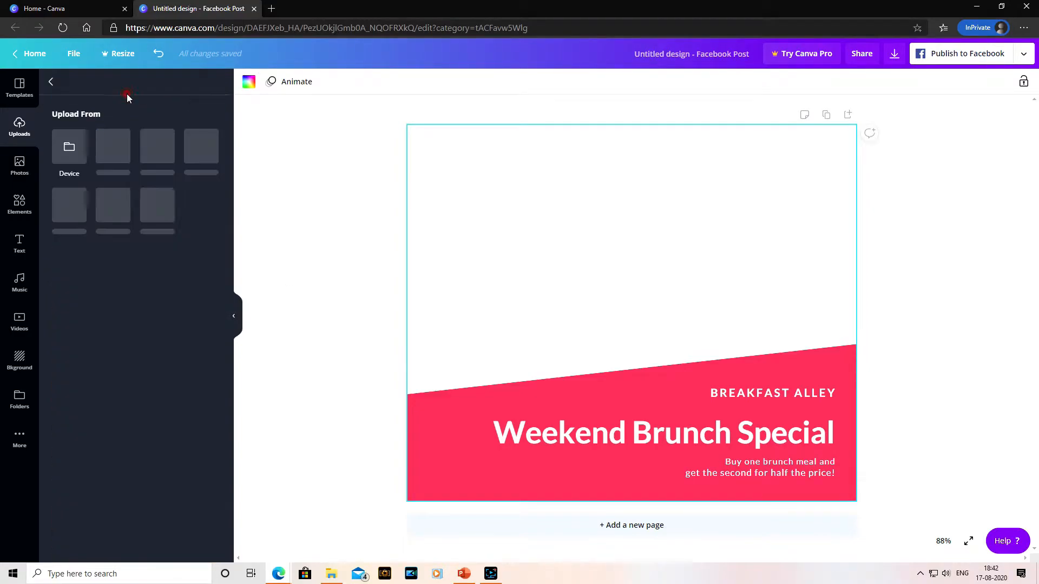
left_click(50, 82)
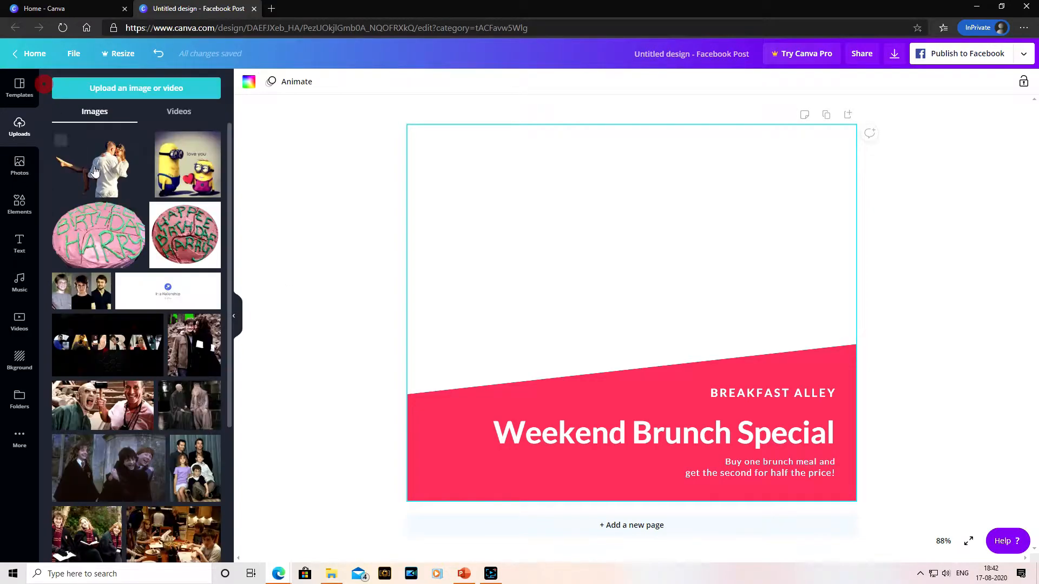
left_click(137, 93)
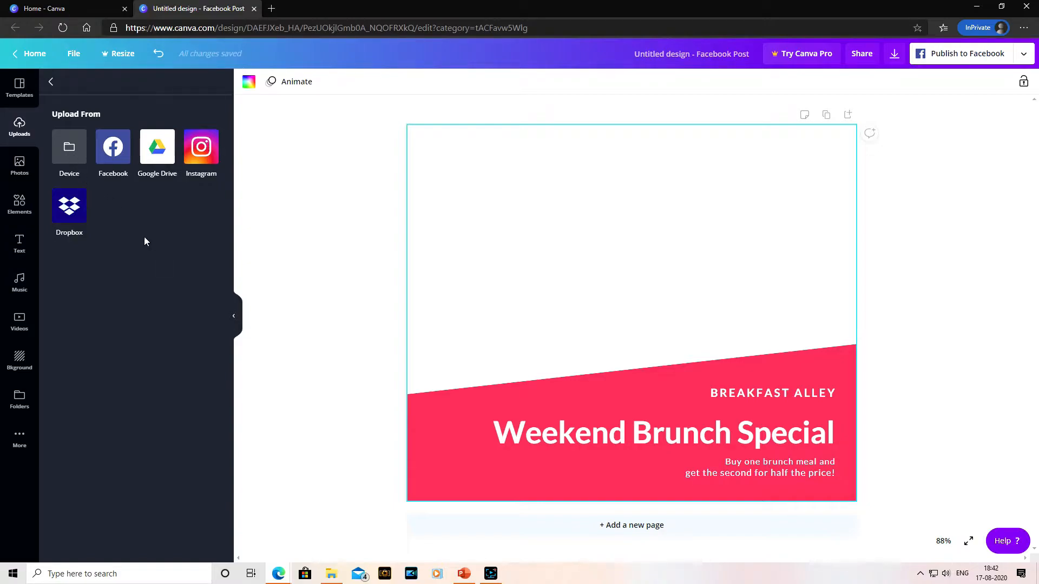
left_click(74, 157)
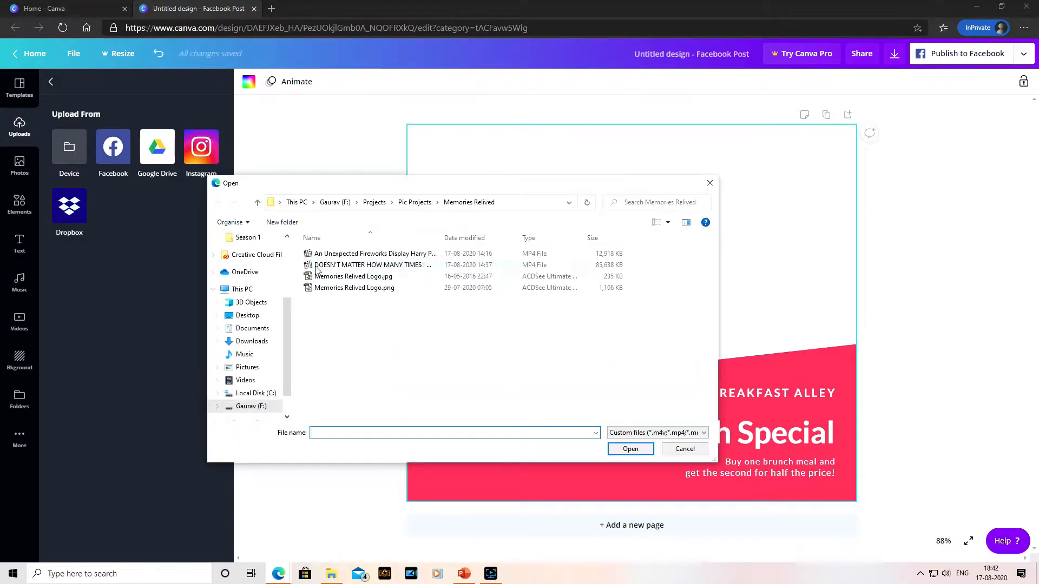
left_click(245, 315)
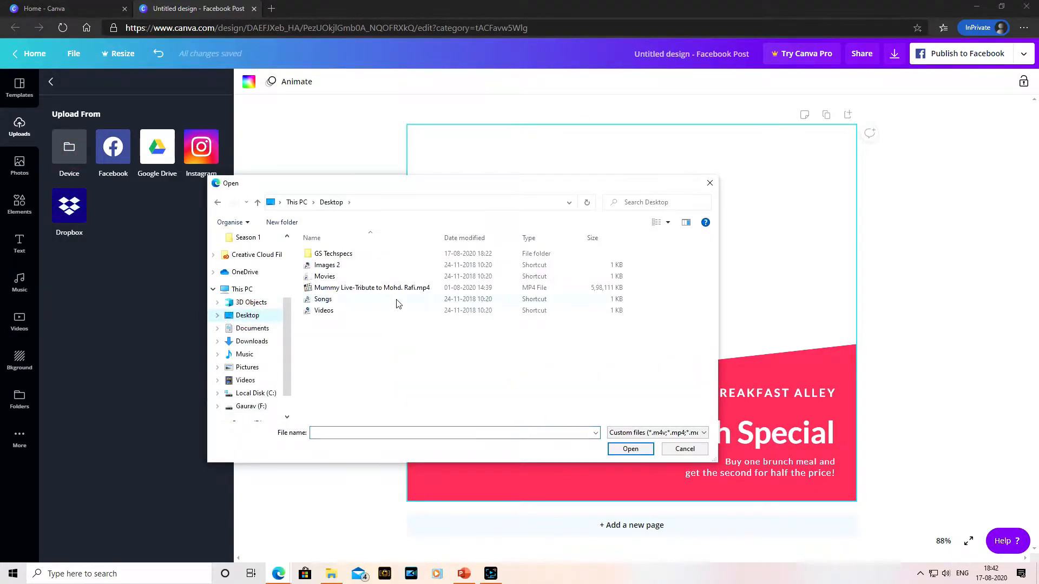
double_click(333, 255)
double_click(316, 272)
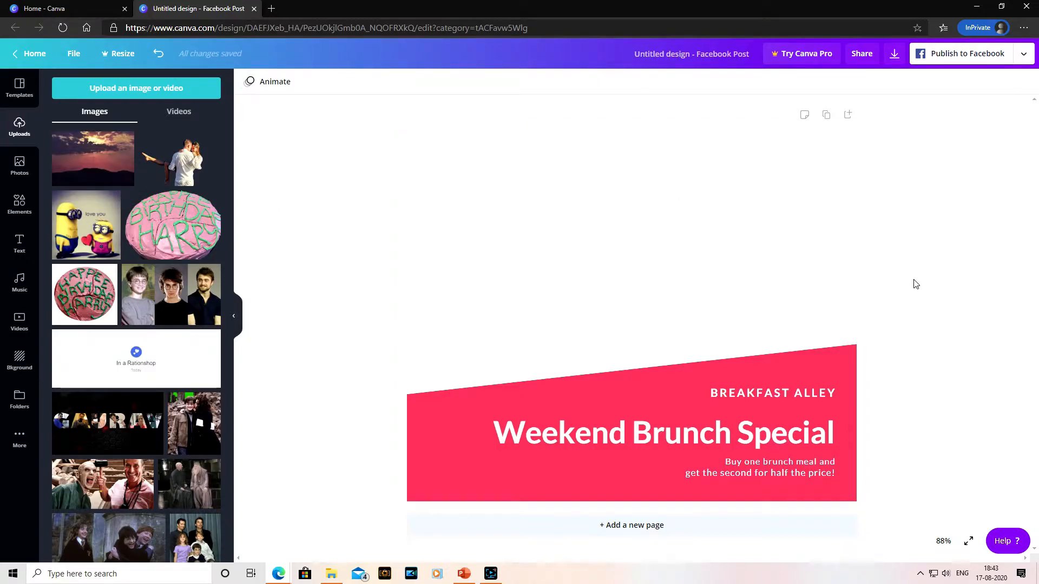
Add the uploaded sunset image to the page and move it up to the page's top edge above the pink shape.
left_click(108, 156)
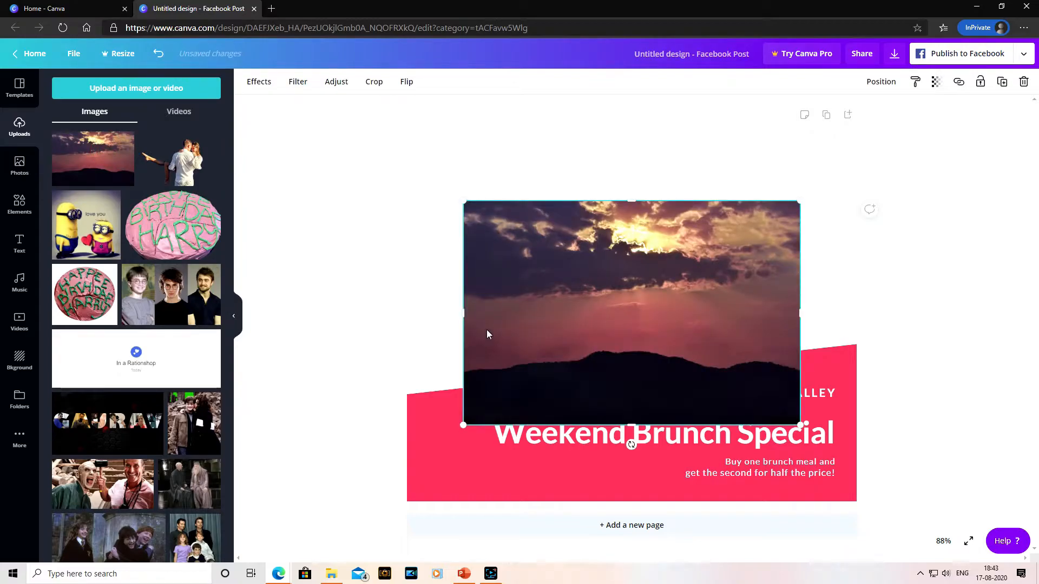
left_click_drag(627, 289, 620, 210)
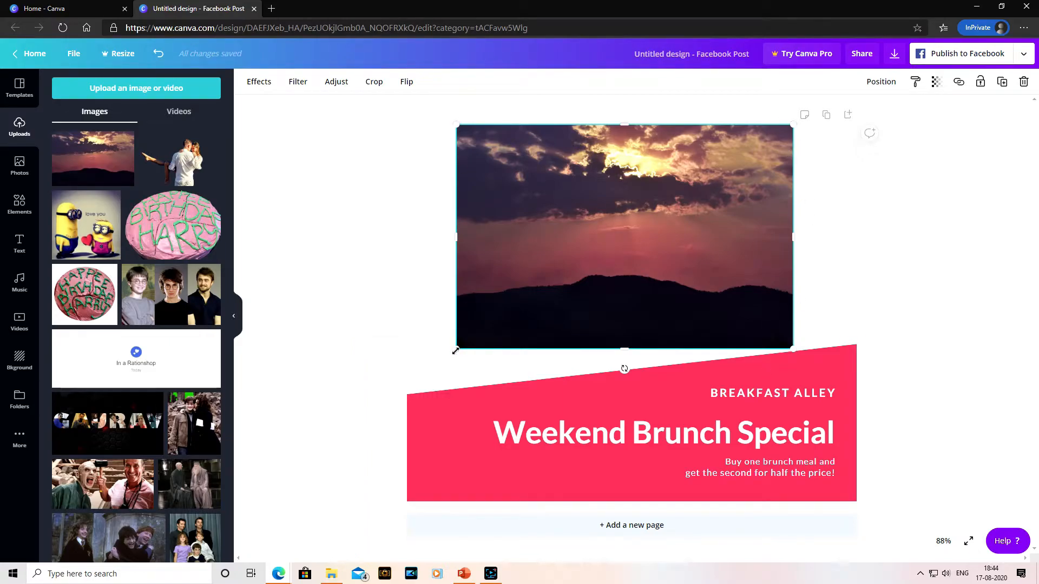
Try scaling the sunset image from its lower corners to the full page width, and undo the resizing.
left_click_drag(456, 350, 407, 382)
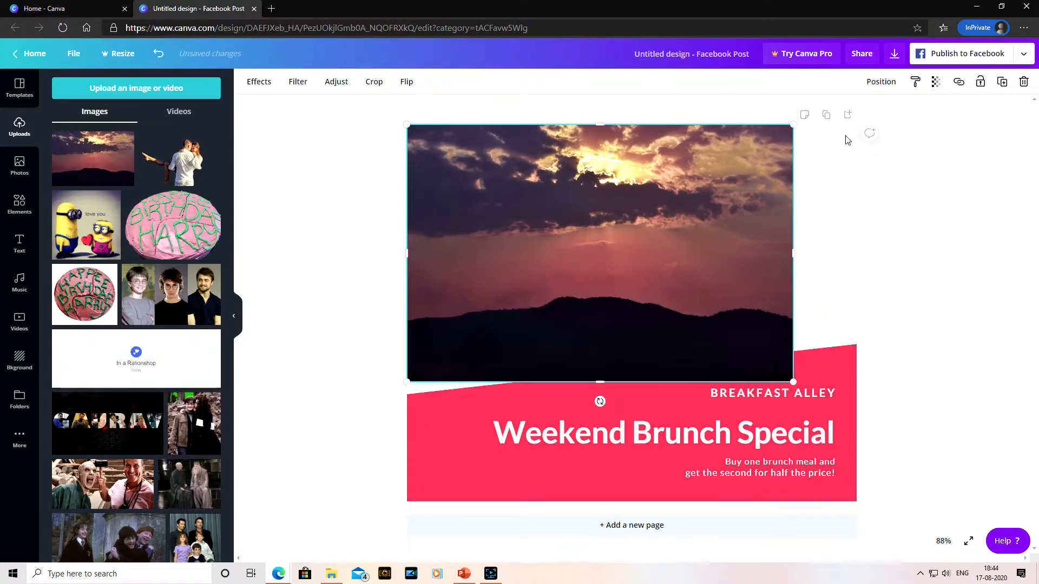
left_click_drag(793, 382, 861, 421)
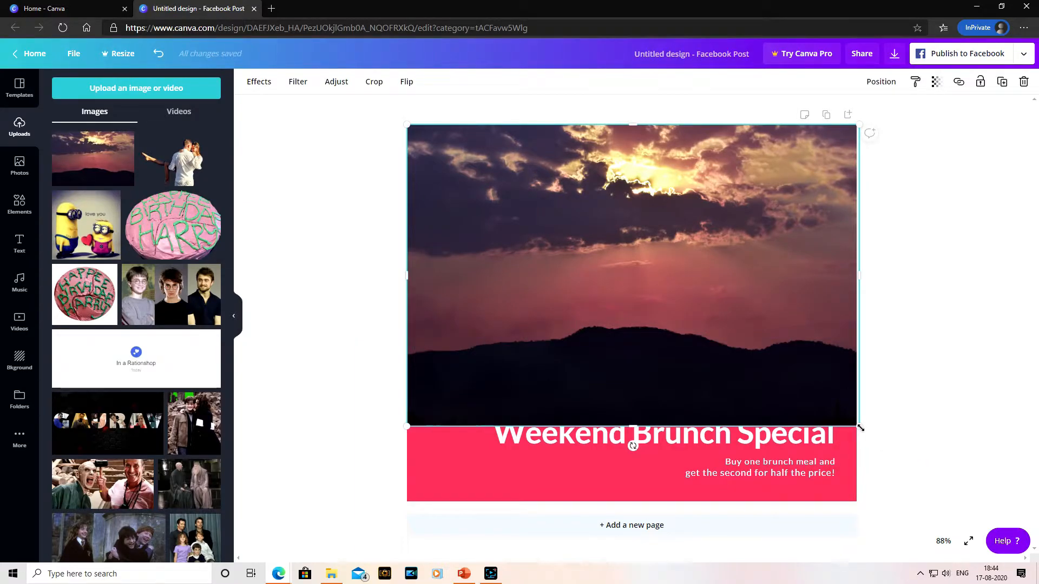
key("ctrl+z")
key("ctrl+z")
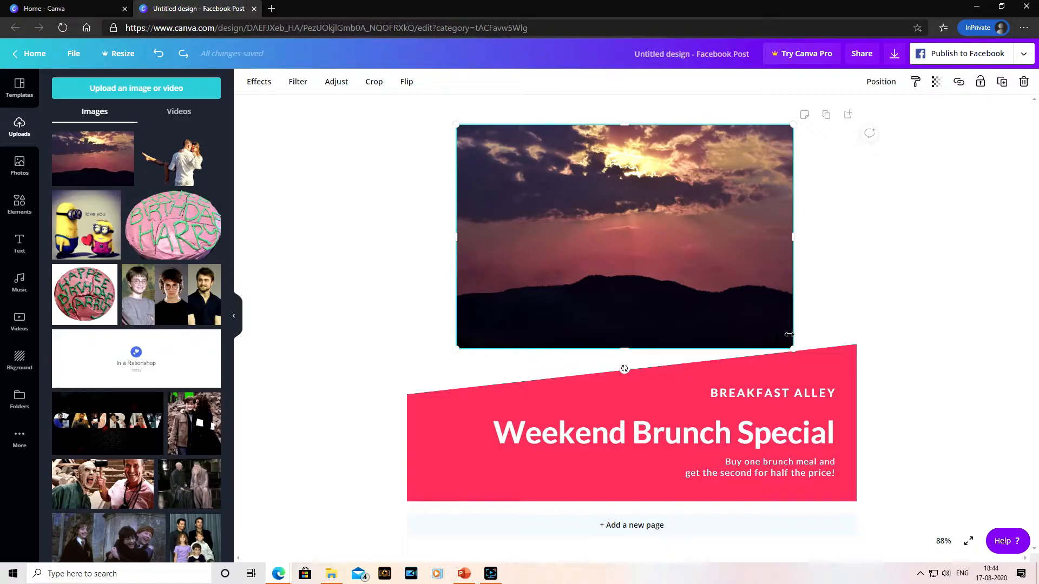
left_click_drag(456, 348, 407, 382)
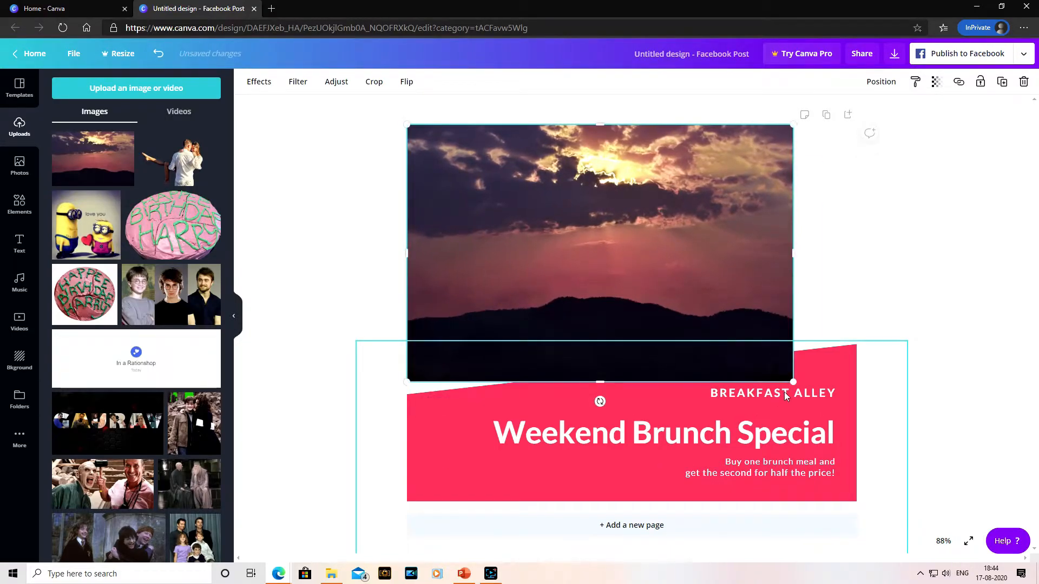
left_click_drag(793, 382, 856, 424)
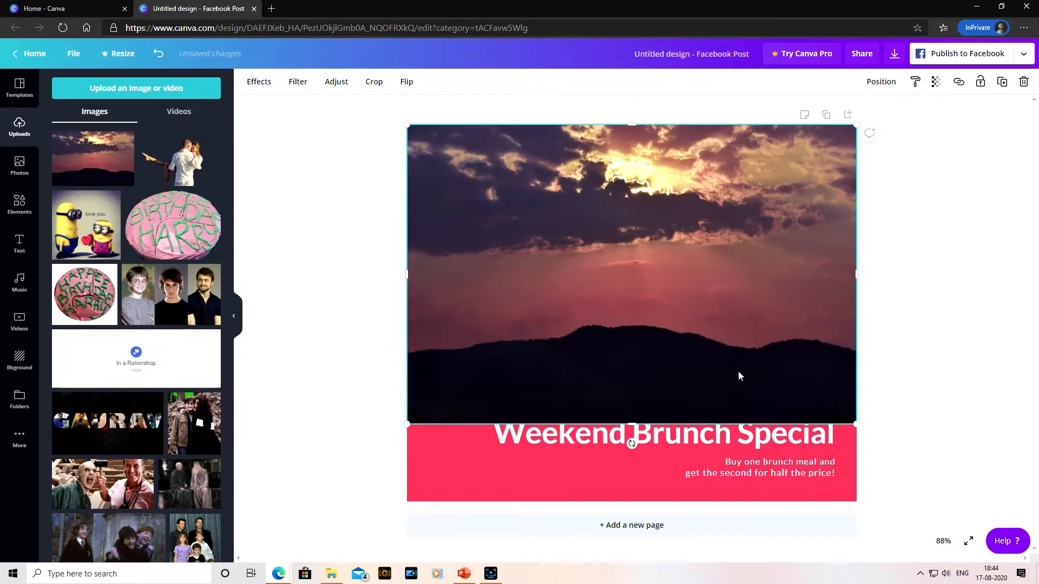
key("ctrl+z")
key("ctrl+z")
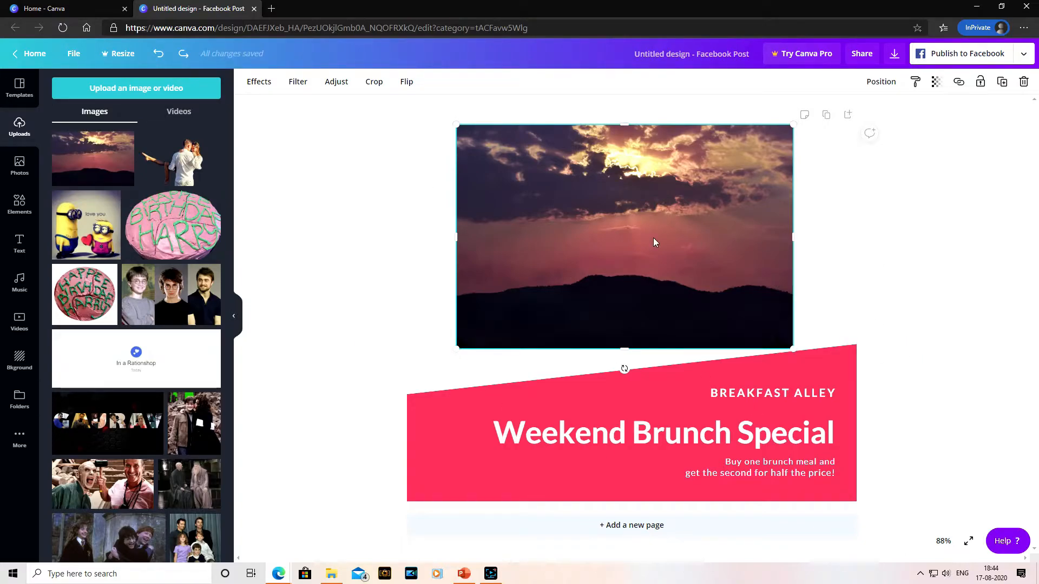
Try widening the sunset image from its two sides to span the page, and undo both changes.
left_click_drag(794, 238, 858, 247)
left_click_drag(455, 238, 407, 240)
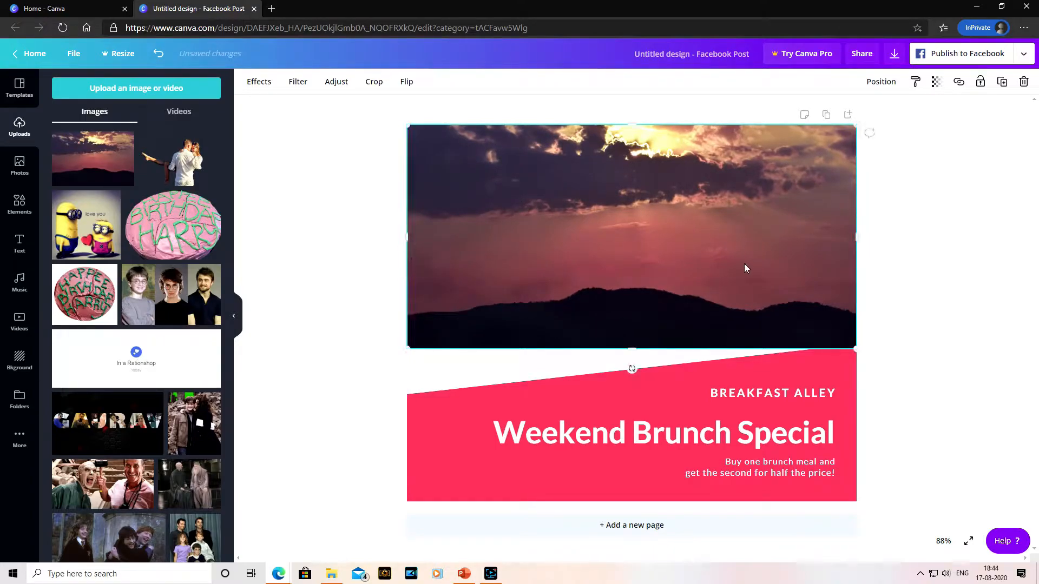
key("ctrl+z")
key("ctrl+z")
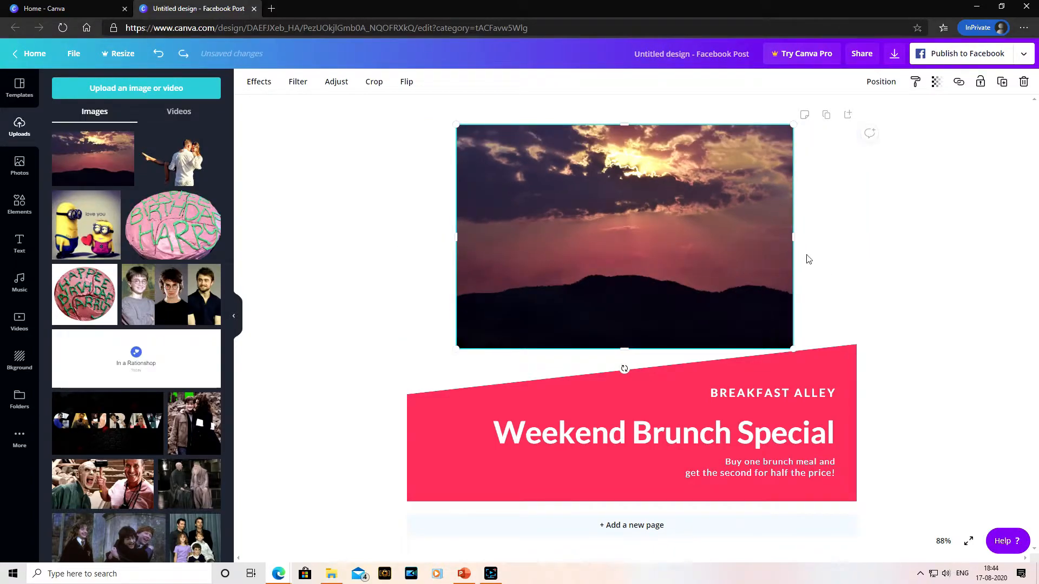
Try cropping the sunset image from its right side and with the Crop tool, discarding each crop.
left_click_drag(793, 237, 657, 242)
key("ctrl+z")
left_click(374, 83)
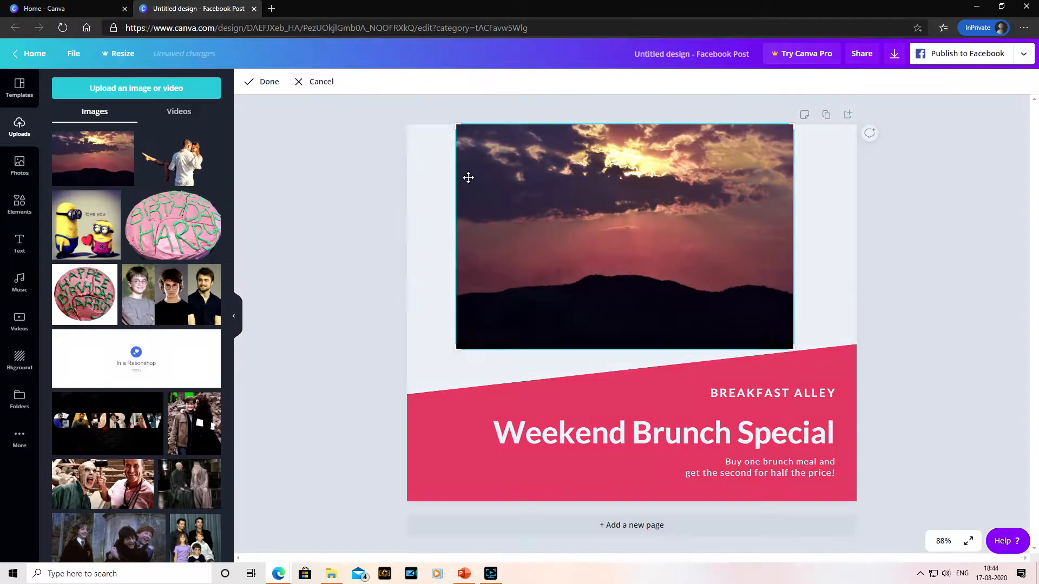
left_click_drag(456, 125, 473, 158)
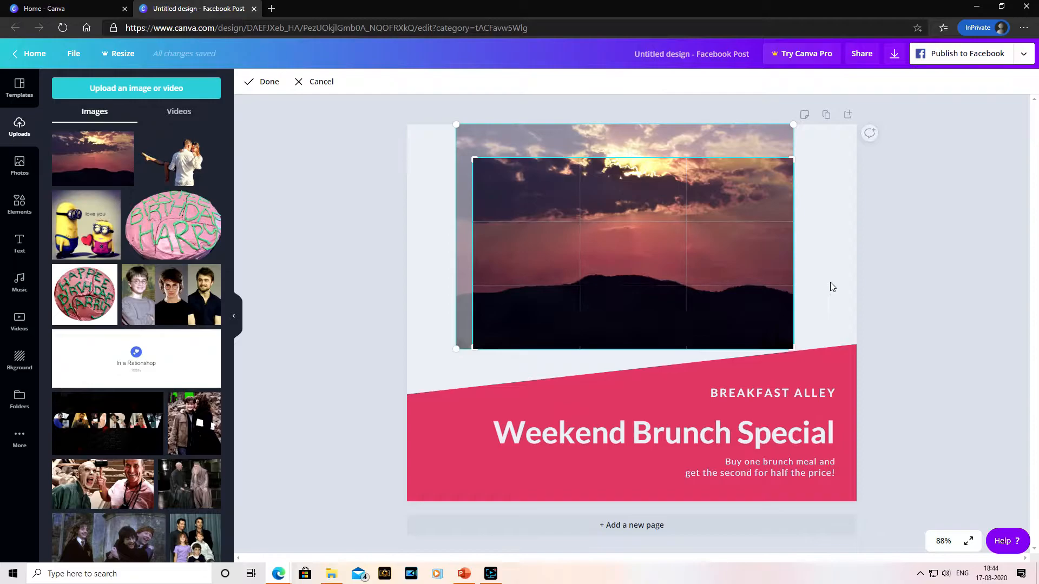
left_click(317, 83)
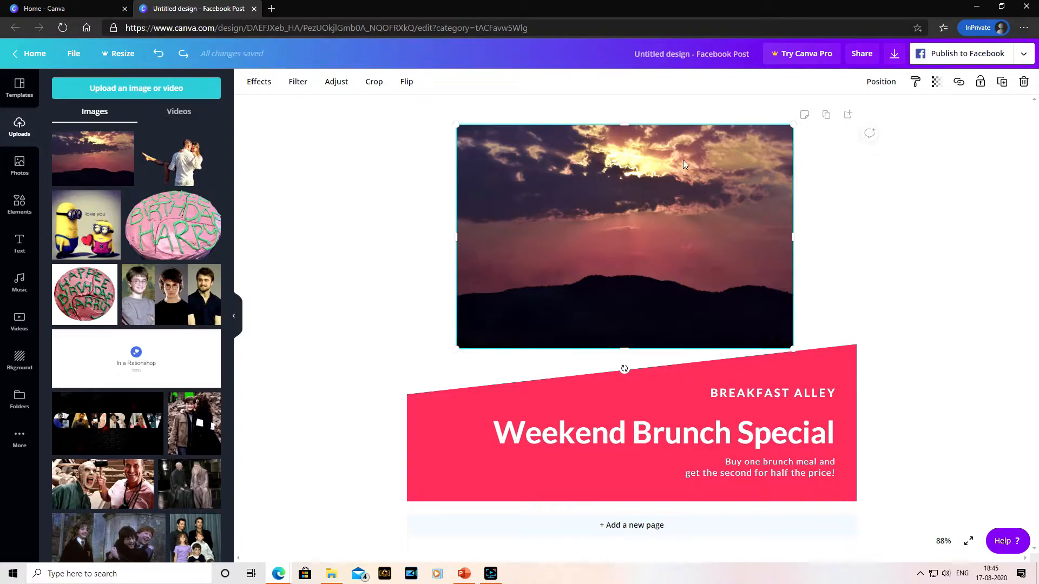
left_click_drag(794, 237, 729, 235)
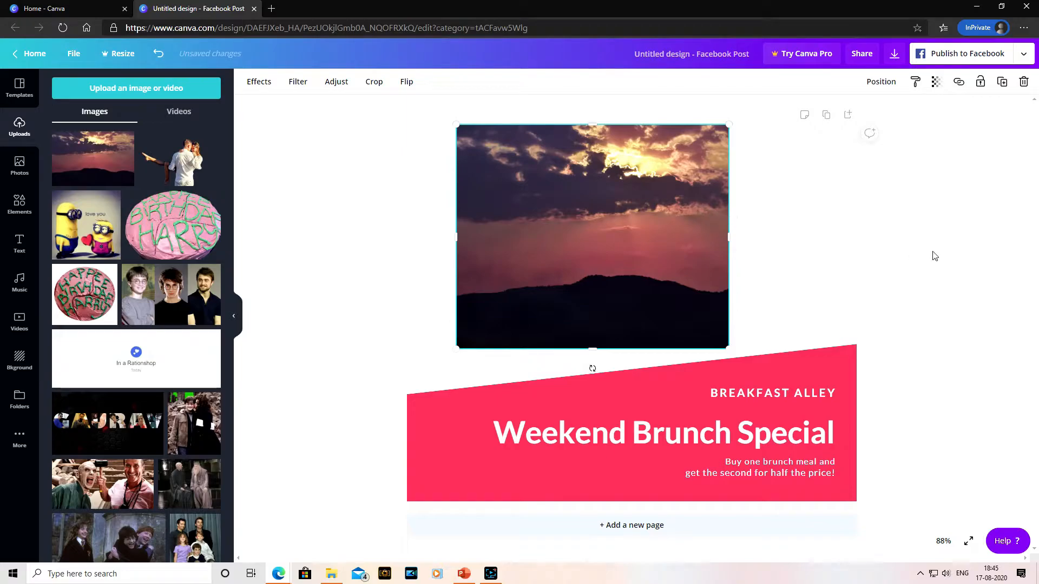
key("ctrl+z")
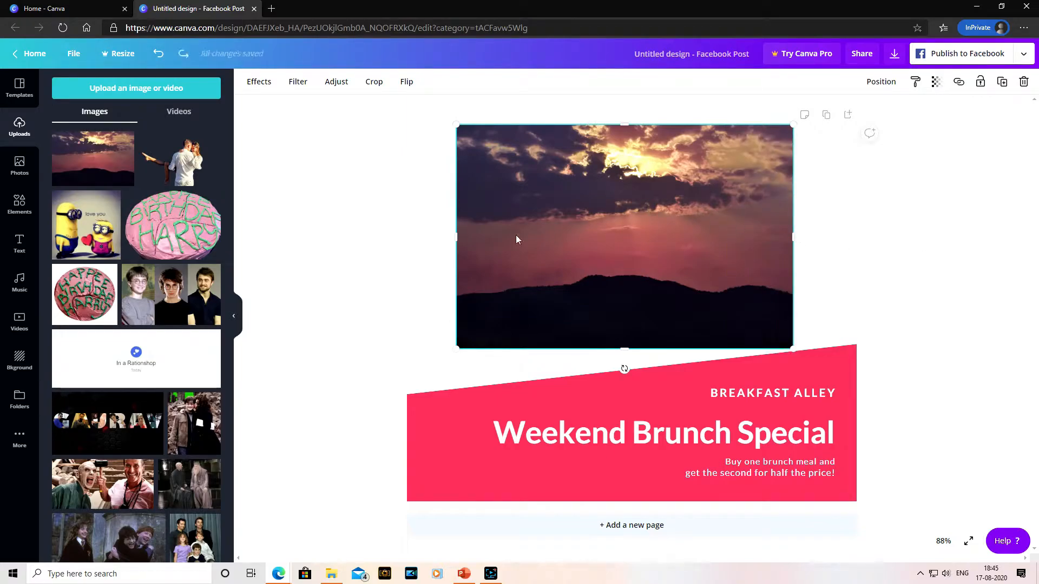
Scale the sunset image proportionally to the full page width, keeping it at the page's top edge.
left_click_drag(456, 350, 407, 382)
left_click_drag(799, 381, 856, 424)
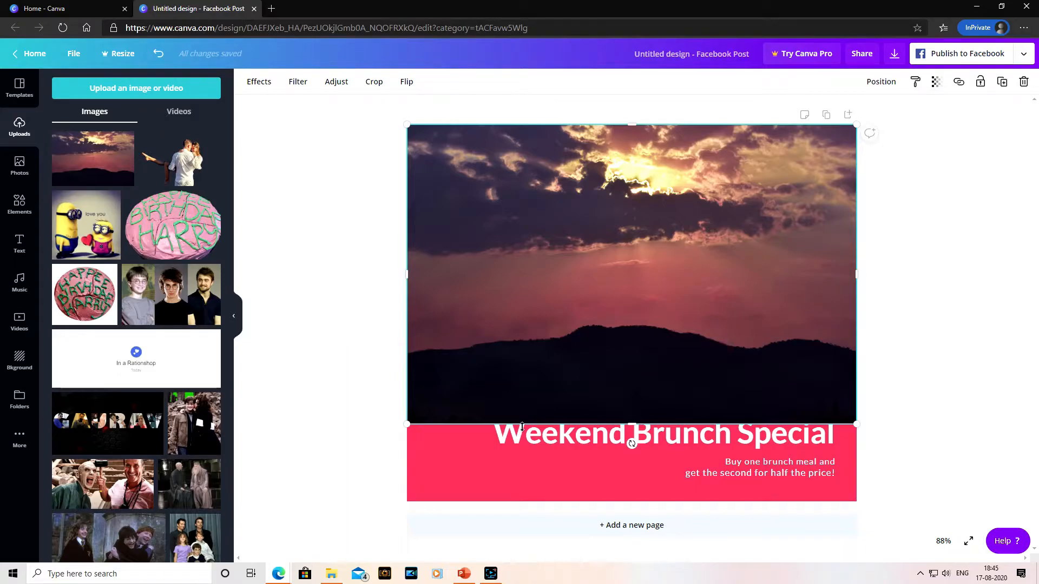
Bring the group with the pink shape and brunch text forward, in front of the sunset image.
left_click(474, 471)
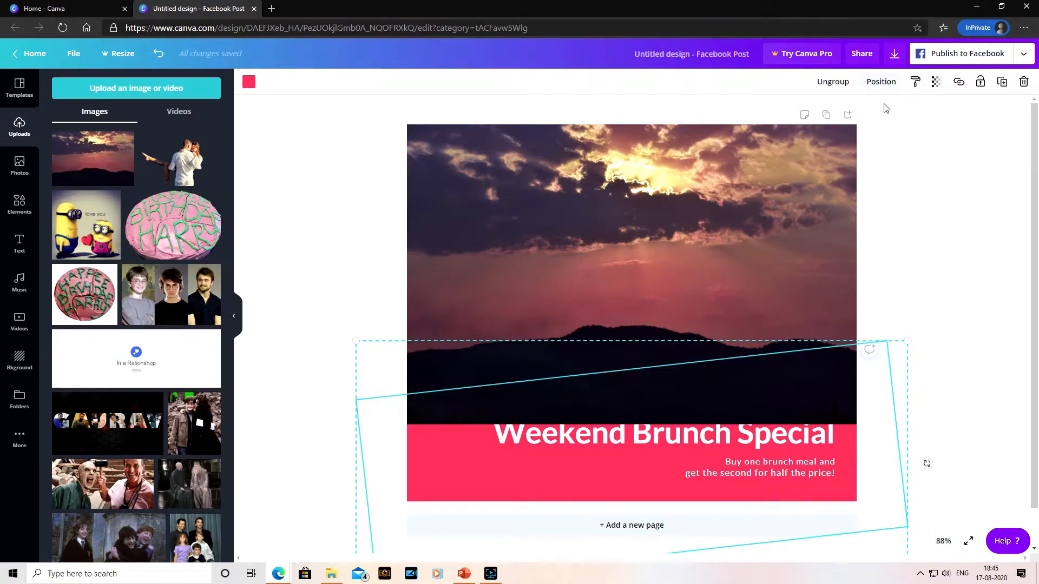
left_click(878, 83)
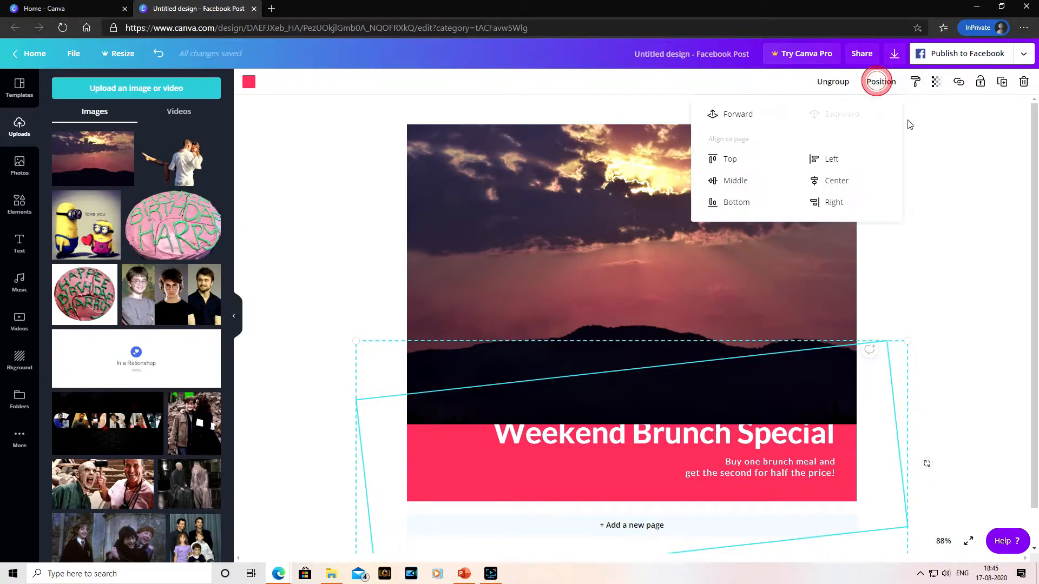
left_click(492, 275)
left_click(462, 479)
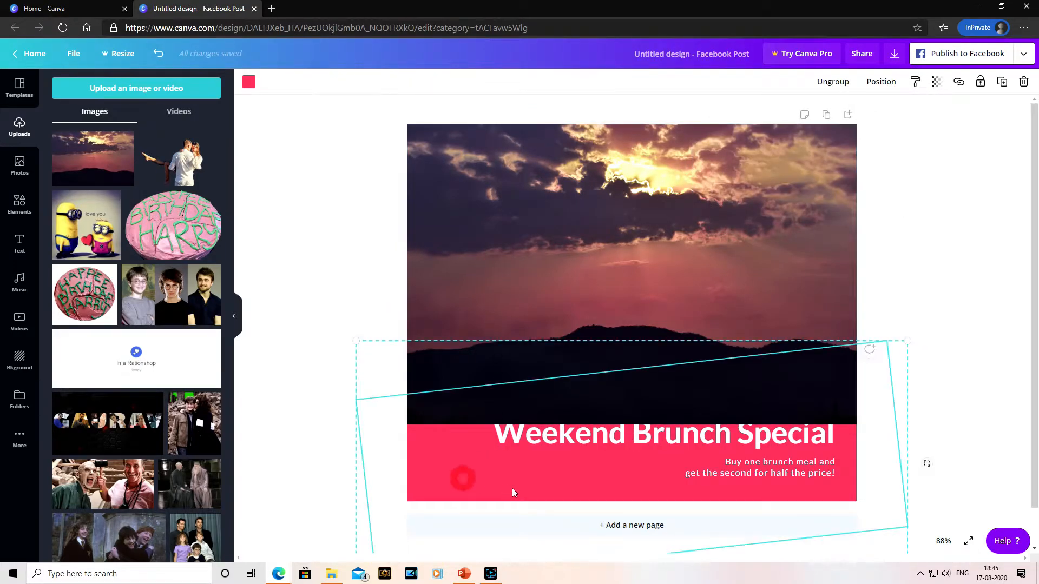
left_click(881, 85)
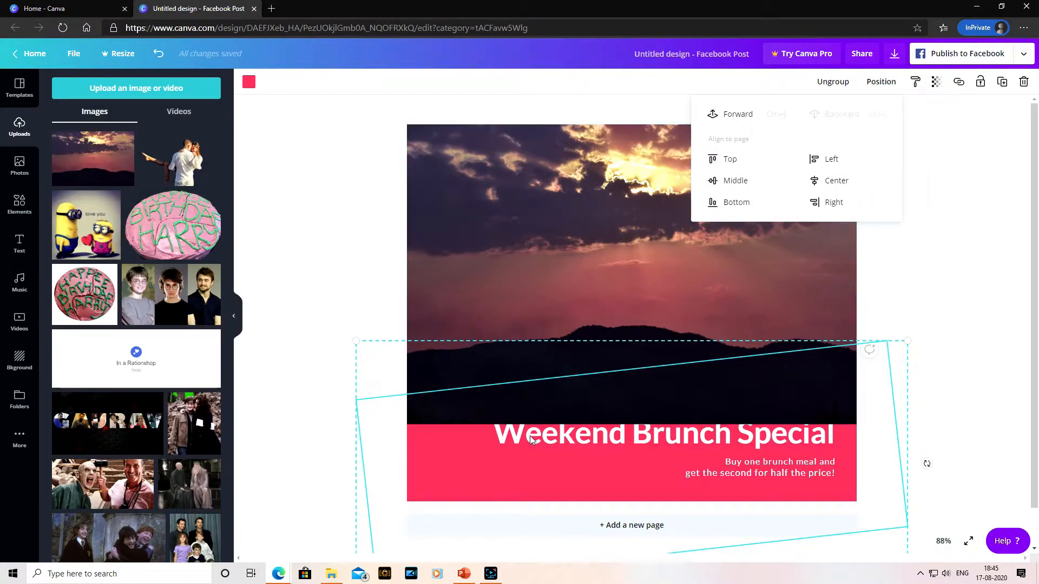
left_click(738, 113)
left_click(924, 296)
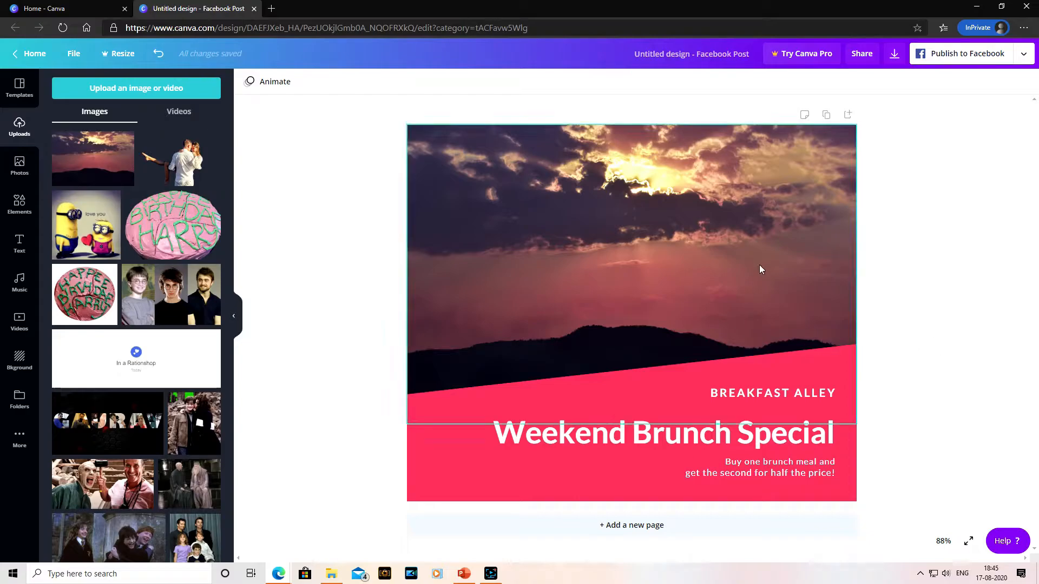
Try sending the pink shape group backward behind the sunset image, and bring it forward again.
left_click(739, 226)
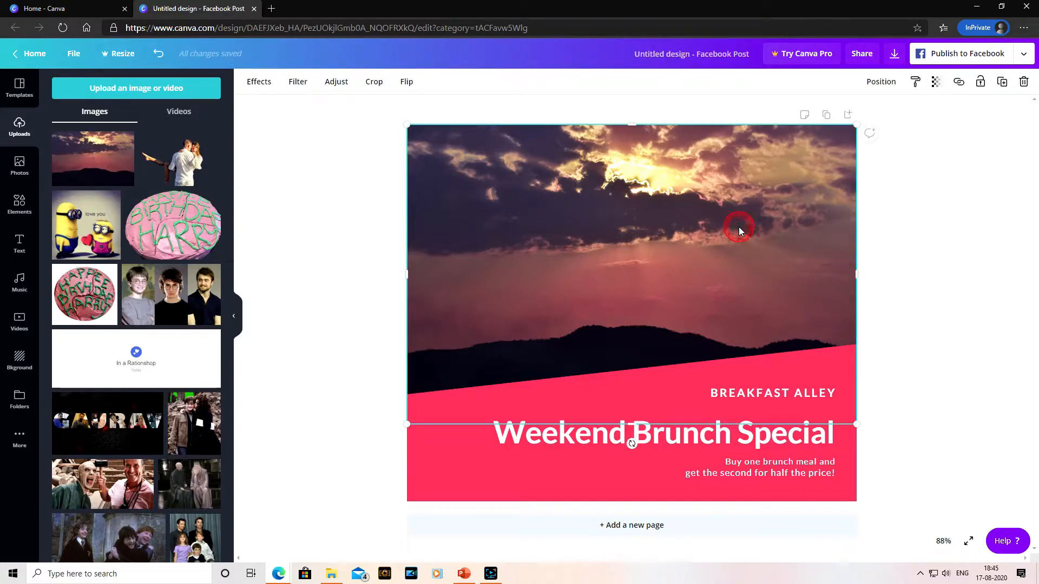
left_click(879, 83)
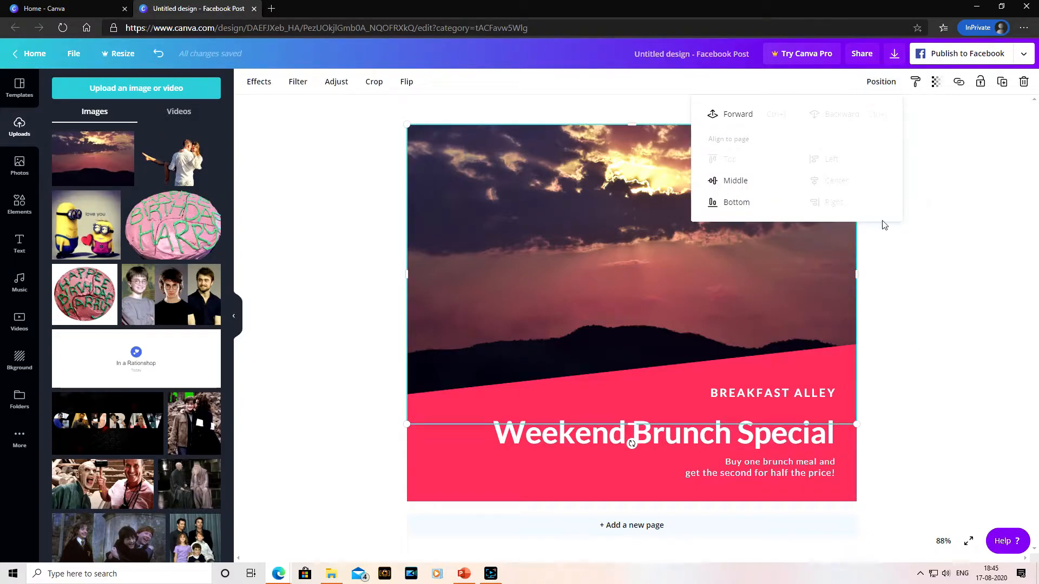
left_click(672, 282)
left_click(512, 405)
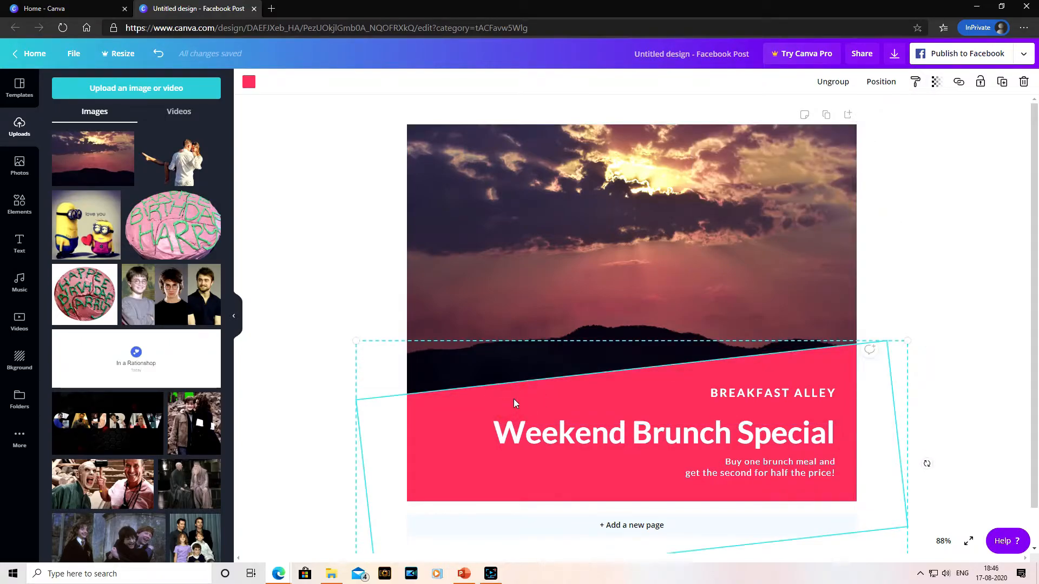
left_click(879, 82)
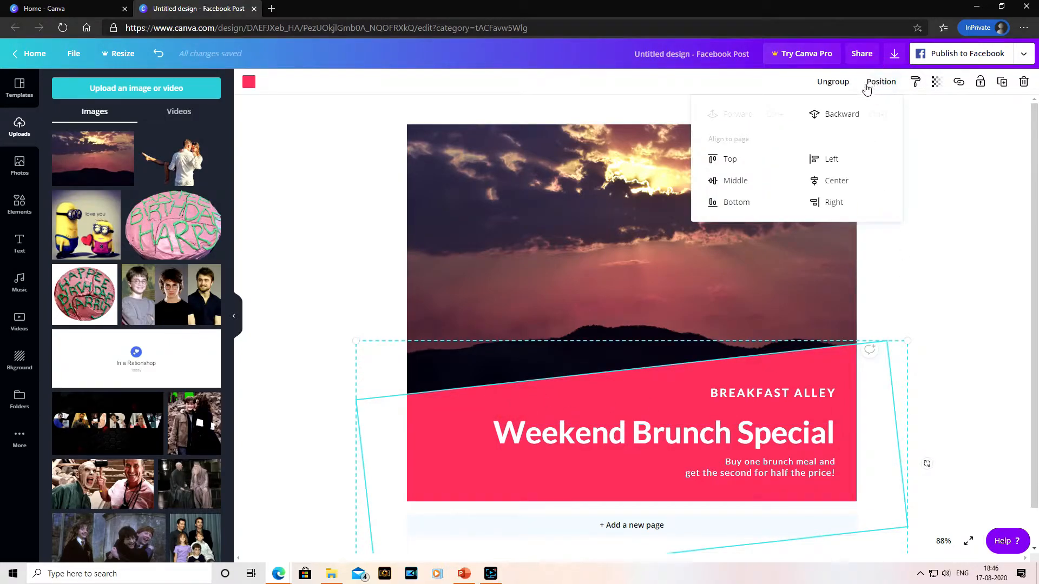
left_click(843, 114)
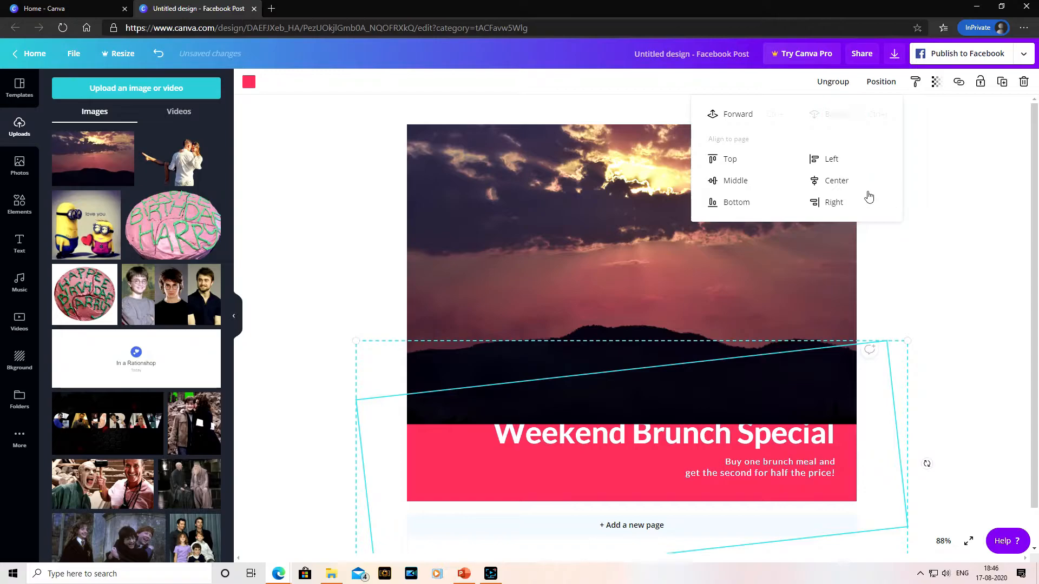
left_click(731, 116)
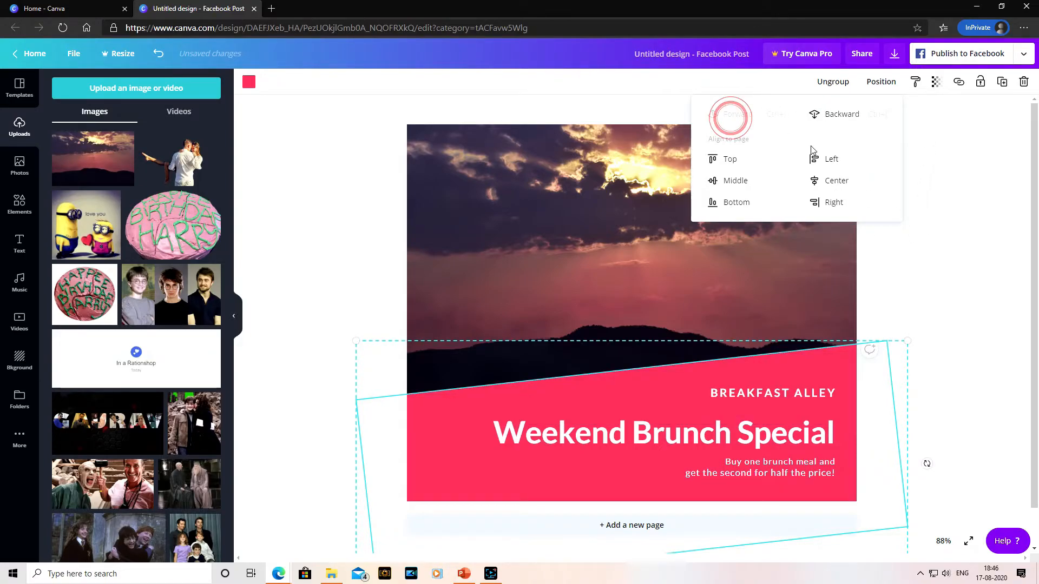
left_click(977, 217)
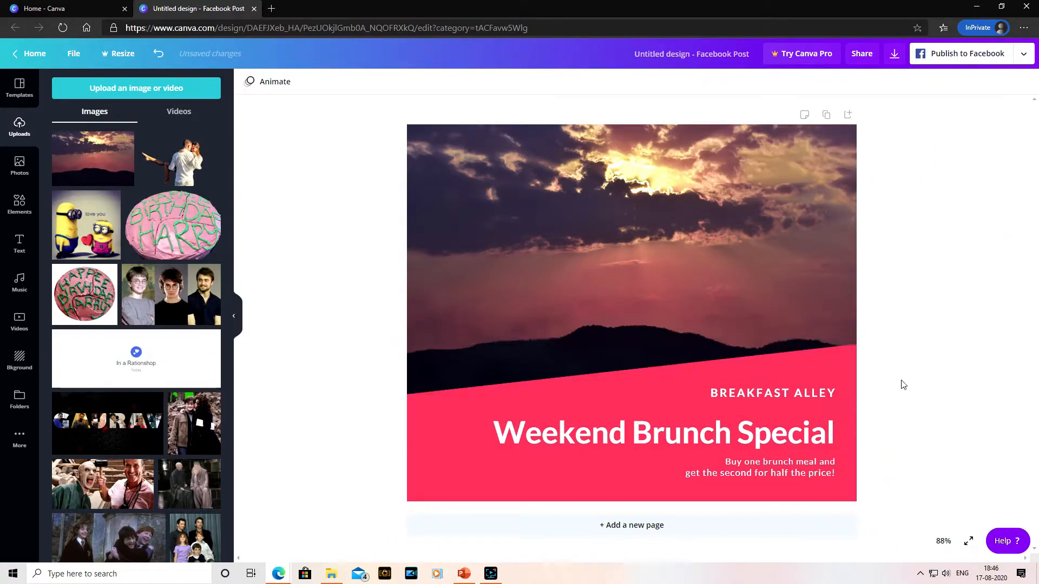
key("ctrl+z")
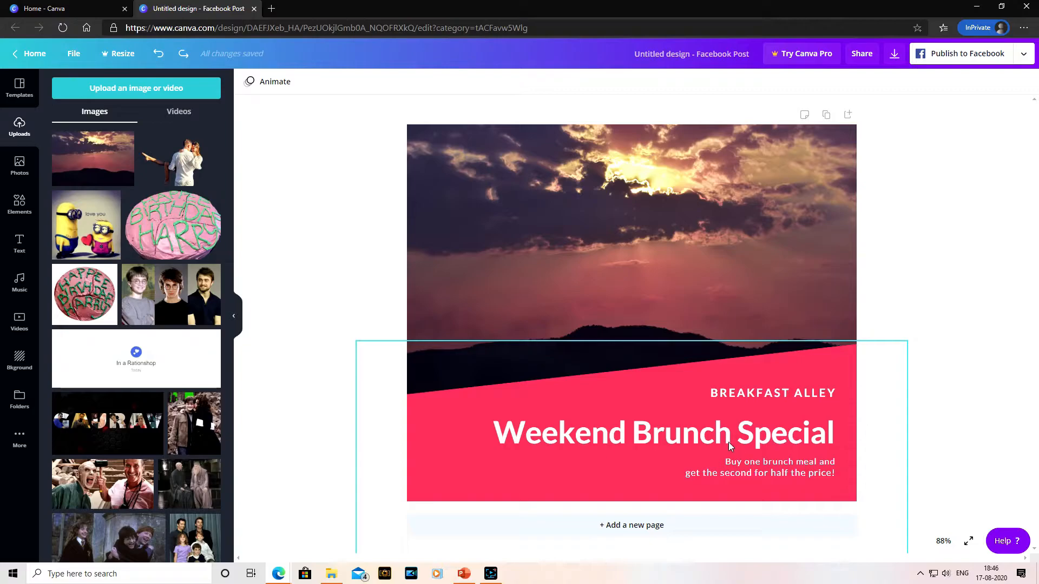
Delete all the BREAKFAST ALLEY text above the Weekend Brunch Special heading.
left_click(777, 390)
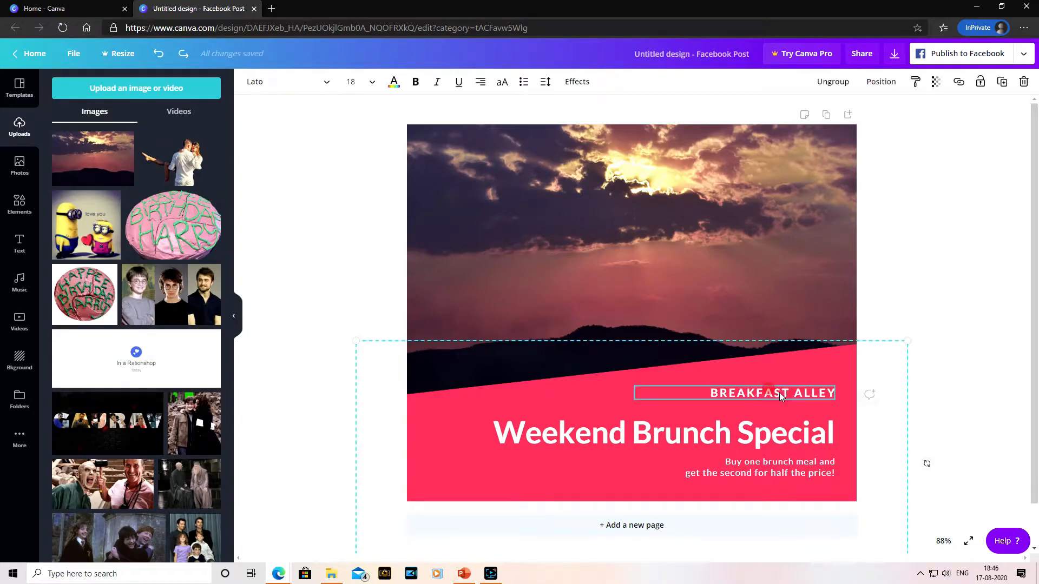
double_click(741, 394)
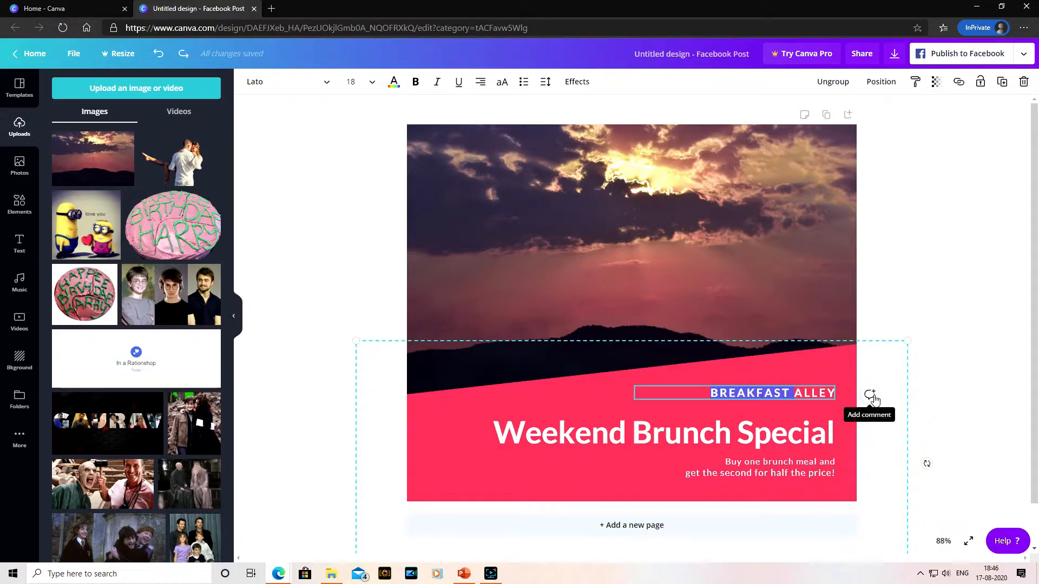
key("Delete")
key("Delete")
key("Delete")
key("Delete")
key("Delete")
key("Delete")
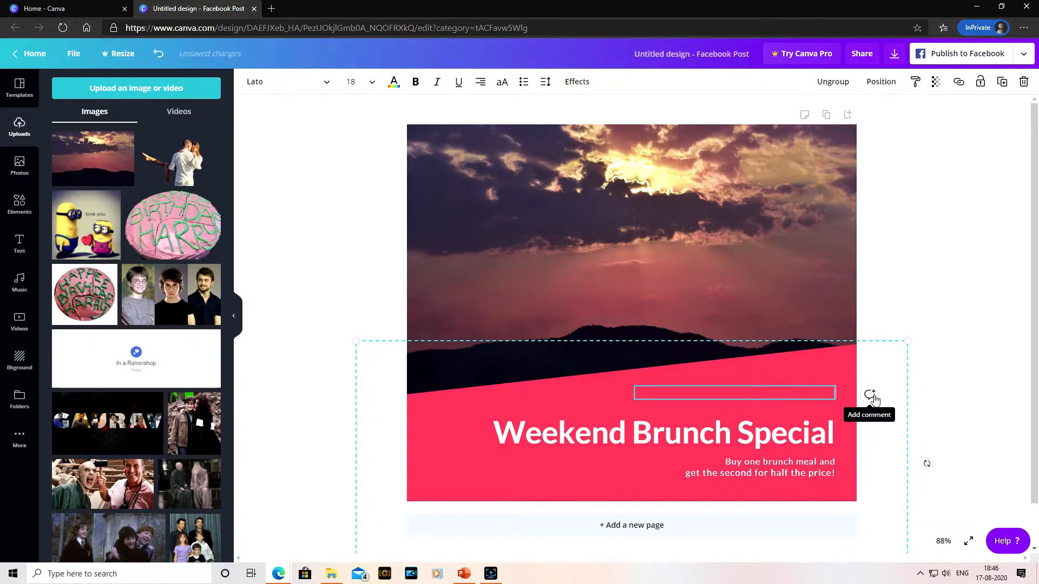
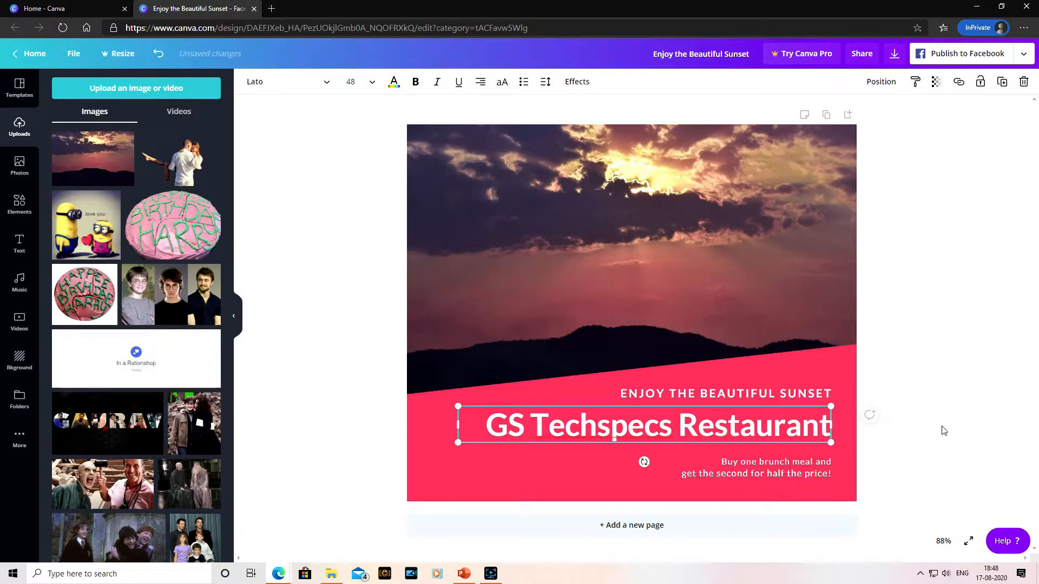
Delete the sunset image from the page.
left_click(941, 403)
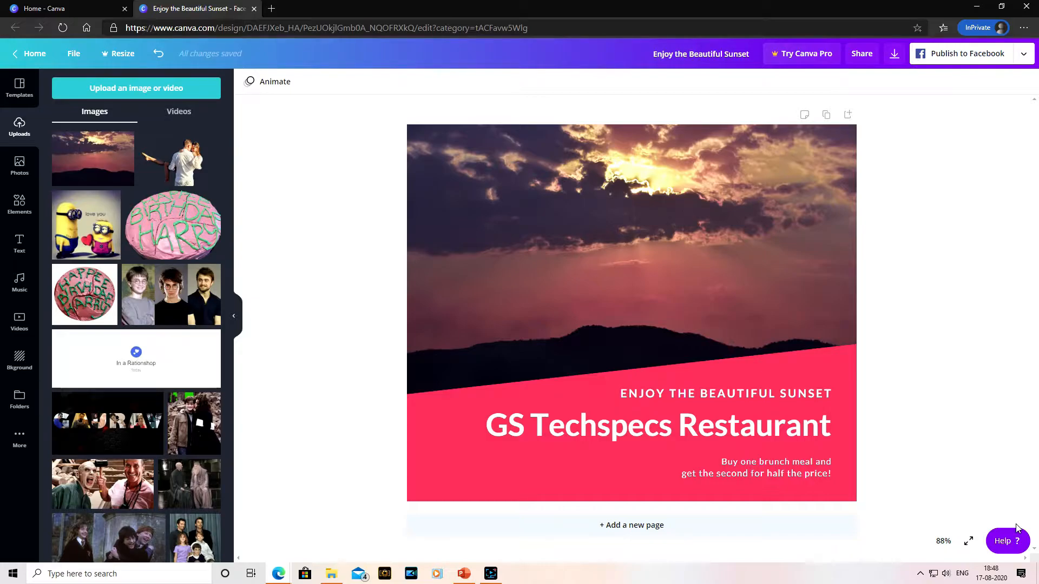
left_click(768, 470)
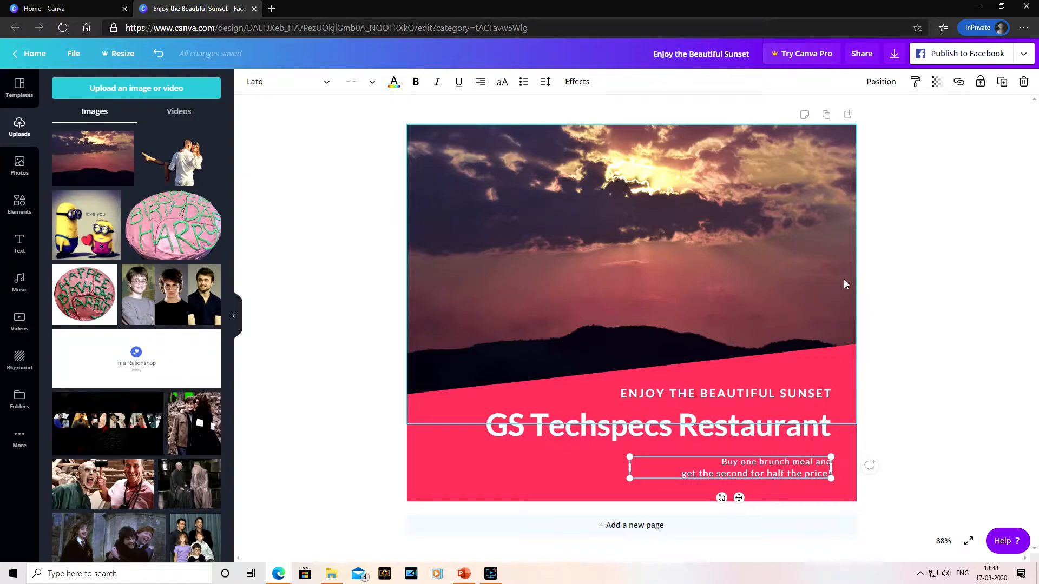
left_click(673, 218)
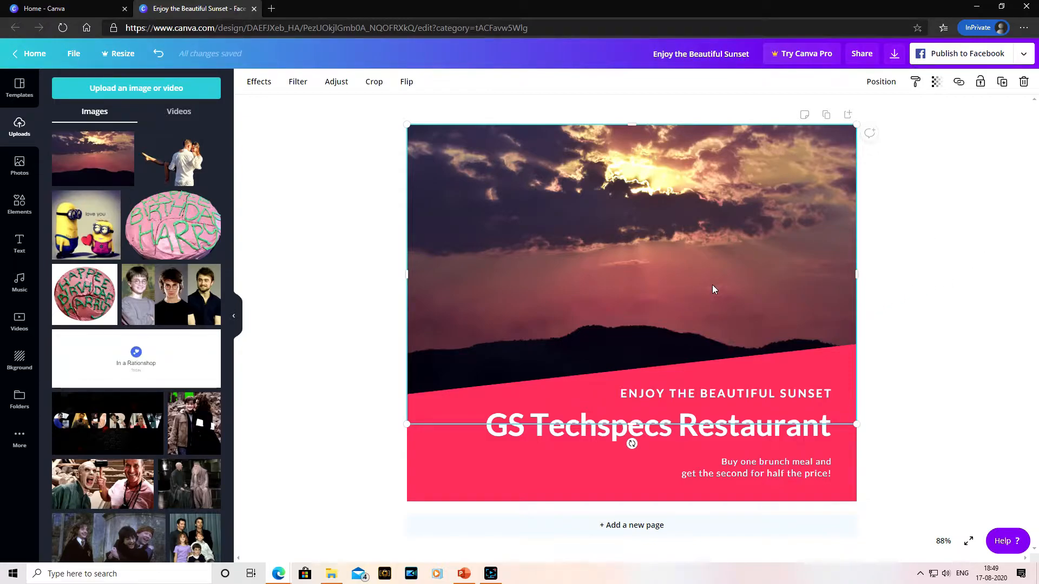
key("Delete")
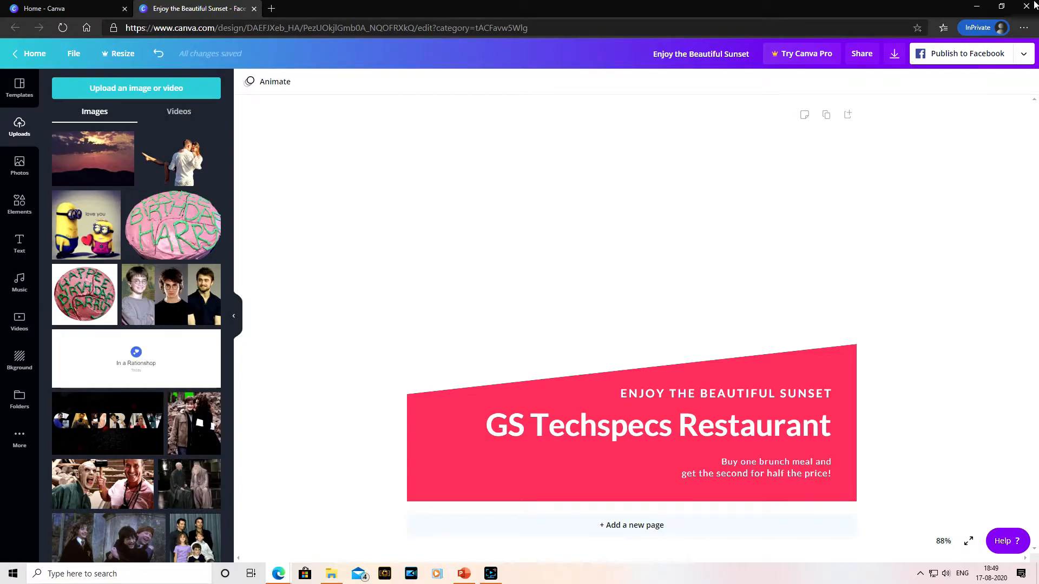
Search the stock photos for "Pizza" and add the free close-up photo of a pizza with basil leaves to the page.
left_click(21, 166)
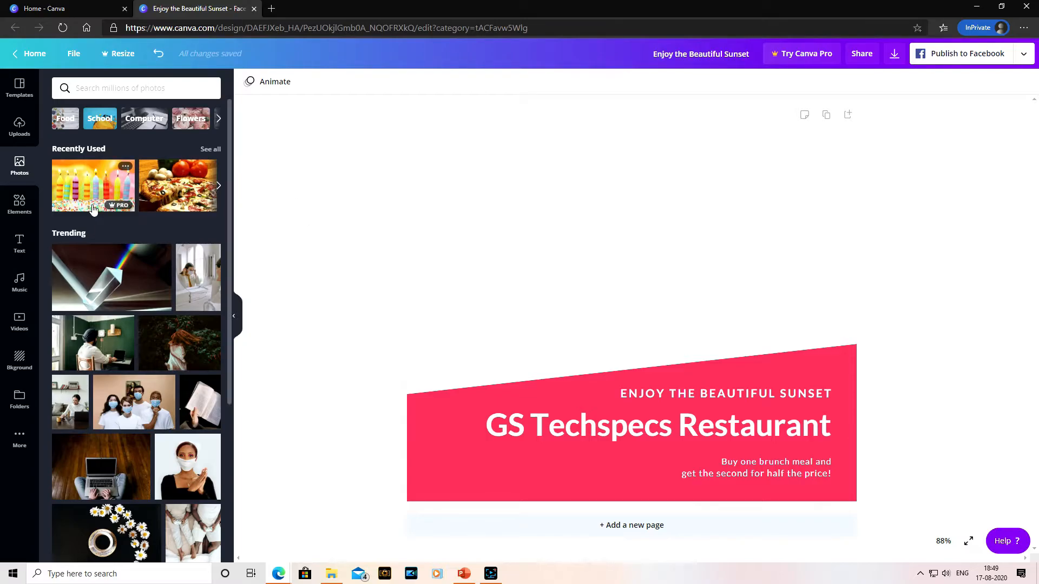
mouse_move(123, 207)
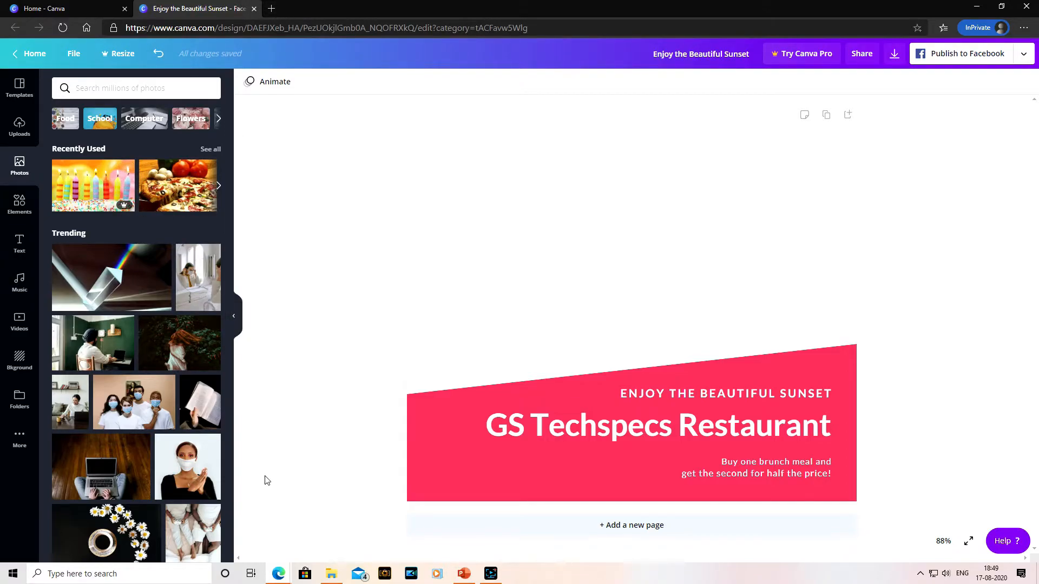
scroll(163, 406, "down", 3)
scroll(89, 310, "up", 3)
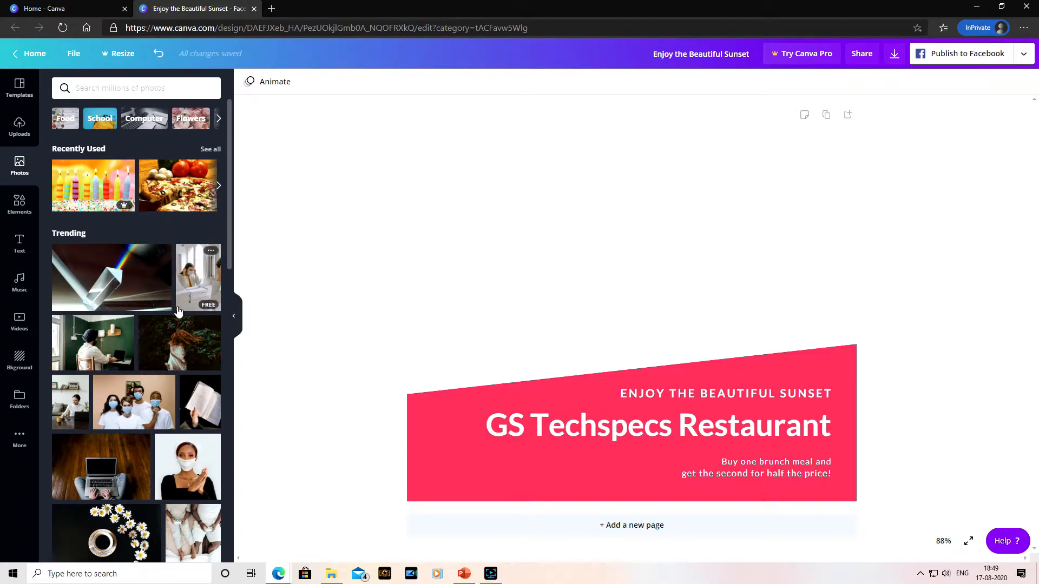
scroll(158, 305, "down", 4)
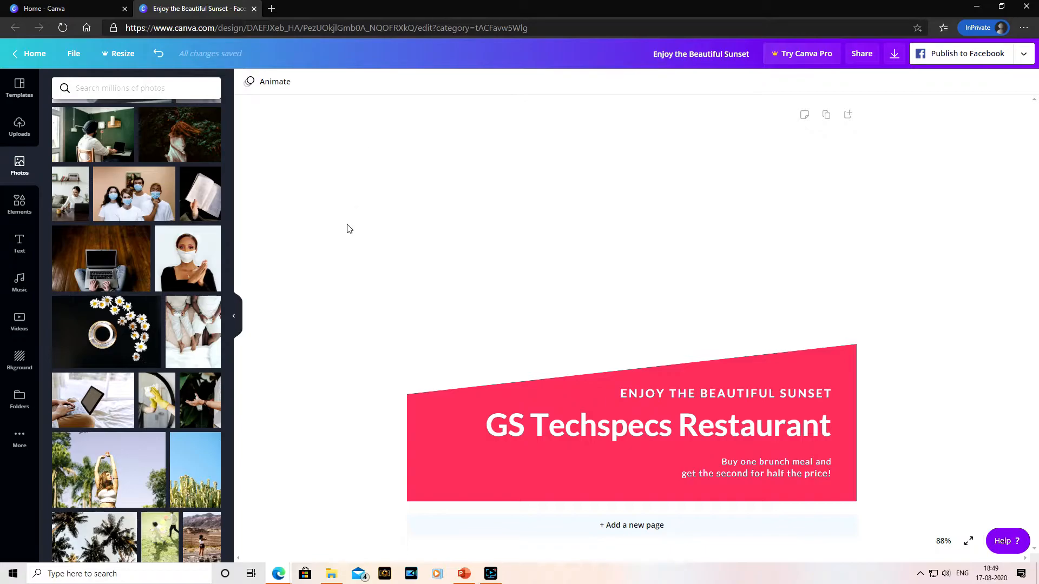
scroll(198, 128, "up", 4)
left_click(114, 88)
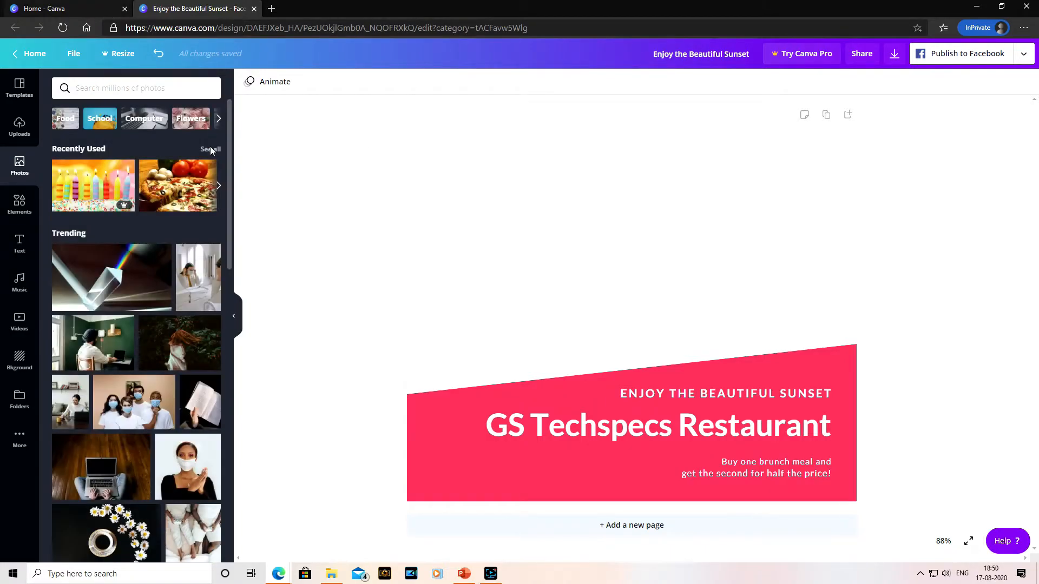
left_click(110, 81)
left_click(101, 87)
type("Pl")
type("zza")
key("Return")
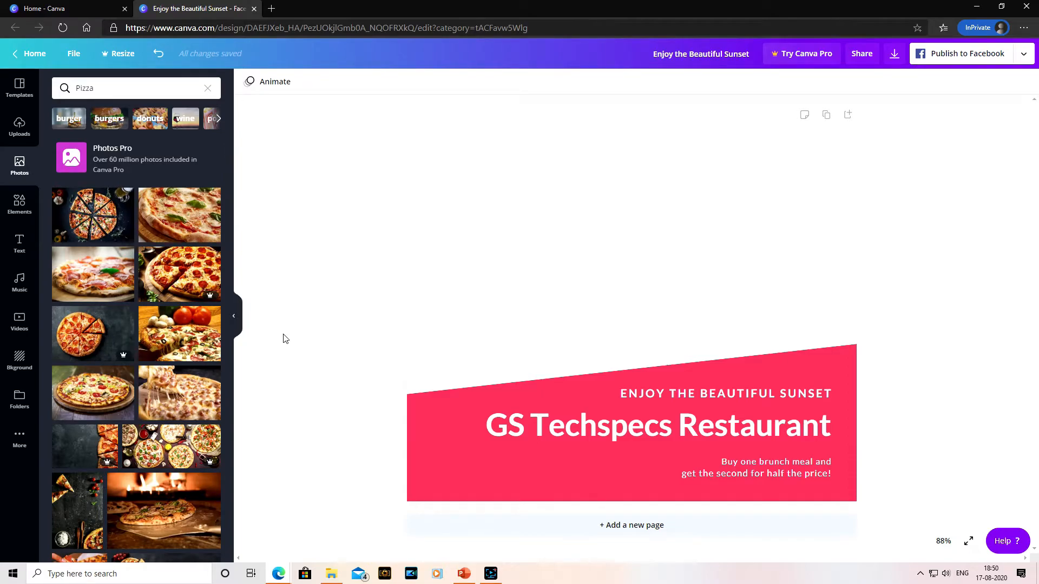
left_click(183, 222)
Move the pizza photo to the page's top edge and scale it proportionally to the full page width.
left_click_drag(634, 287, 634, 223)
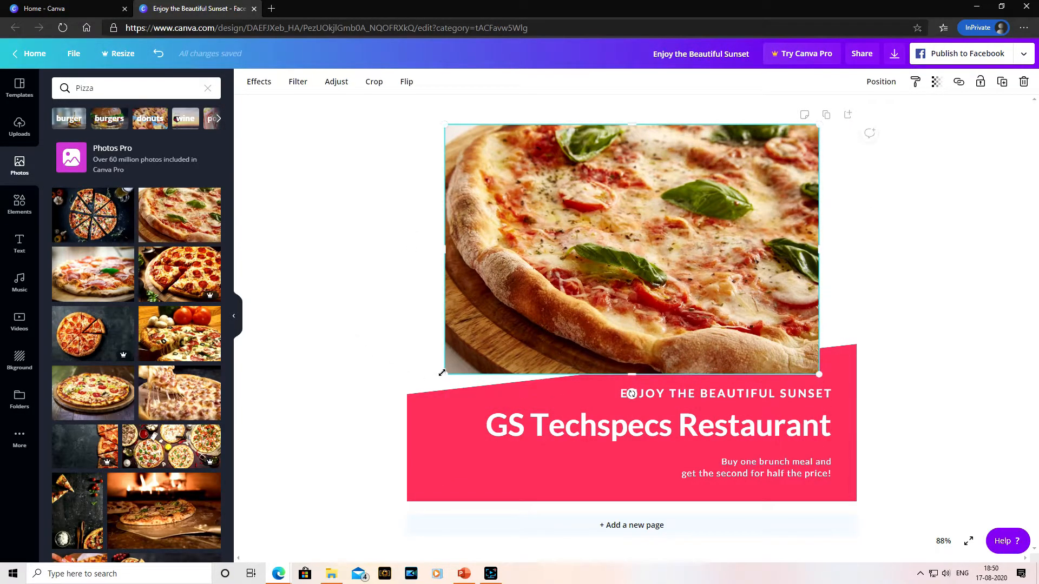
left_click_drag(444, 372, 407, 399)
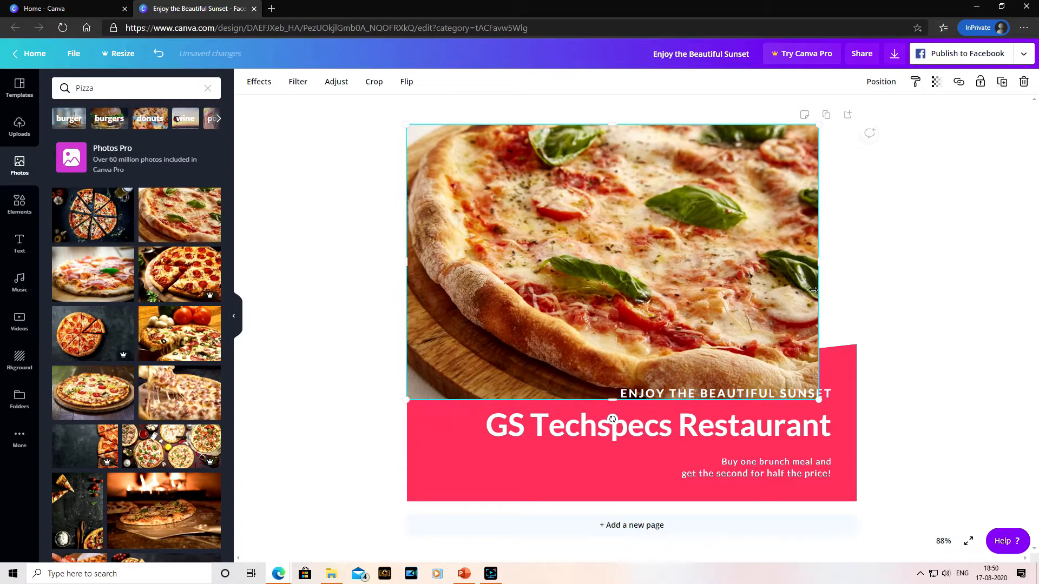
left_click_drag(817, 398, 860, 427)
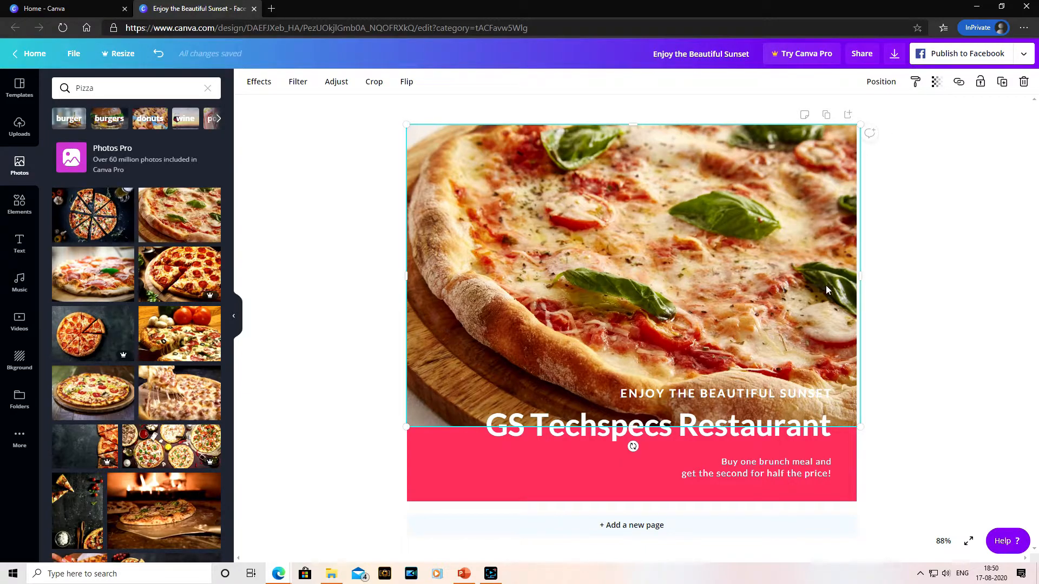
Try sending the pizza photo backward behind the pink shape, and undo it.
left_click(881, 82)
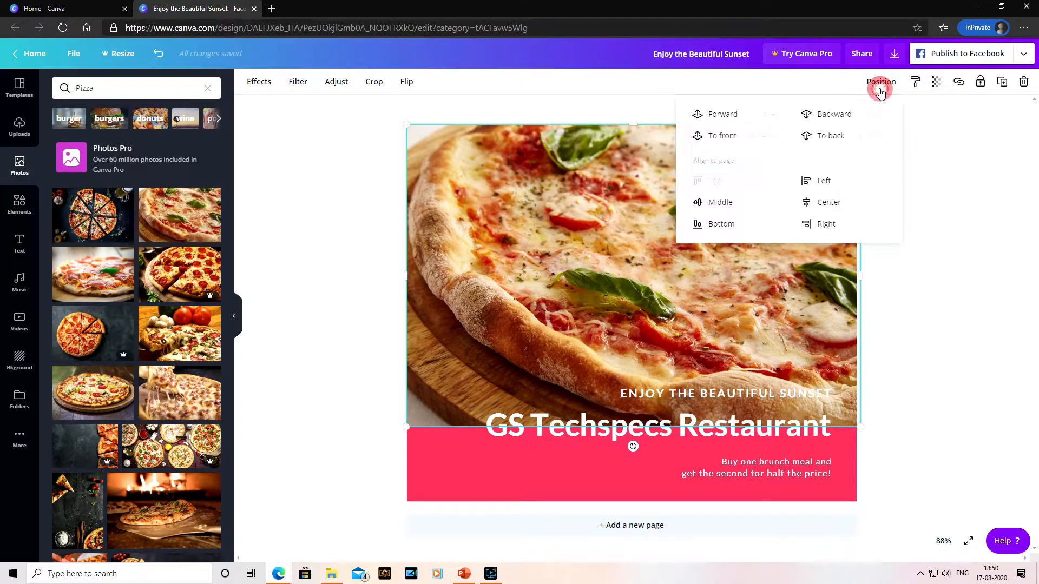
left_click(829, 121)
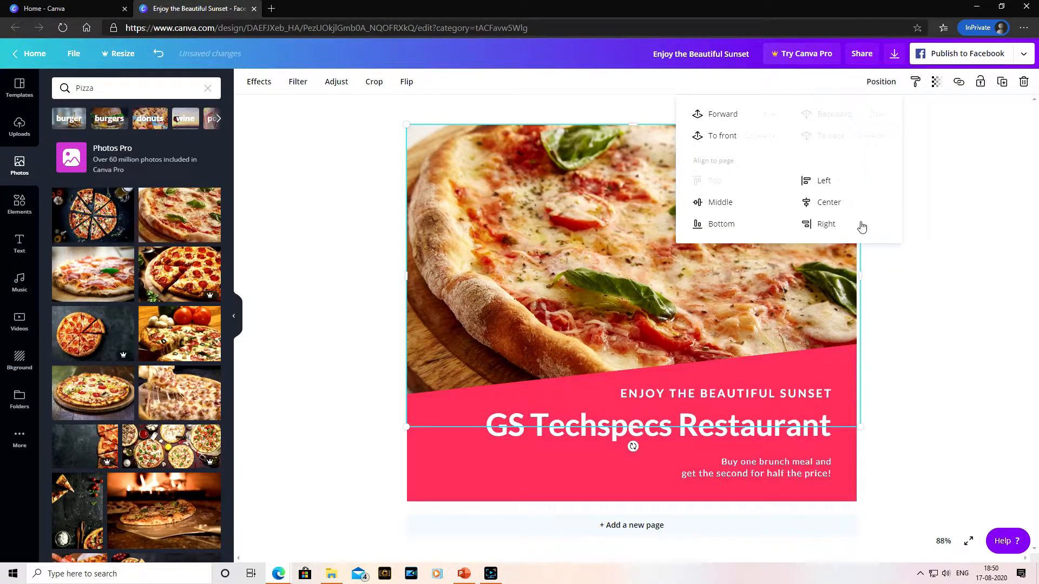
key("ctrl+z")
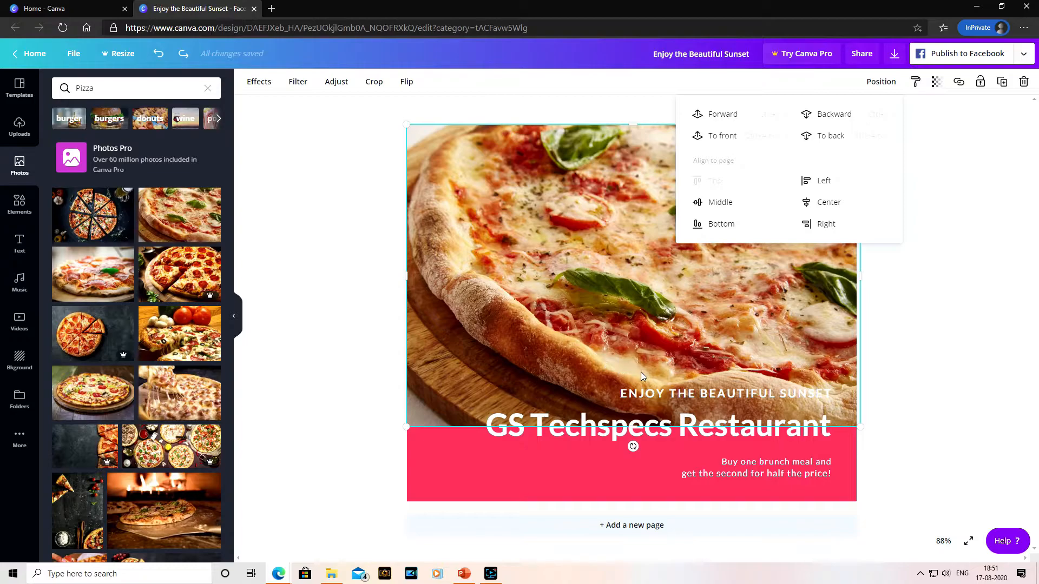
Try bringing the pizza photo to the front of all elements, and undo it.
left_click(637, 418)
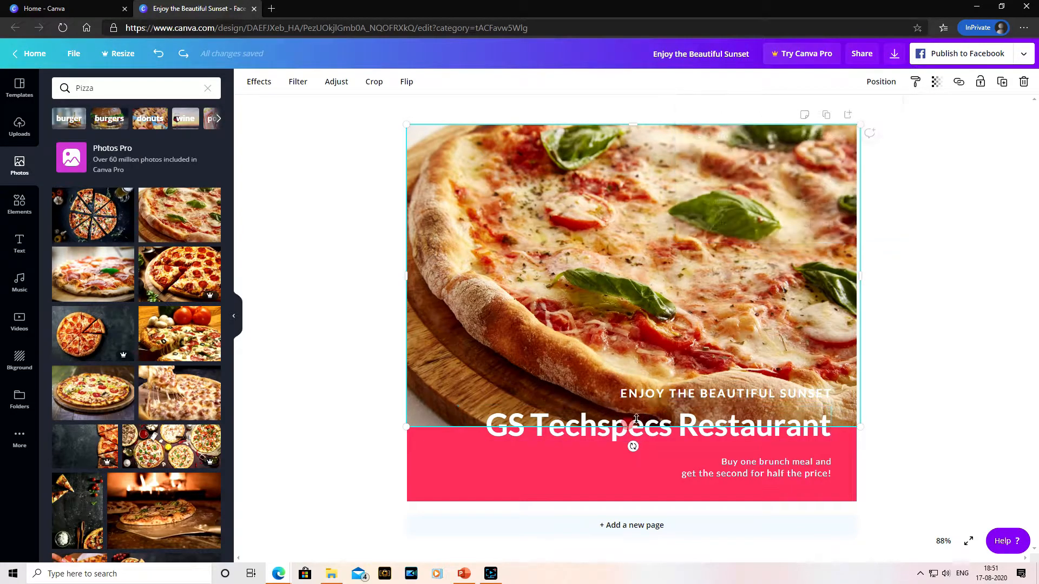
left_click(671, 400)
left_click(627, 279)
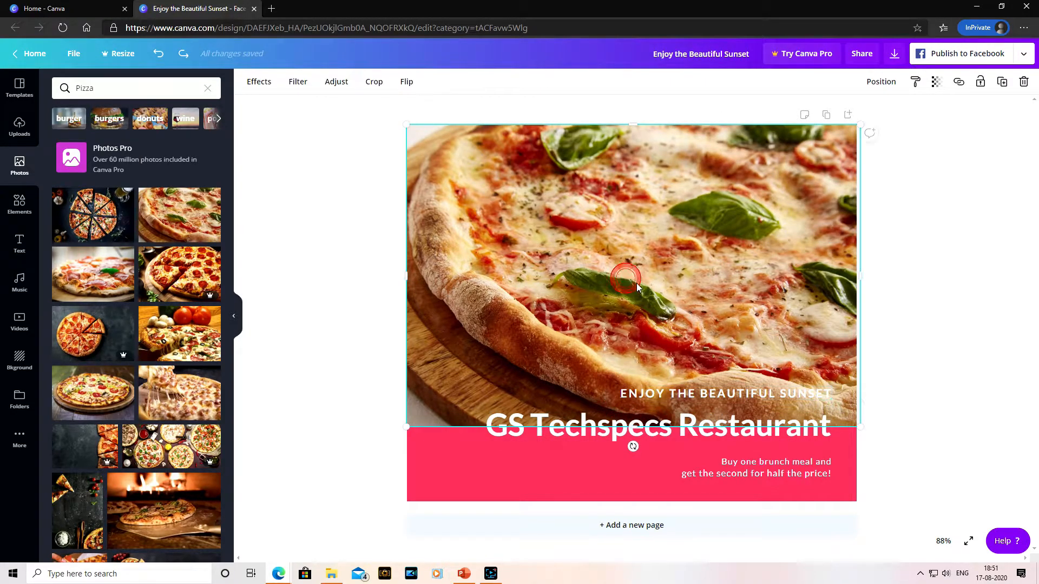
left_click(882, 85)
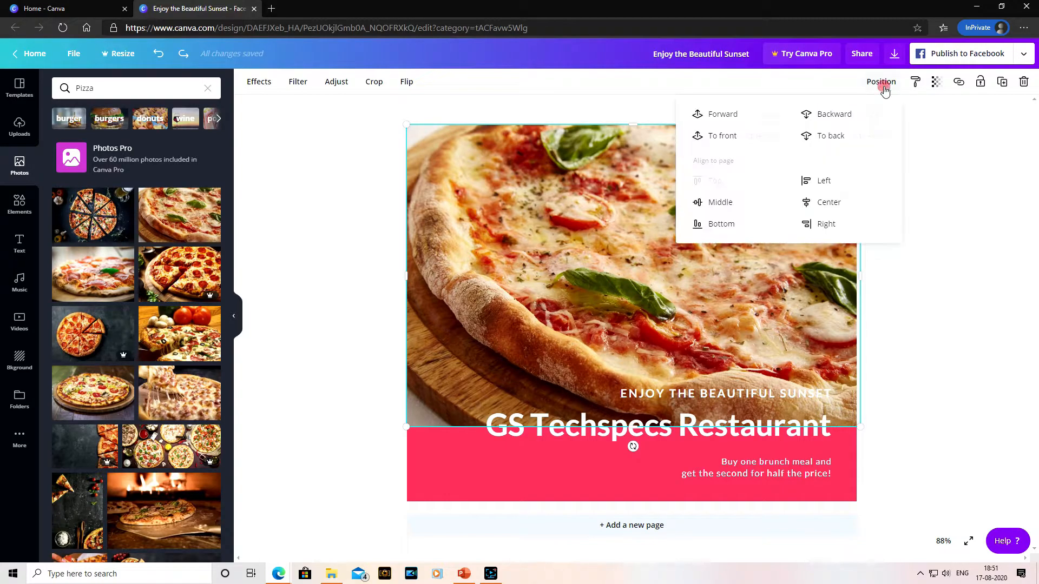
left_click(723, 136)
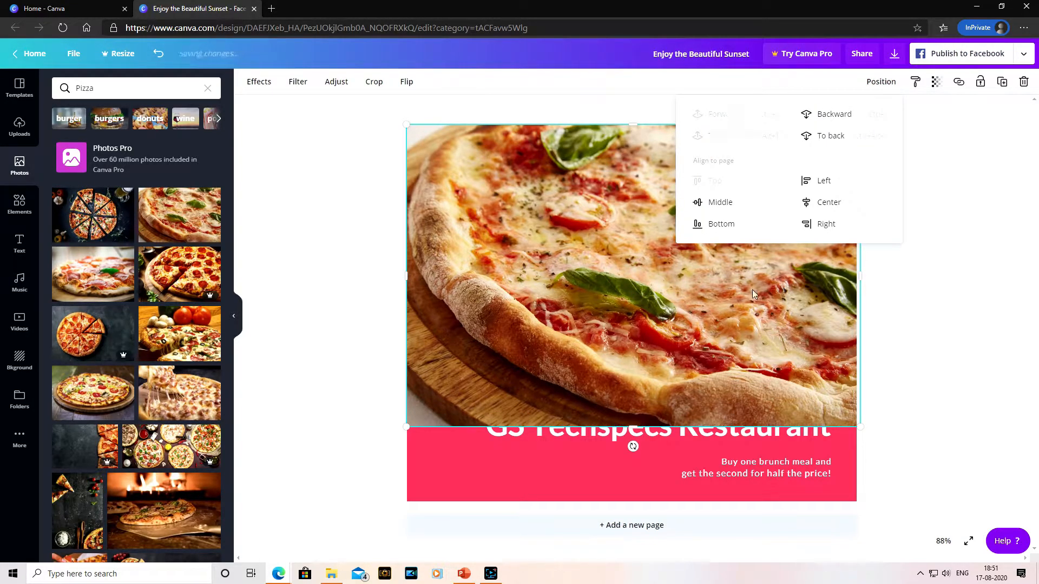
key("ctrl+z")
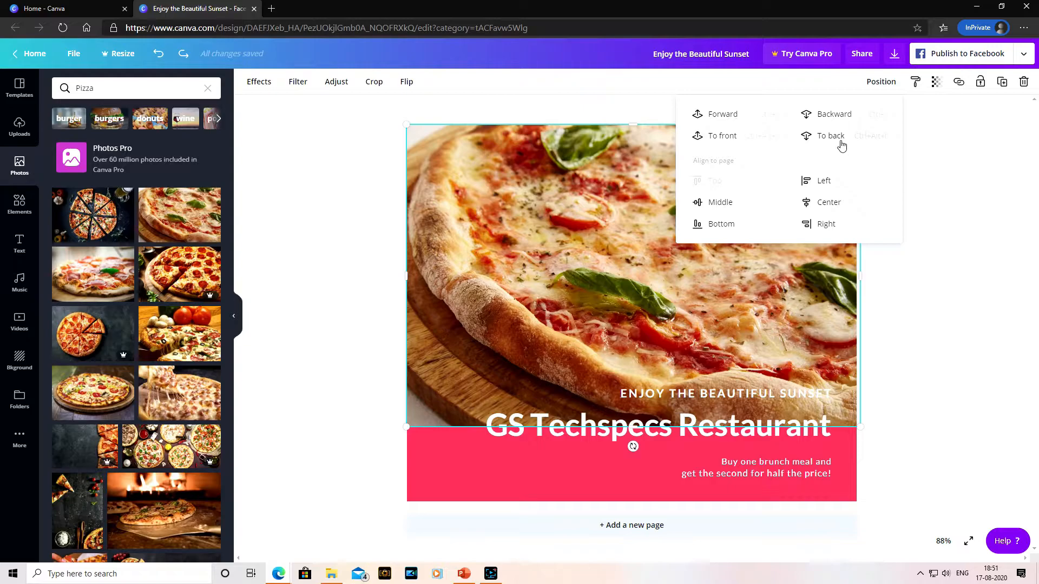
Send the pizza photo backward behind the pink shape and deselect it.
left_click(831, 116)
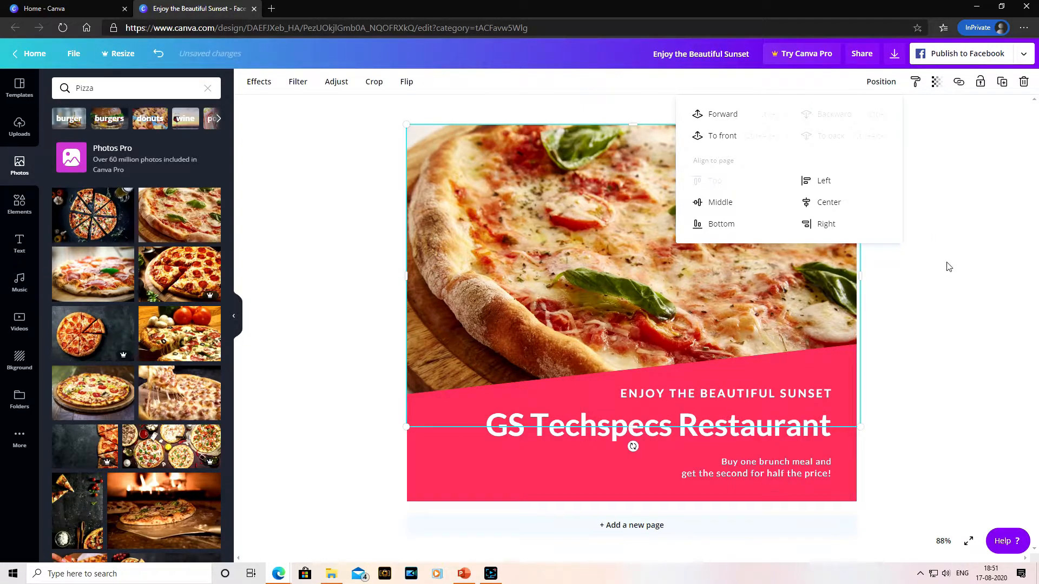
left_click(947, 263)
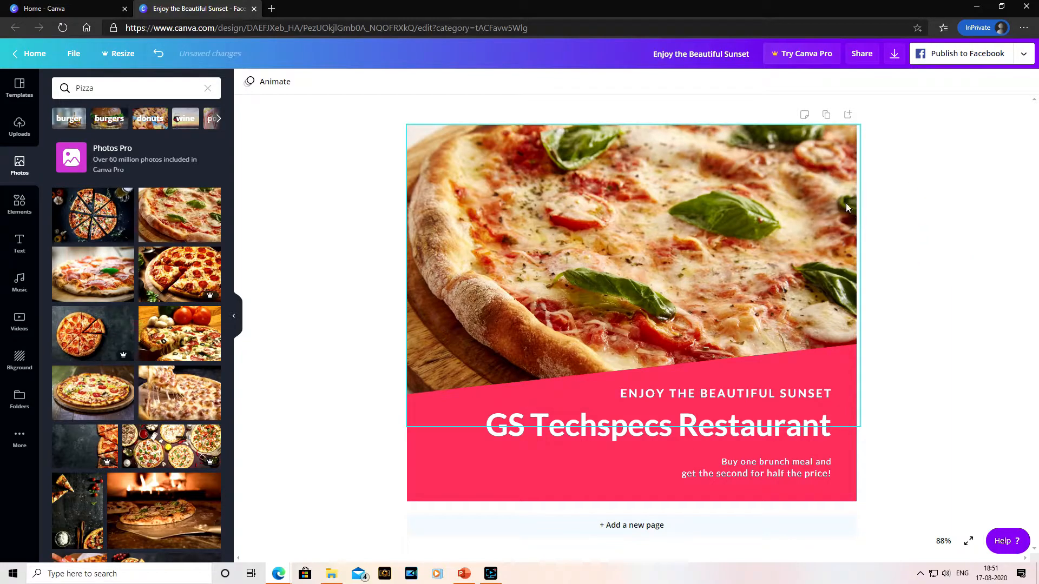
Align the pizza photo to the horizontal center of the page.
left_click(813, 189)
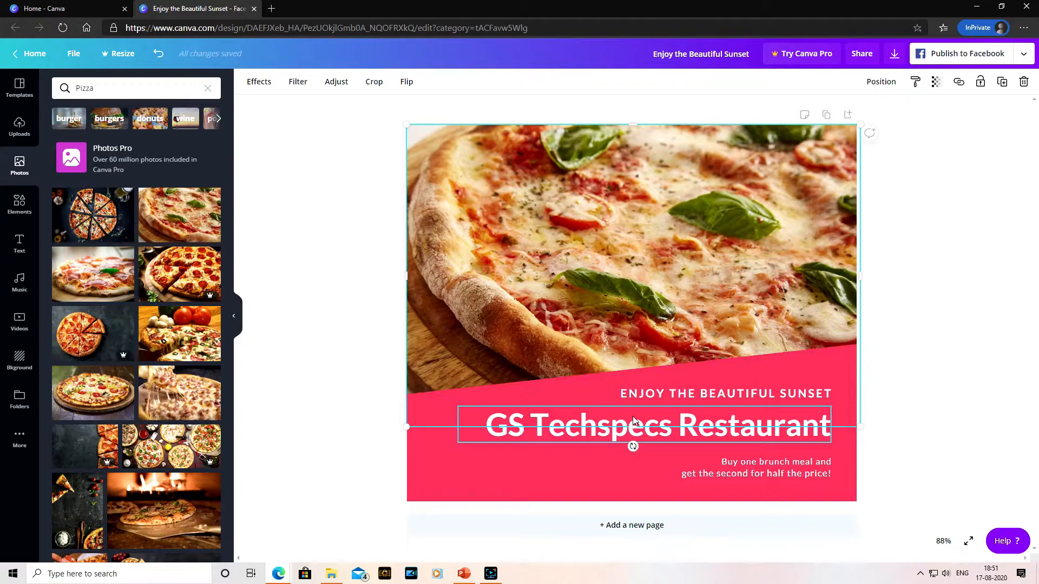
left_click(881, 82)
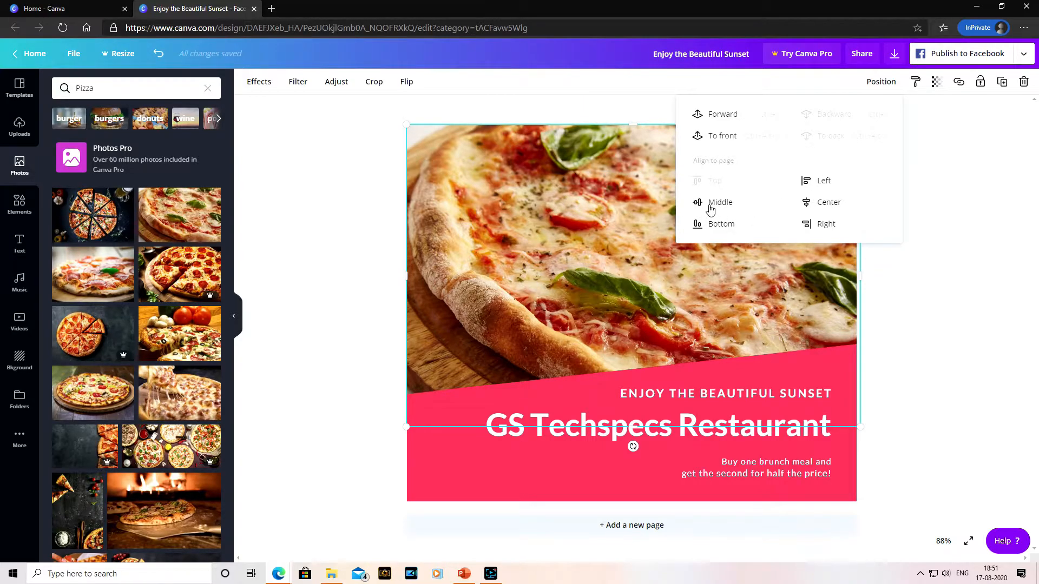
left_click(829, 203)
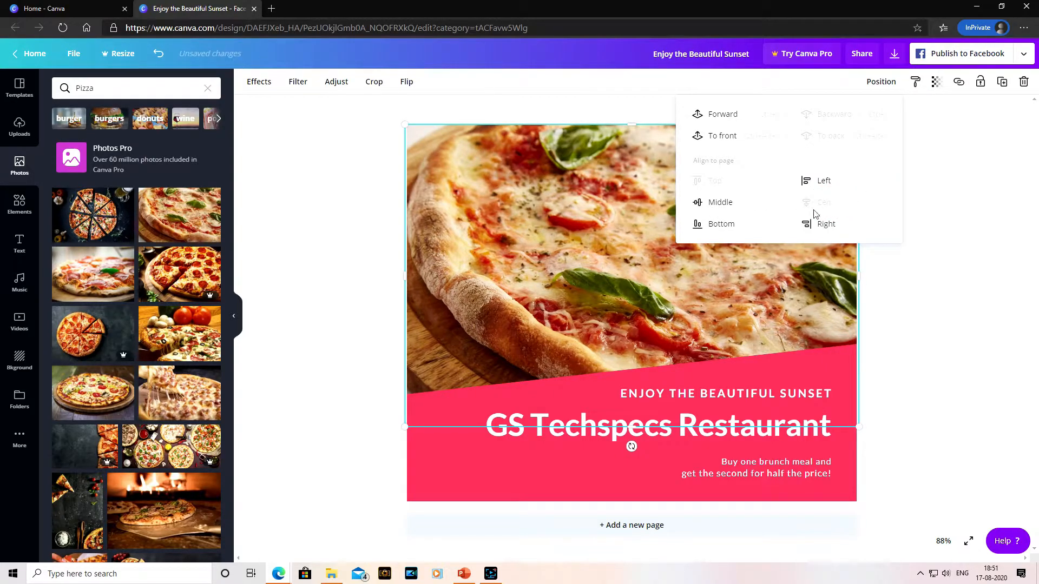
Move the pizza photo off-center and realign it to the center and top of the page.
left_click_drag(634, 243, 668, 246)
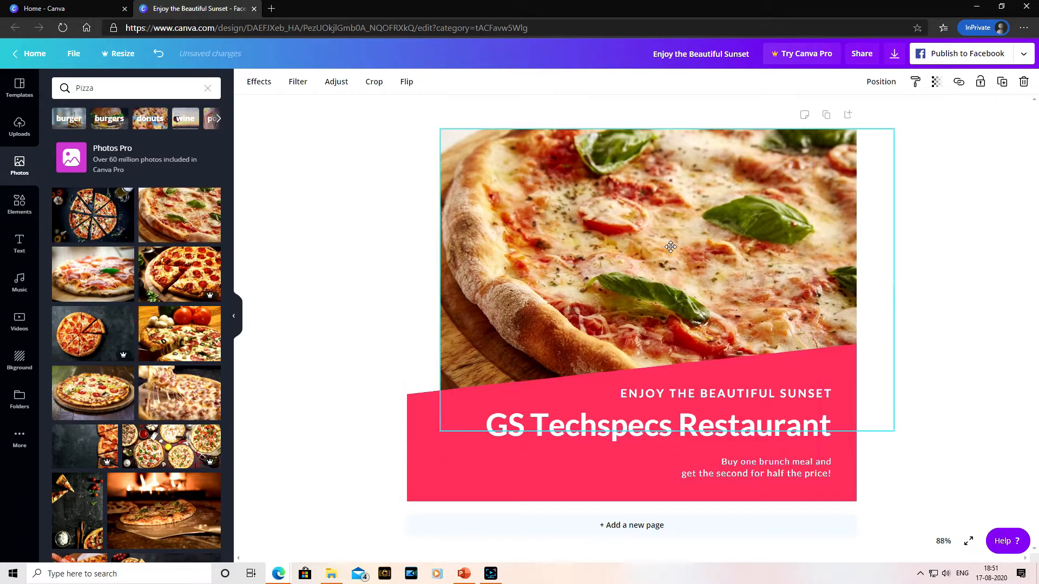
left_click(881, 82)
left_click(633, 280)
left_click(879, 84)
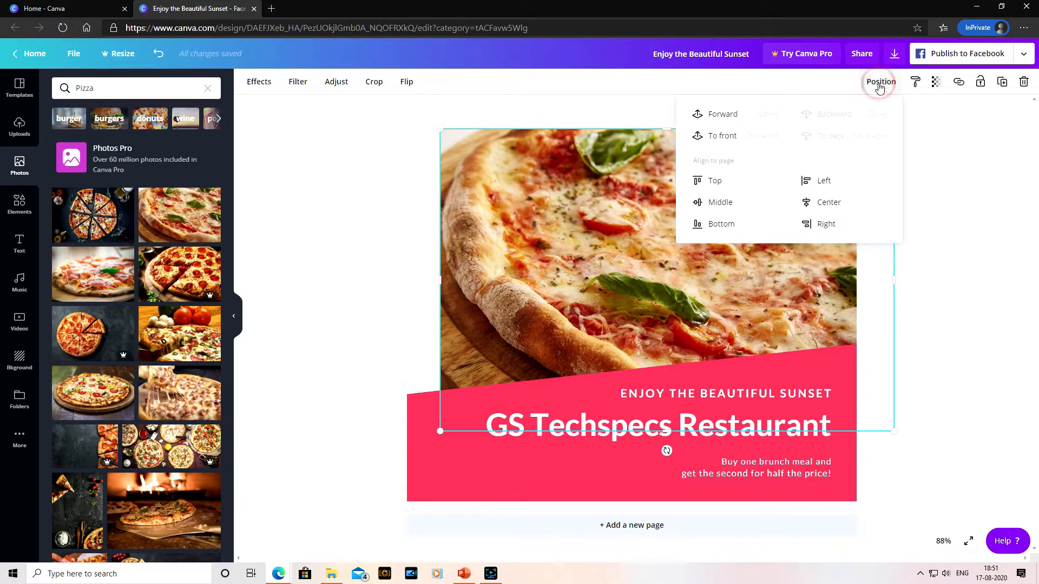
left_click(825, 204)
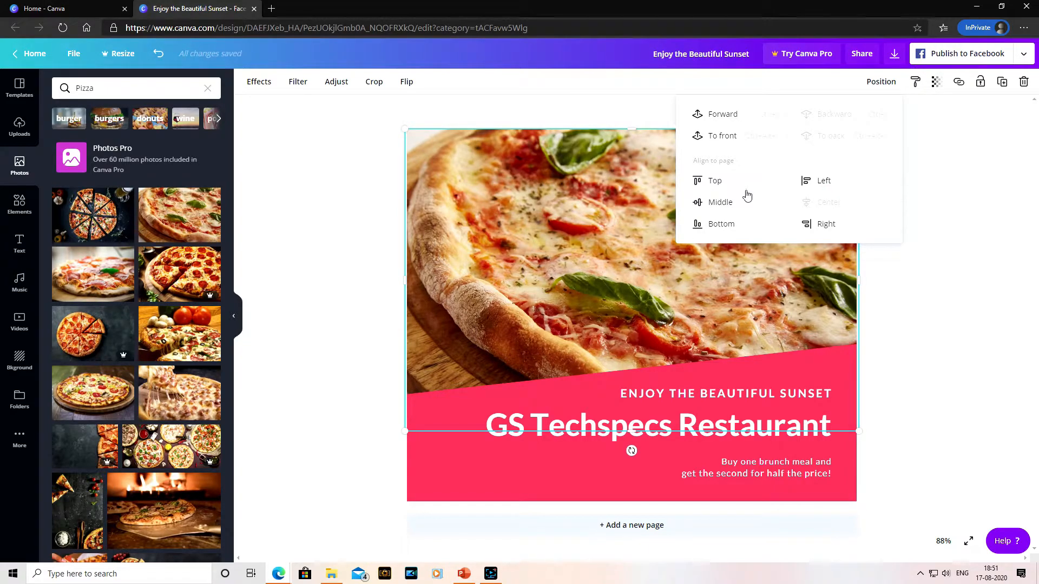
left_click(712, 179)
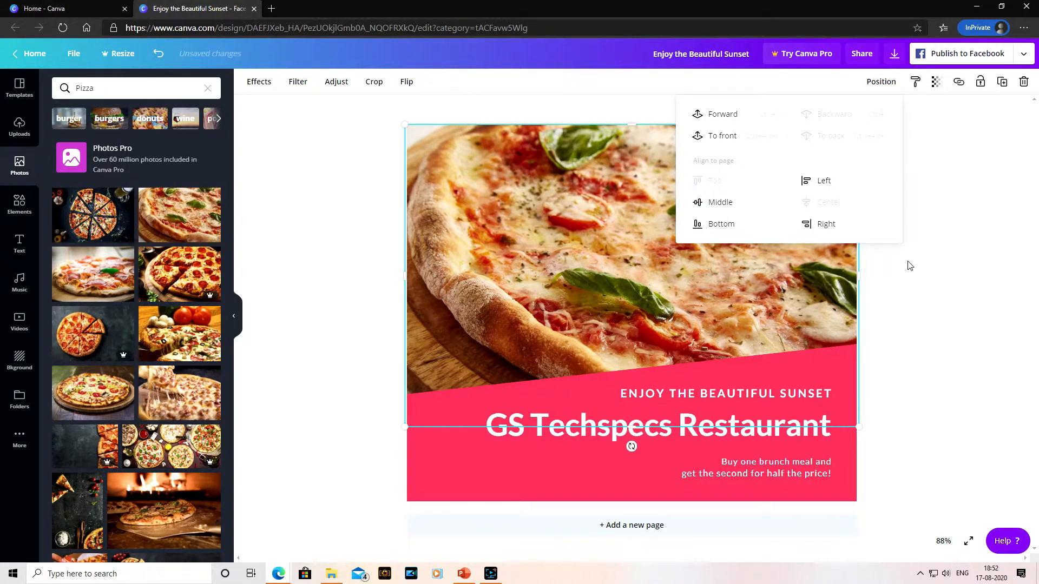
left_click(1018, 261)
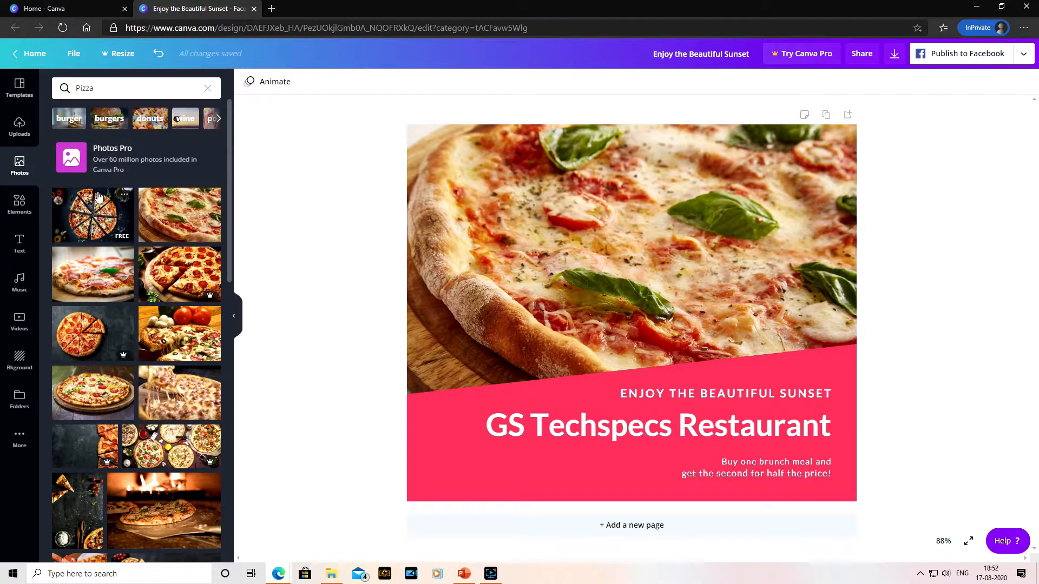
Look through the lines, shapes, frames and stickers in the elements library, paging through the sticker collection.
left_click(19, 205)
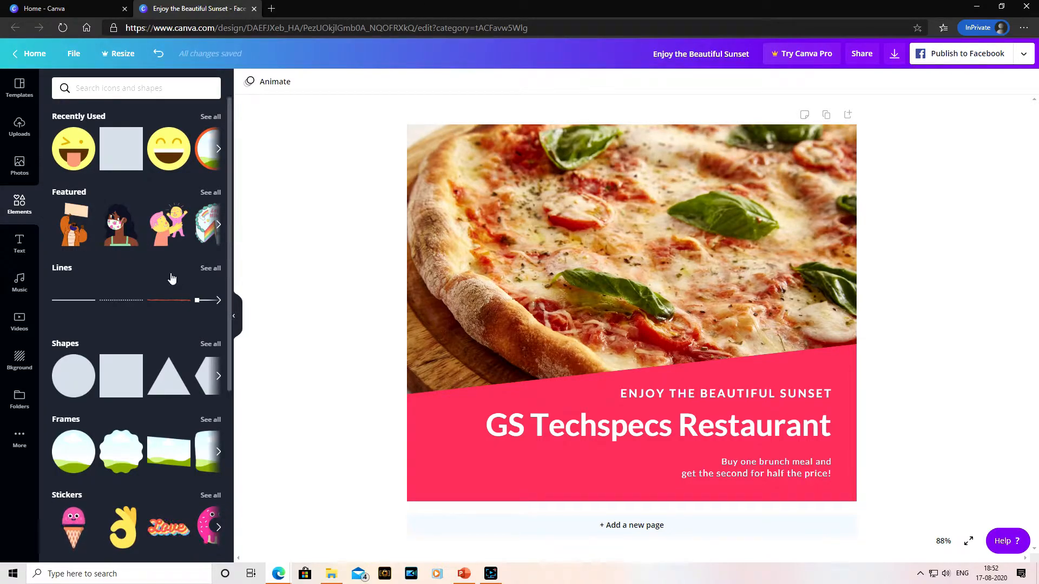
scroll(137, 247, "down", 1)
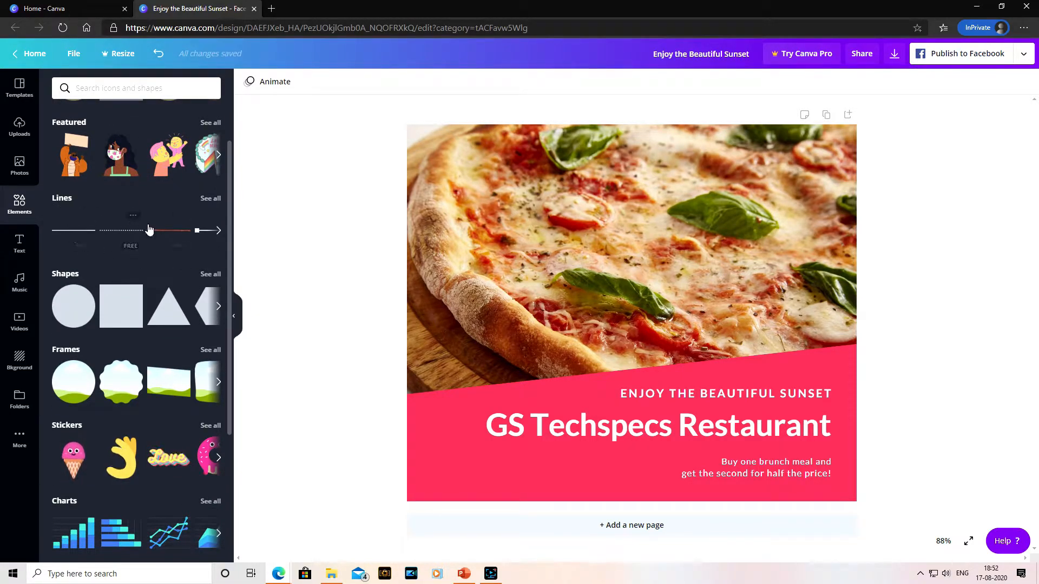
scroll(79, 269, "down", 1)
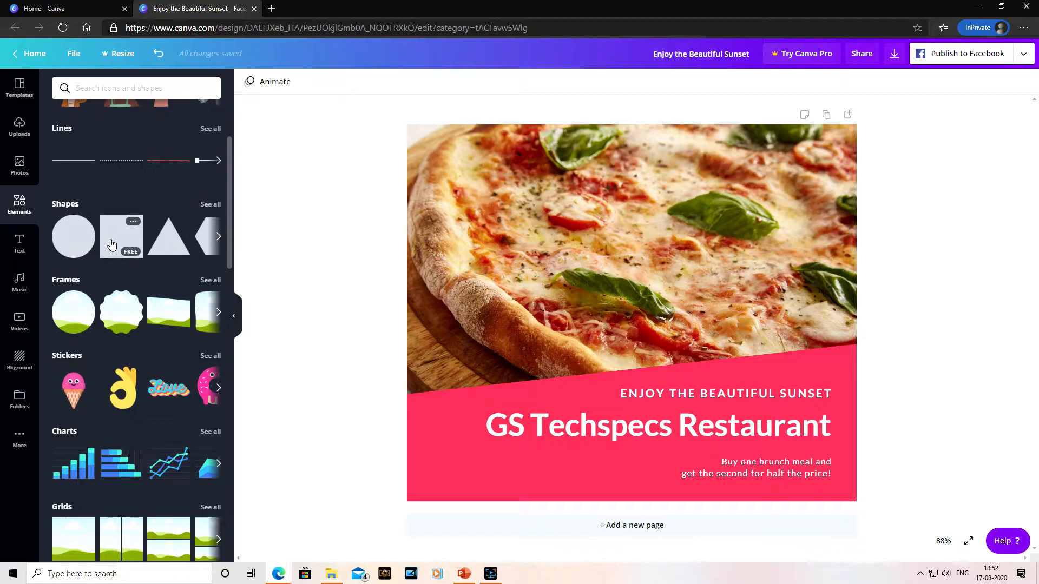
scroll(129, 220, "down", 1)
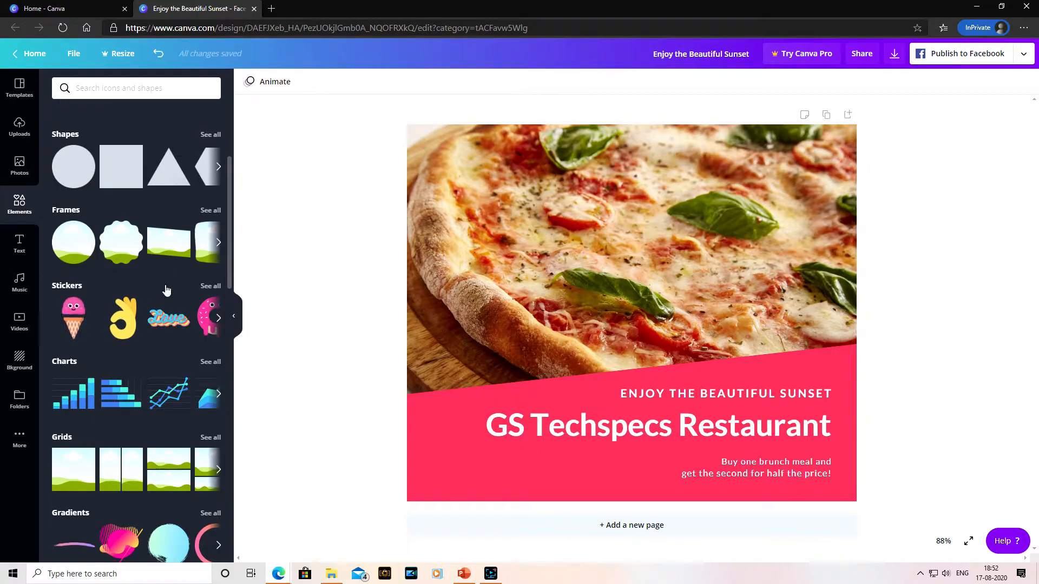
left_click(223, 324)
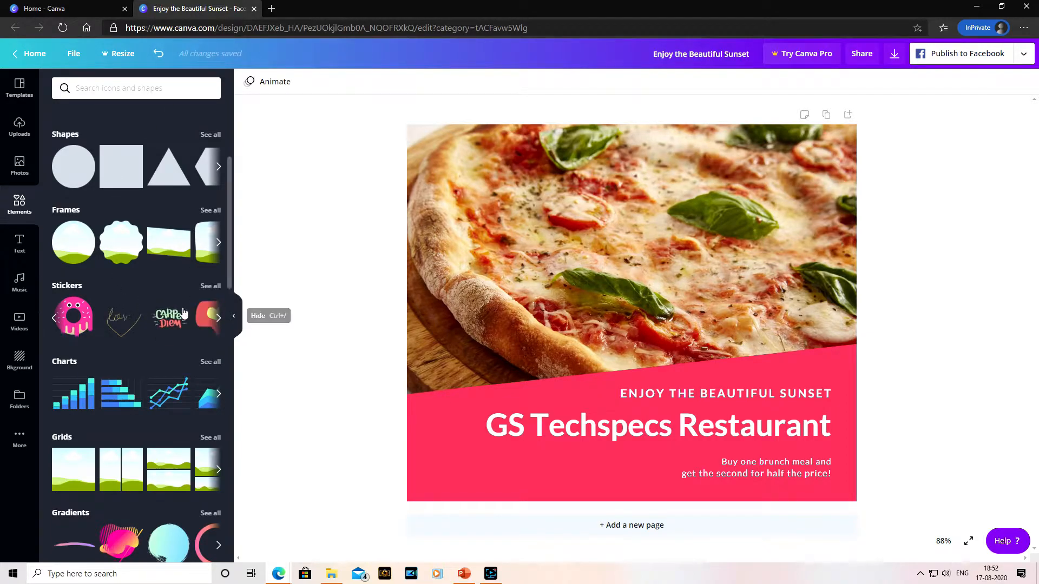
mouse_move(142, 317)
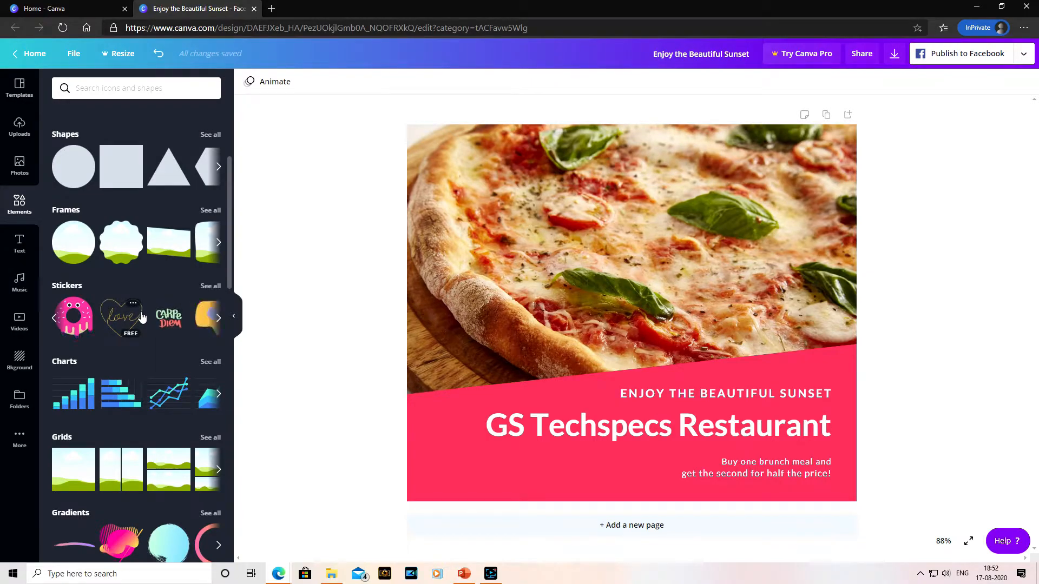
left_click(219, 318)
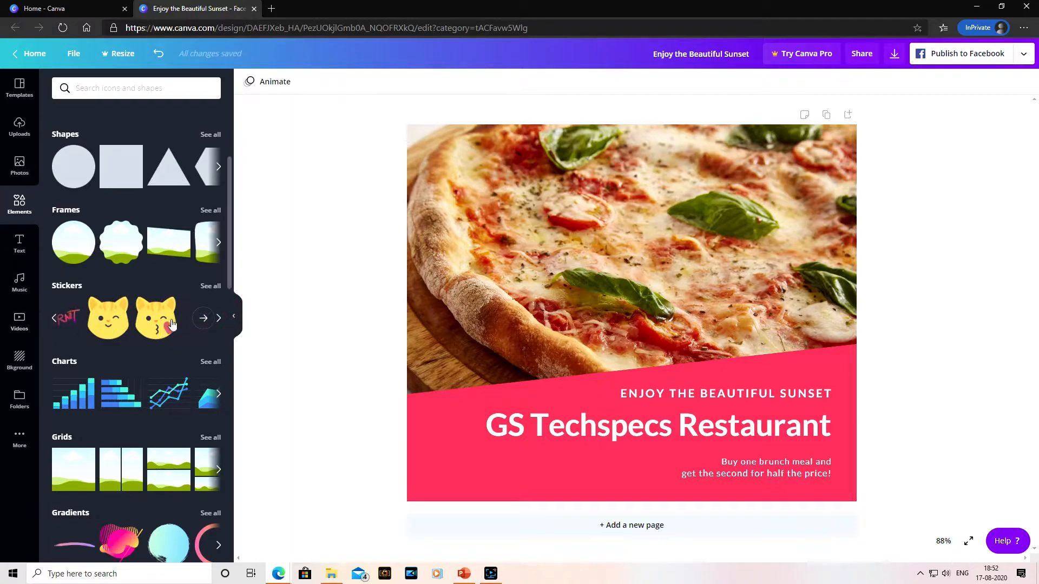
left_click(55, 322)
Try the pink ice cream cone sticker on the post and delete it.
left_click(63, 319)
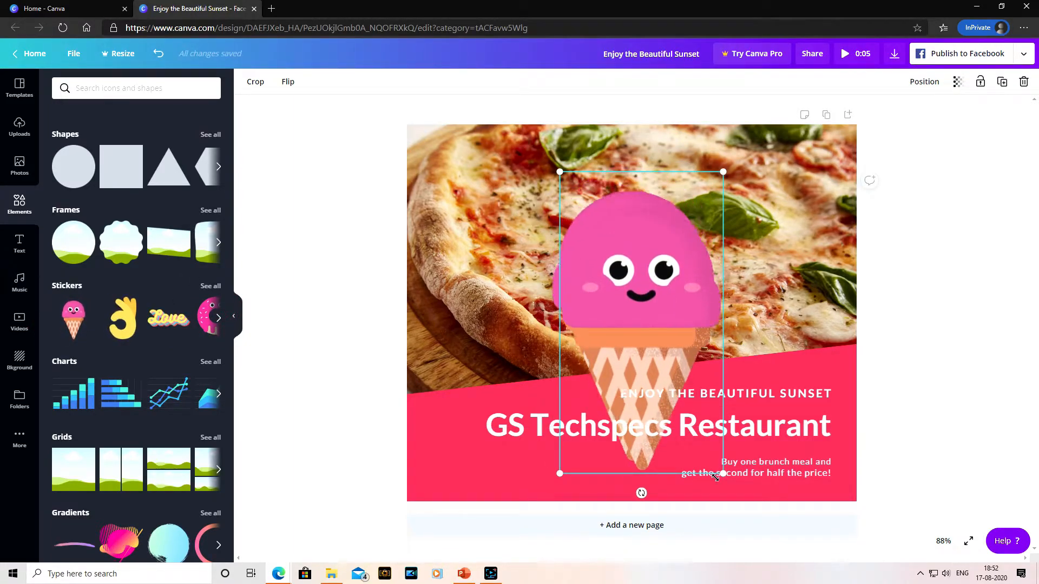
left_click_drag(729, 473, 615, 276)
key("Delete")
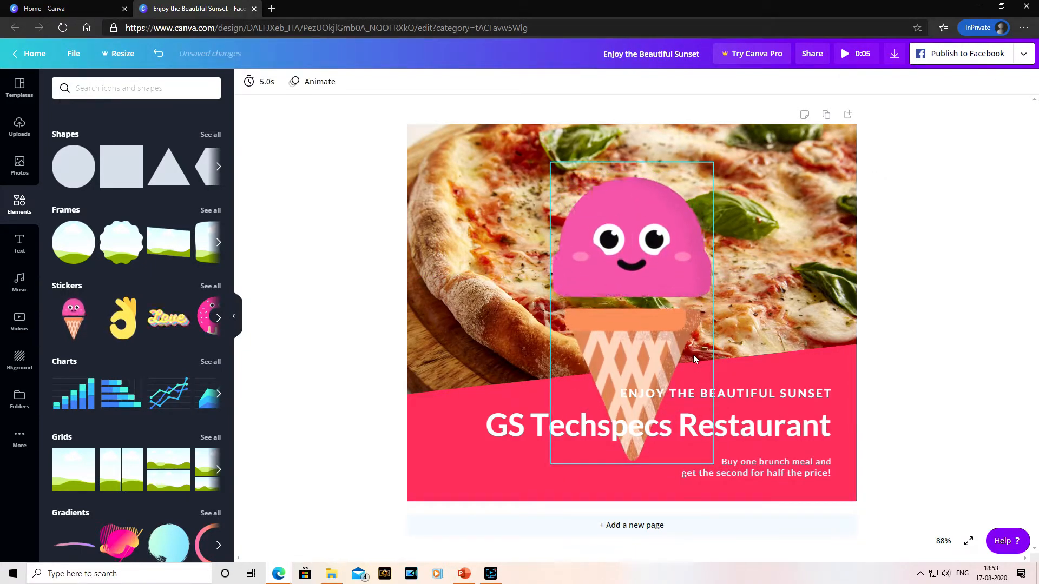
left_click(661, 261)
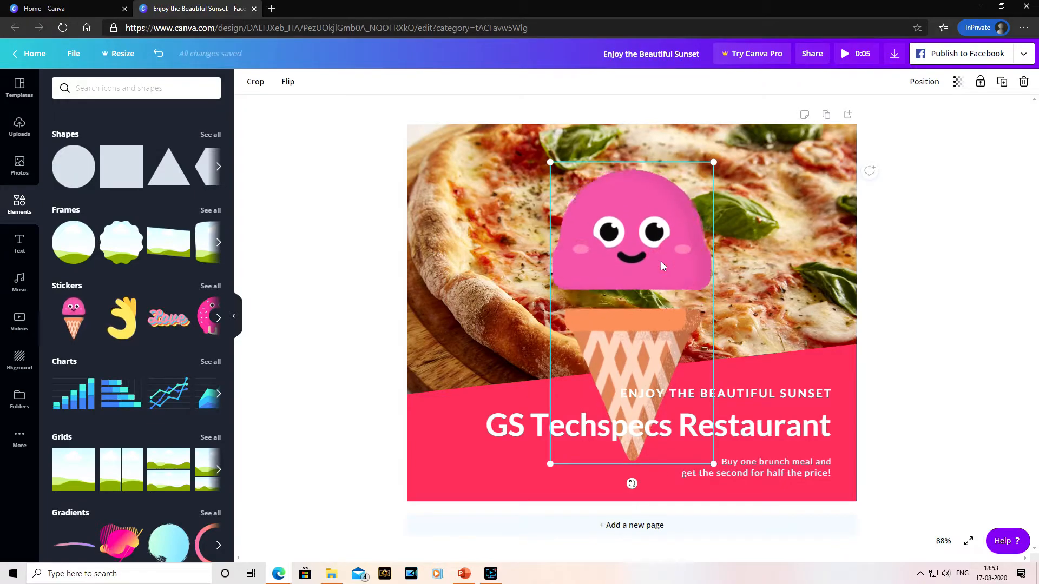
key("Delete")
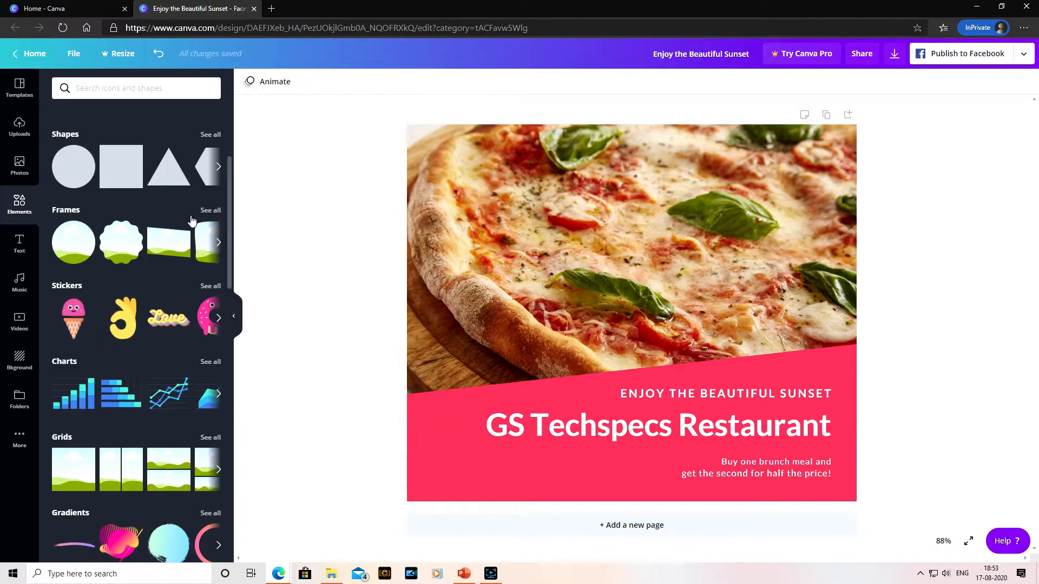
Add a circle shape, shrink it, and place it over the lower-right part of the pizza photo.
left_click(80, 182)
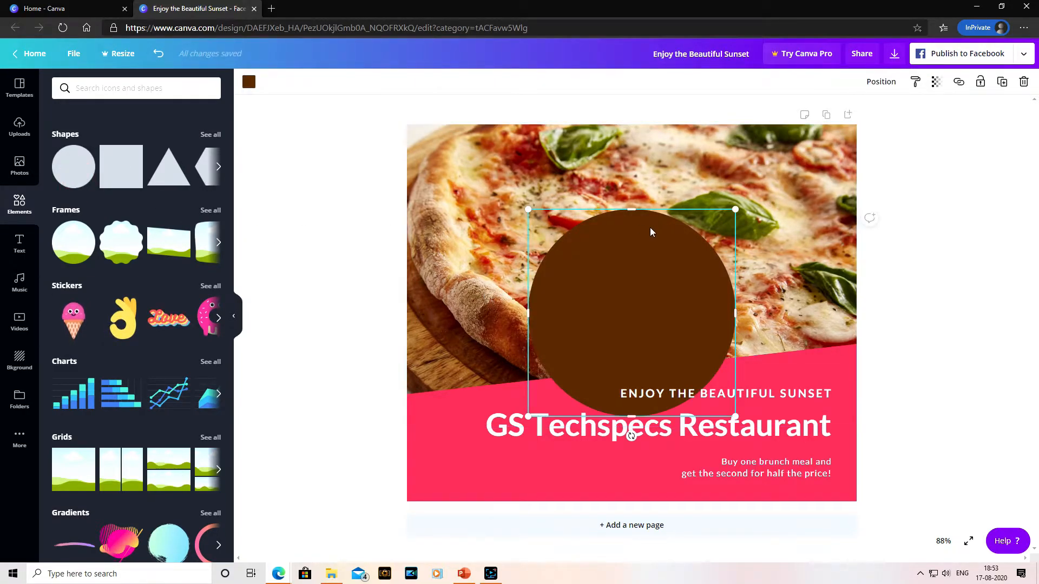
left_click_drag(586, 245, 495, 193)
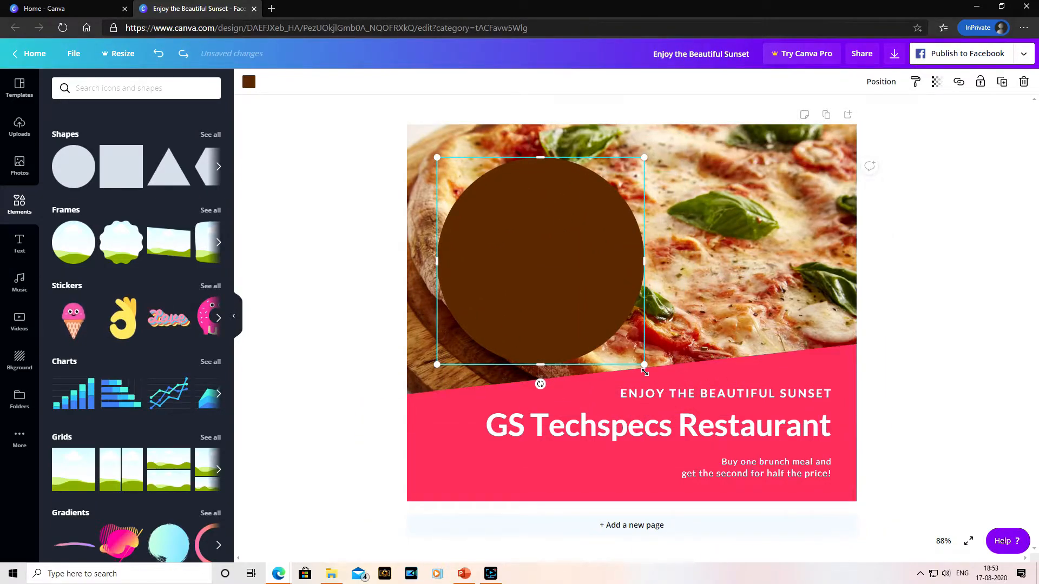
left_click_drag(644, 366, 512, 255)
left_click_drag(481, 194, 746, 290)
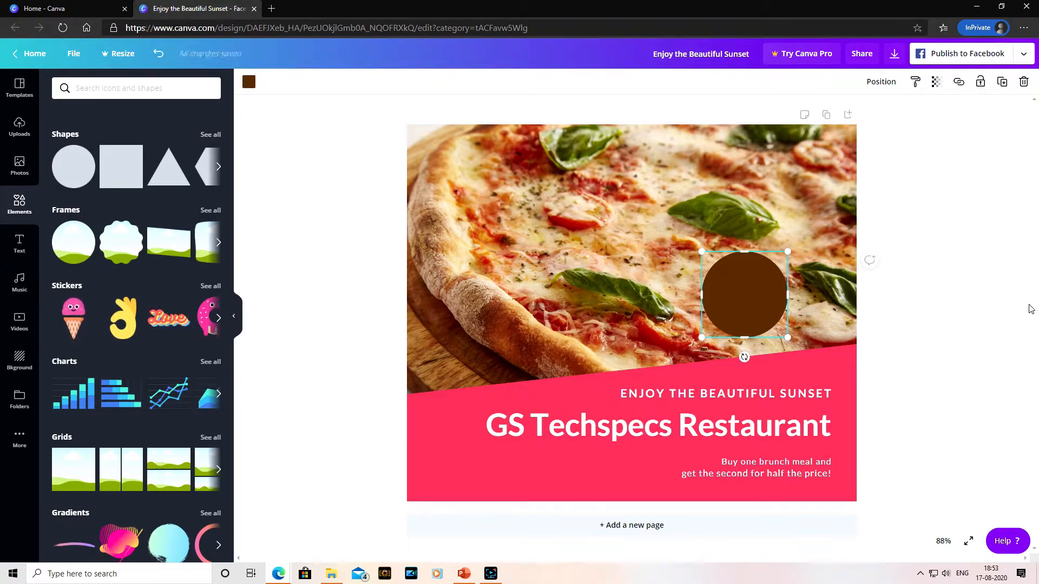
left_click(845, 360)
Set the circle's transparency to 82.
left_click(744, 294)
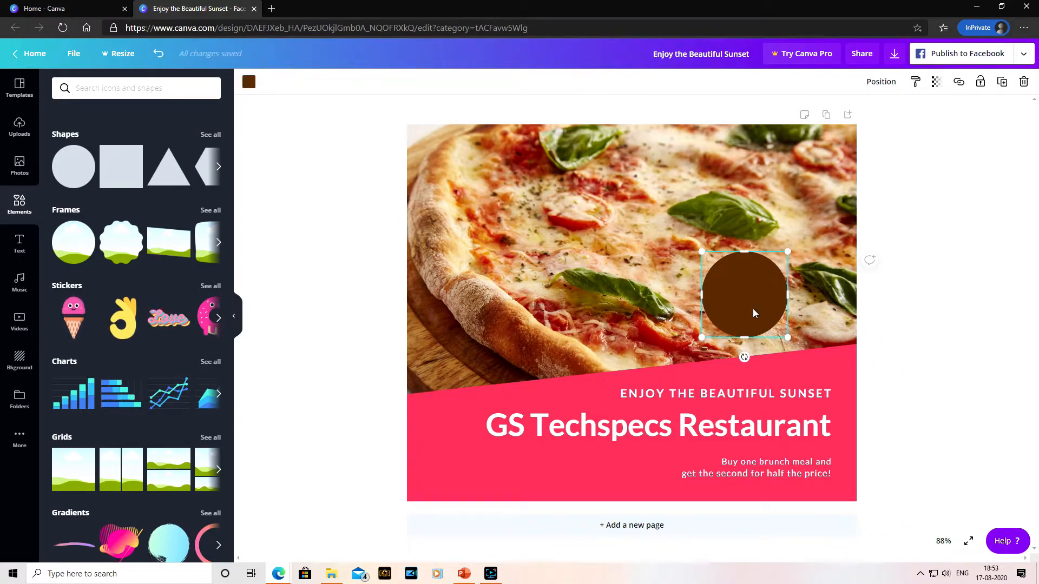
left_click(938, 87)
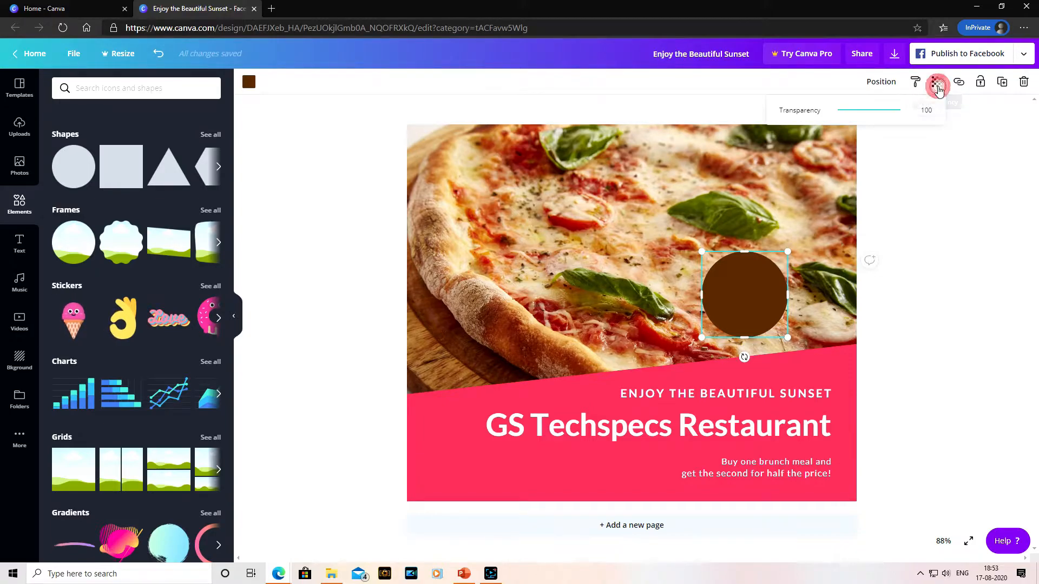
left_click_drag(899, 111, 894, 121)
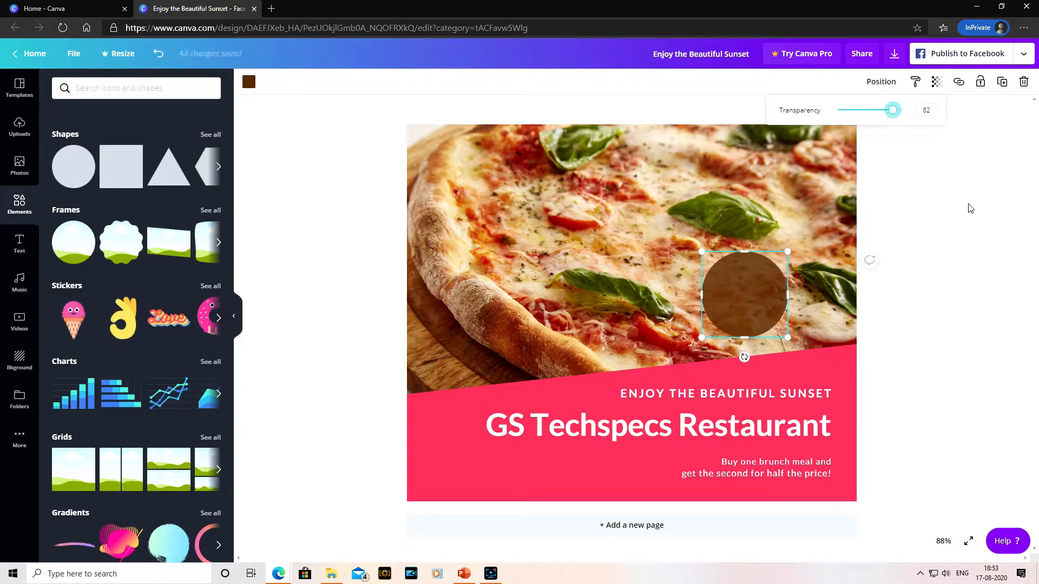
left_click(935, 207)
Recolor the circle with the custom dark green #1d6d22.
left_click(754, 302)
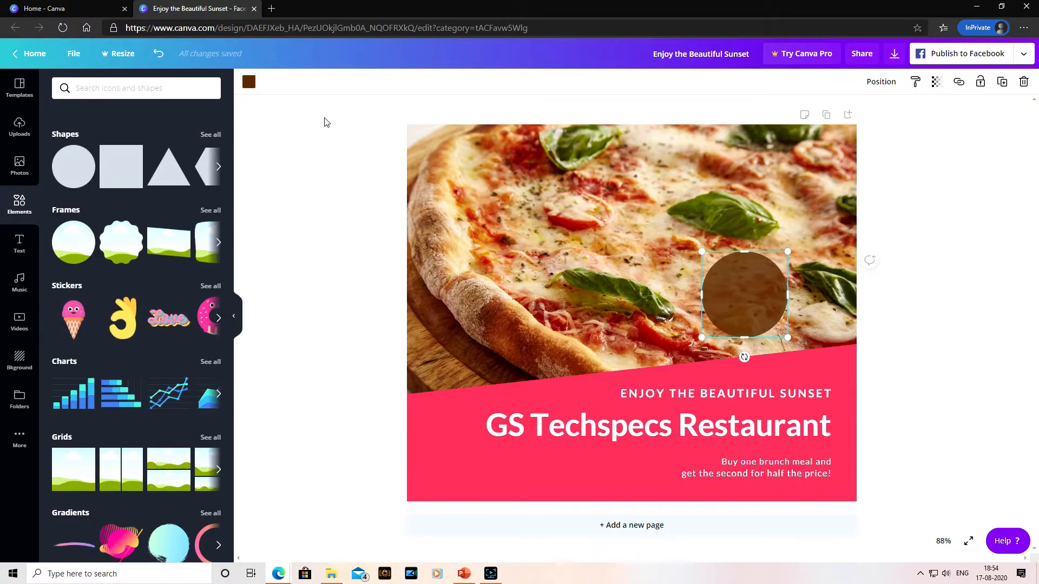
left_click(248, 84)
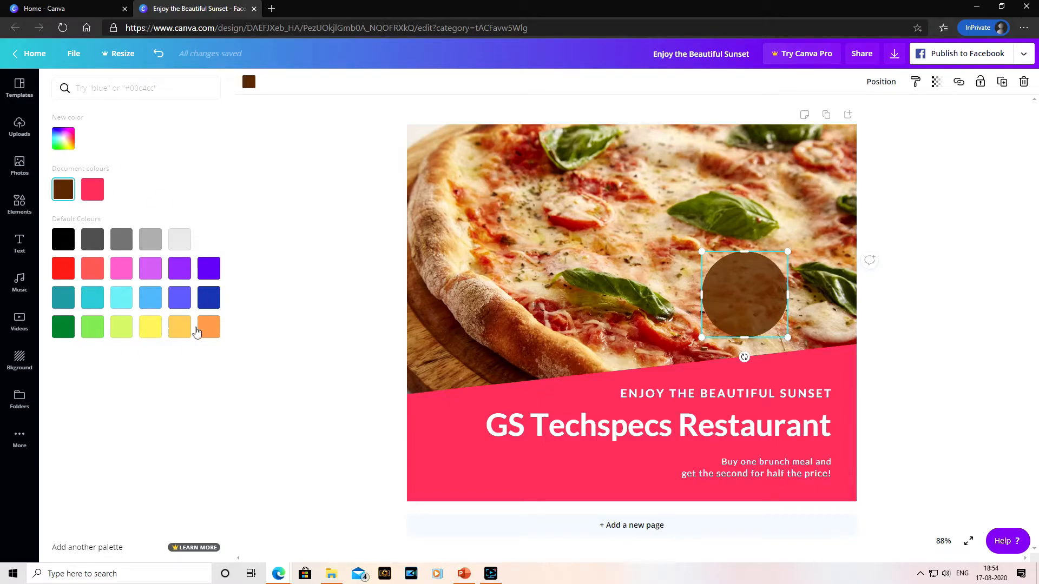
left_click(64, 150)
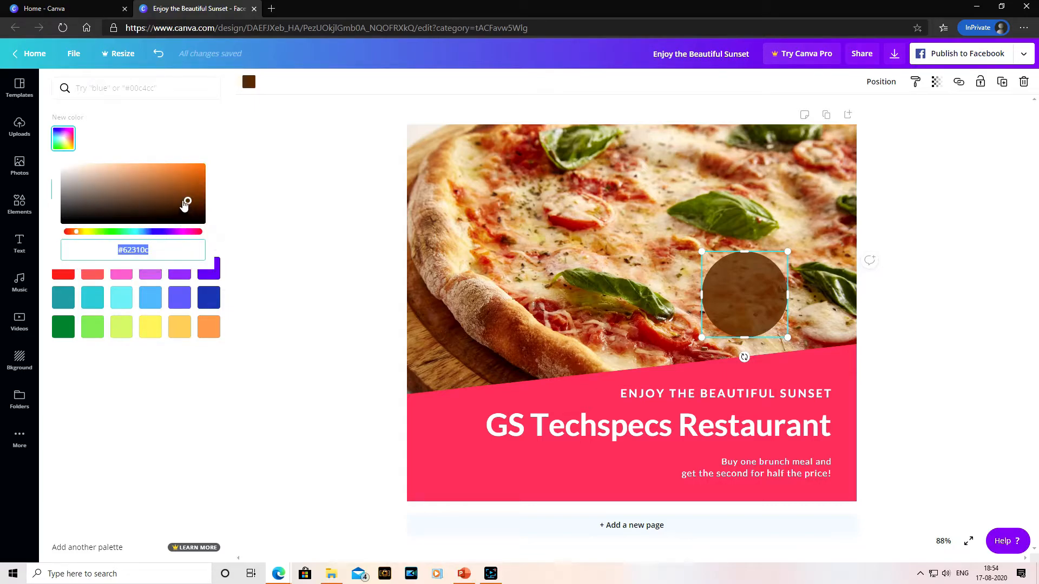
left_click(114, 234)
left_click_drag(187, 202, 168, 198)
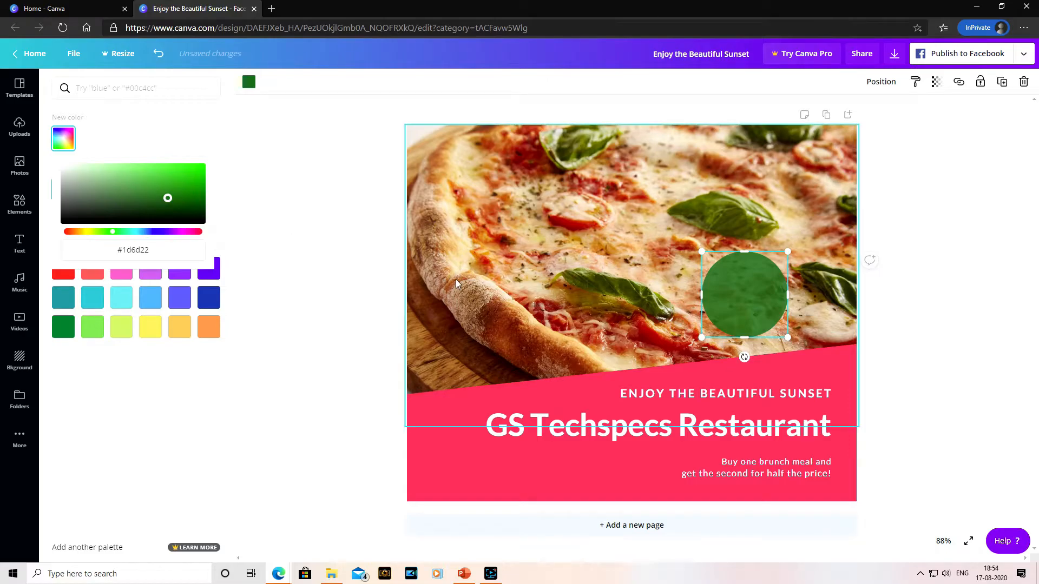
left_click_drag(122, 250, 127, 255)
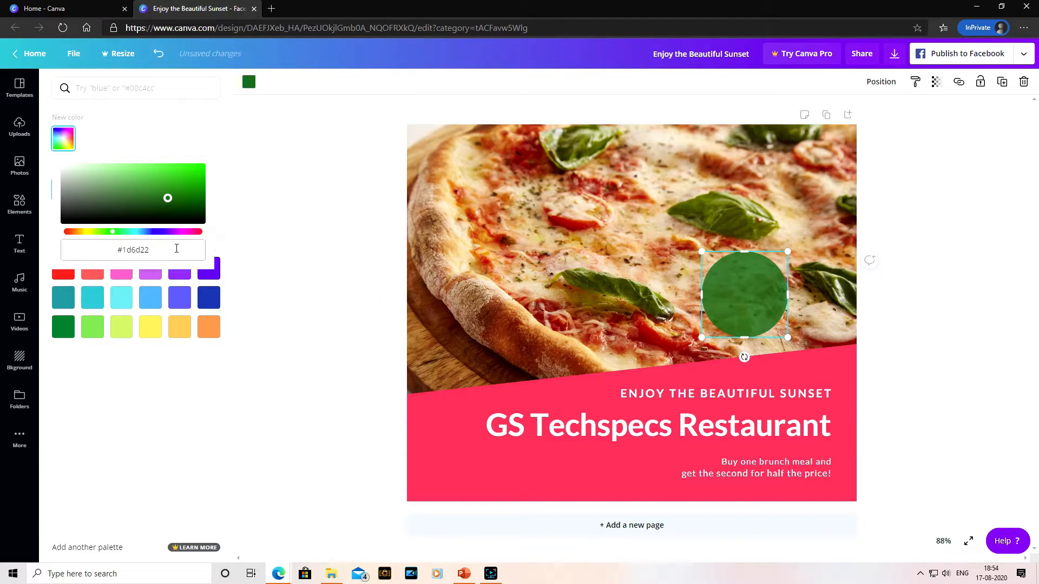
triple_click(136, 244)
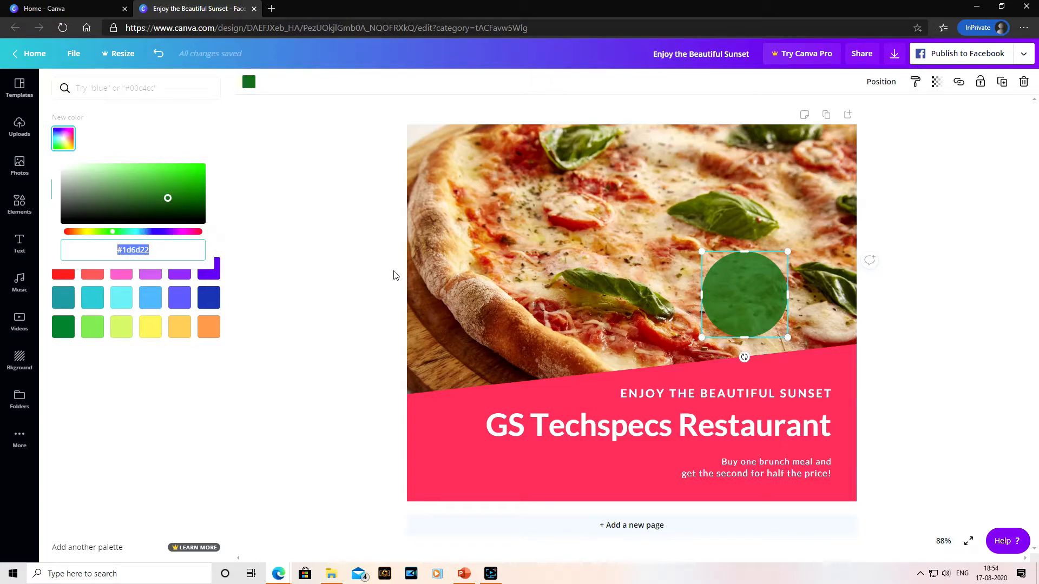
double_click(154, 250)
left_click(944, 283)
left_click(747, 301)
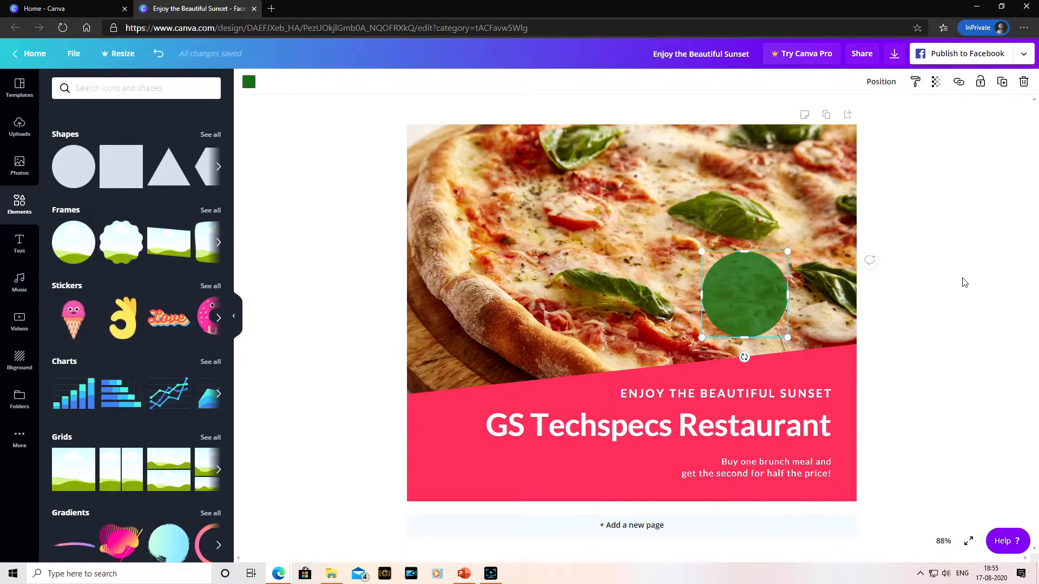
Browse the font combinations in the text library for styles that could suit the post.
left_click(28, 246)
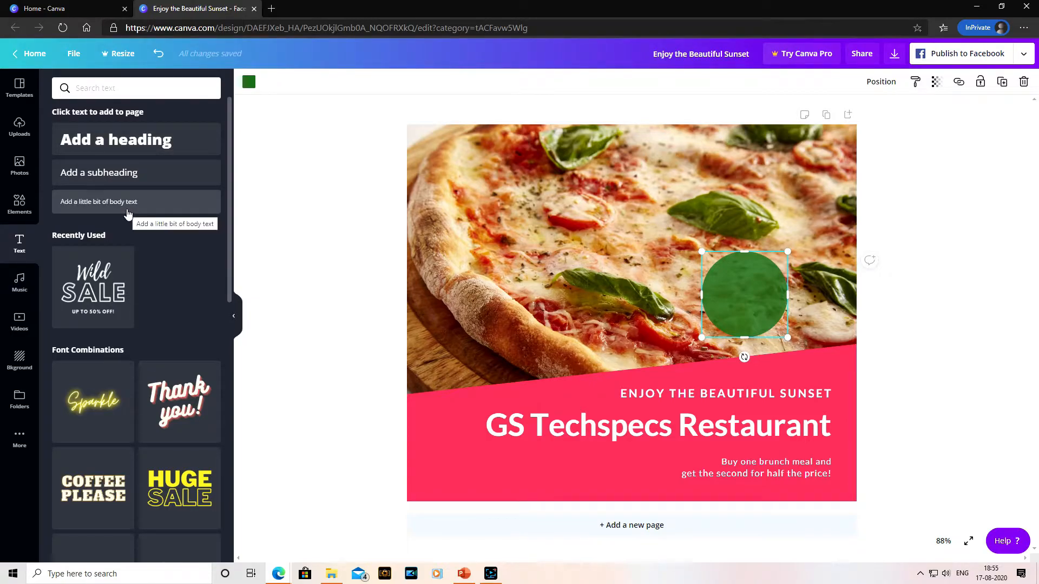
scroll(128, 294, "down", 3)
scroll(129, 301, "down", 2)
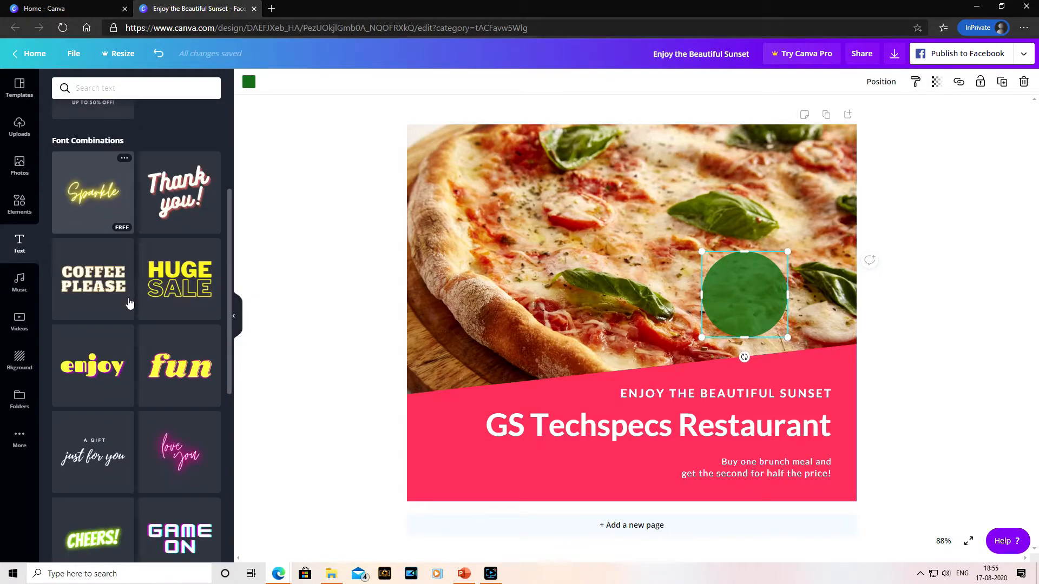
scroll(148, 265, "down", 4)
scroll(151, 264, "down", 5)
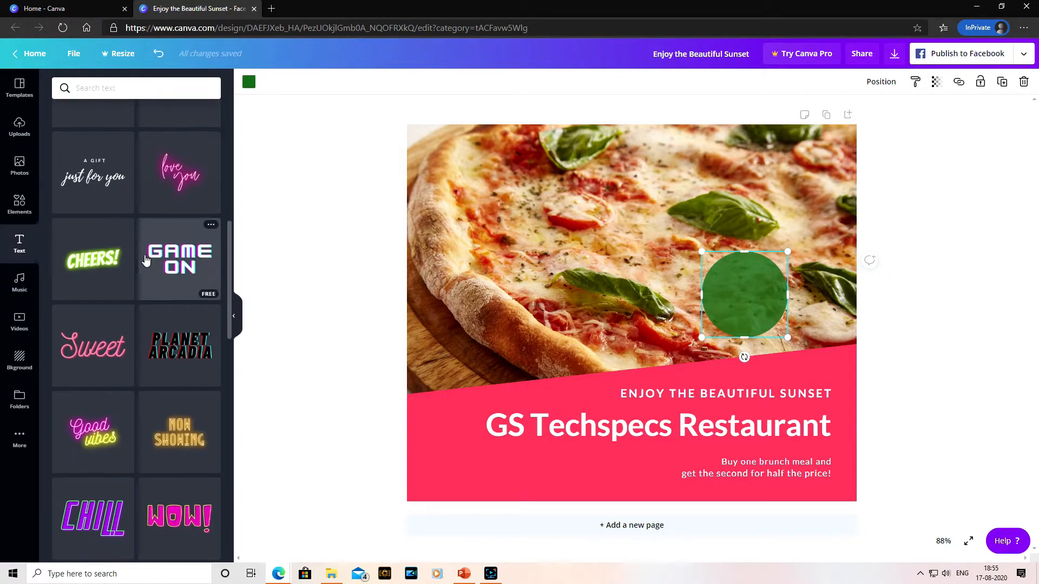
scroll(151, 268, "down", 2)
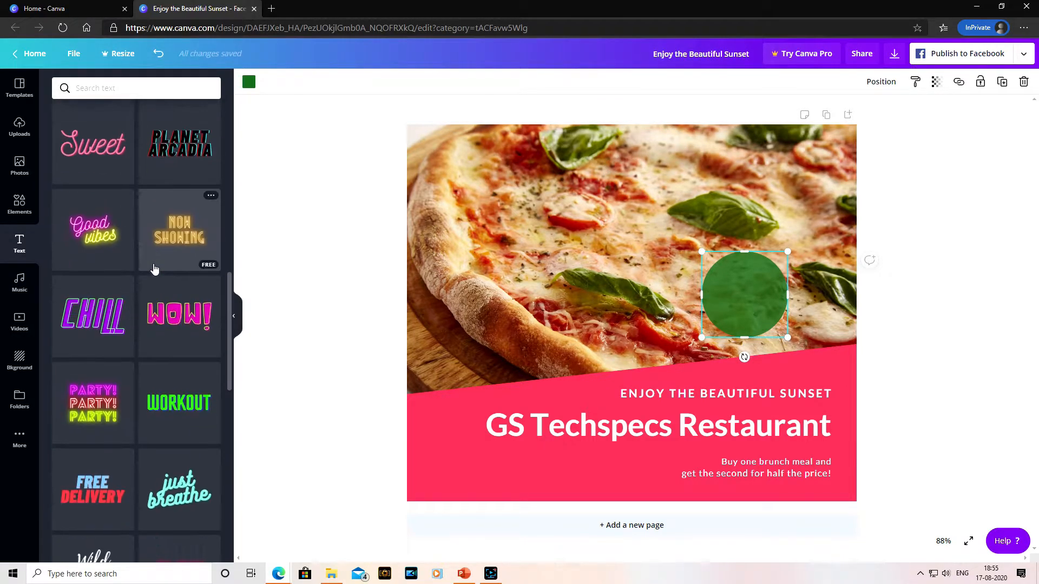
scroll(171, 298, "up", 1)
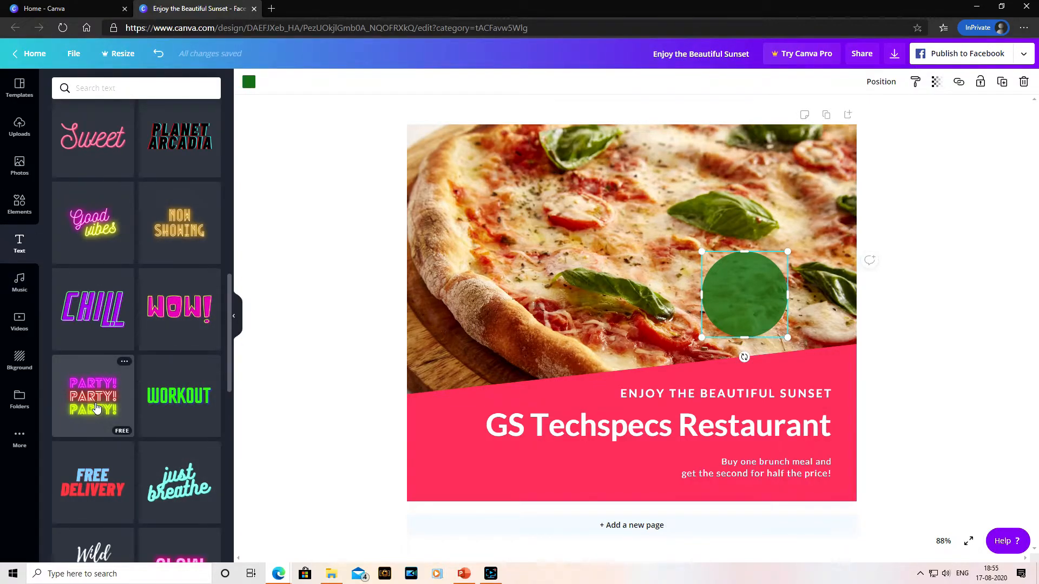
scroll(95, 409, "up", 12)
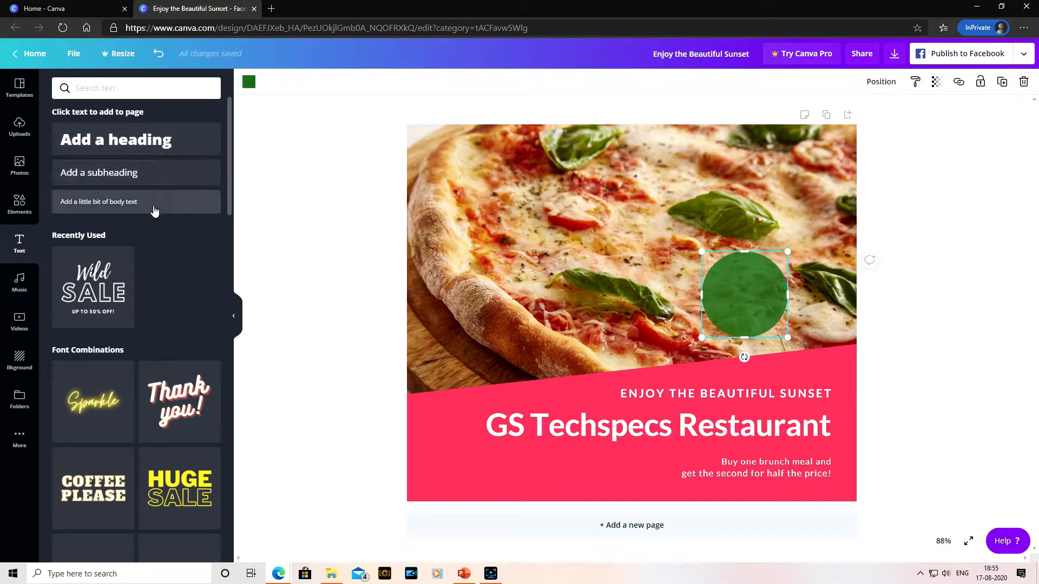
Add a heading to the page with the text "30%".
left_click(137, 145)
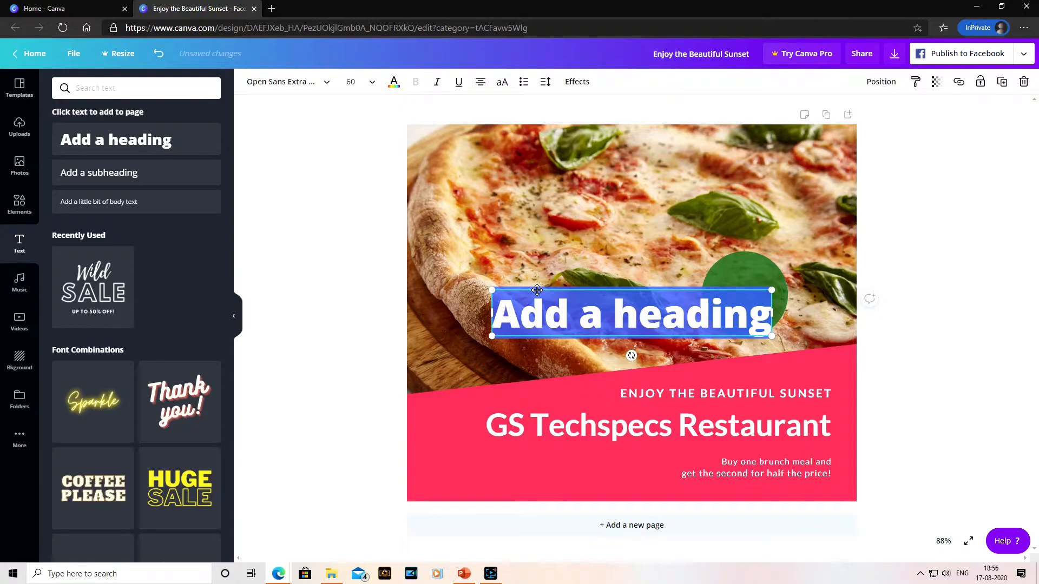
type("30")
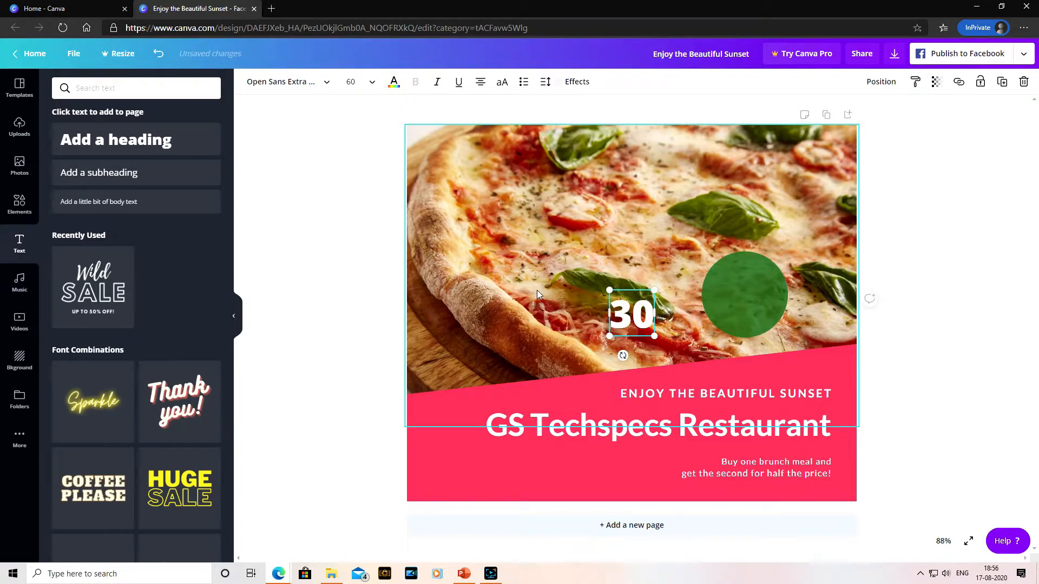
type("%")
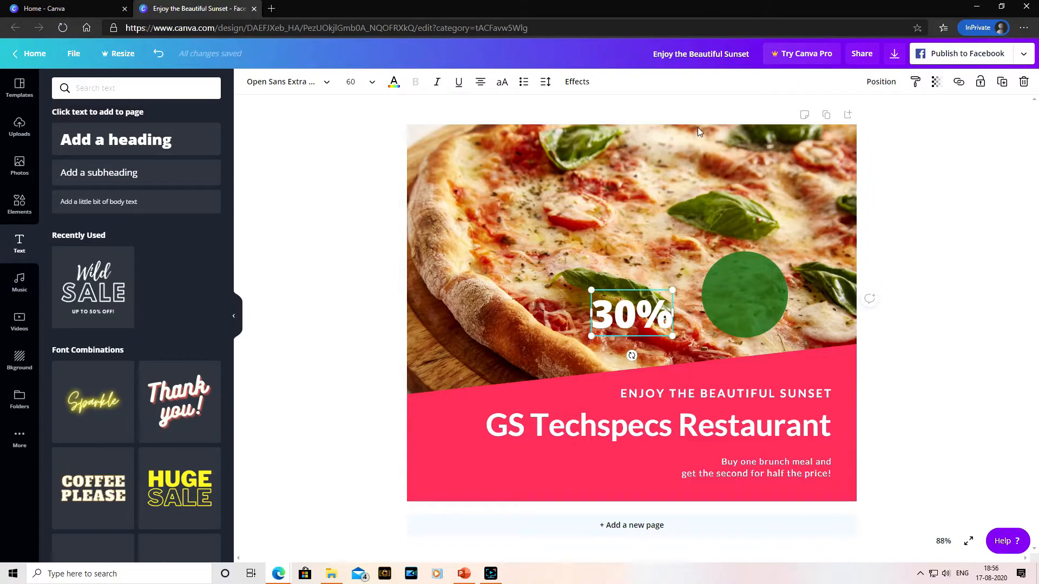
Try shrinking the "30%" heading, undo it, and move the text onto the green circle.
left_click_drag(673, 337, 632, 313)
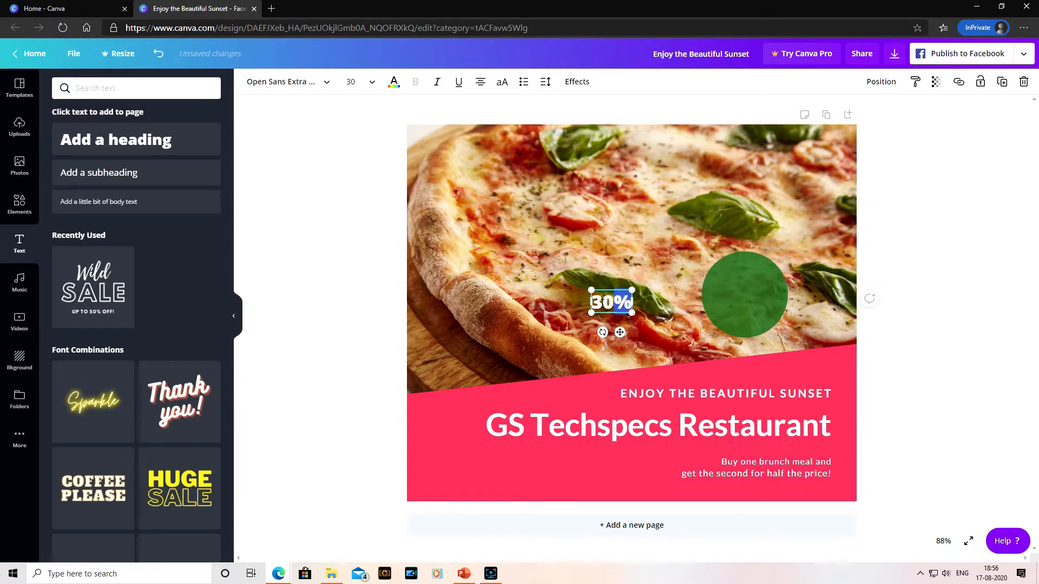
key("ctrl+z")
left_click_drag(642, 338, 757, 312)
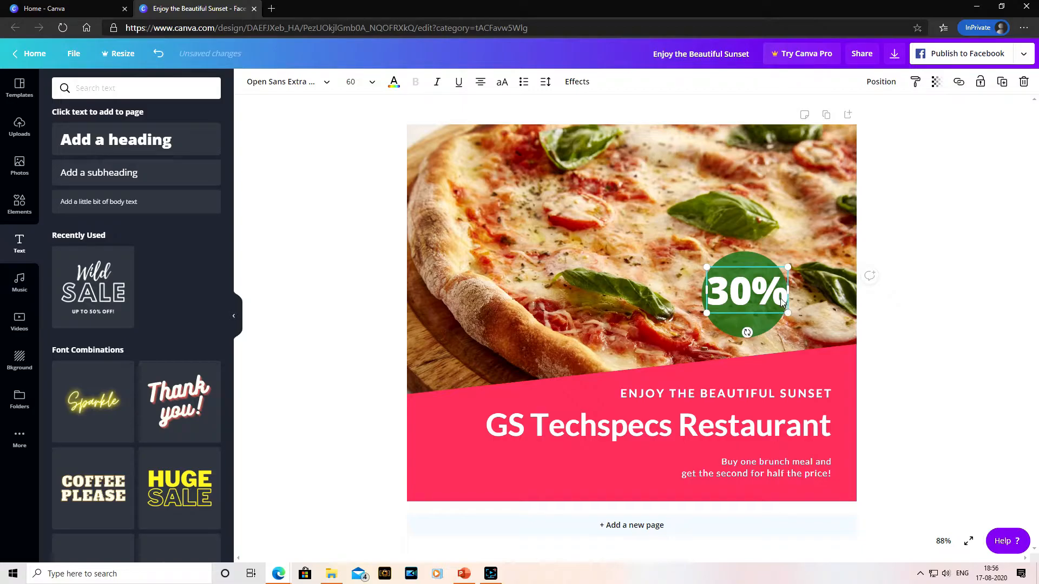
Add a second line reading "OFF" below the "30%" heading.
key("Return")
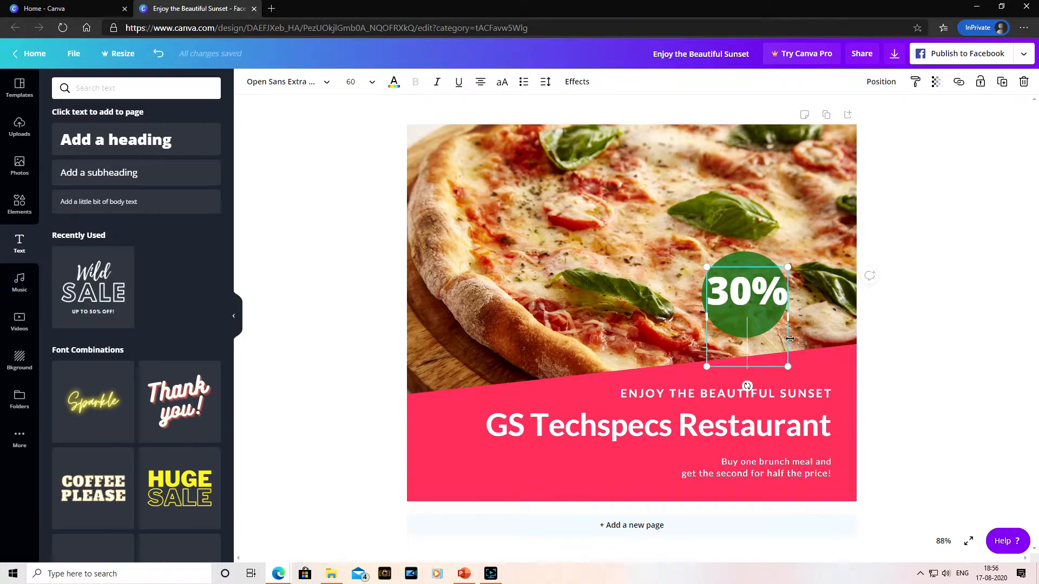
key("Caps_Lock")
type("OFF")
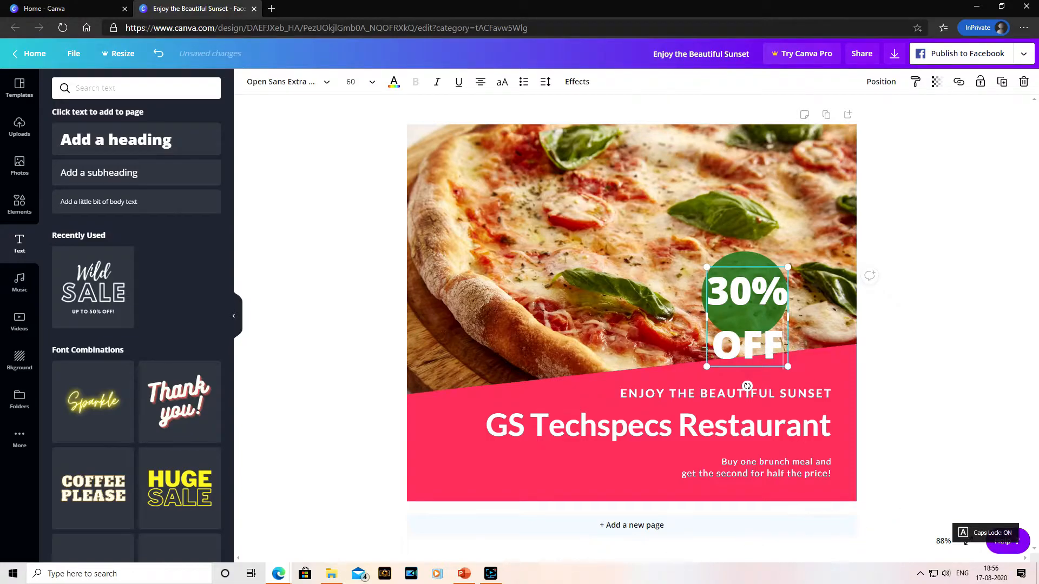
Shrink the "30% OFF" text to a font size of about 34.7 and center it on the green circle.
left_click_drag(788, 366, 743, 267)
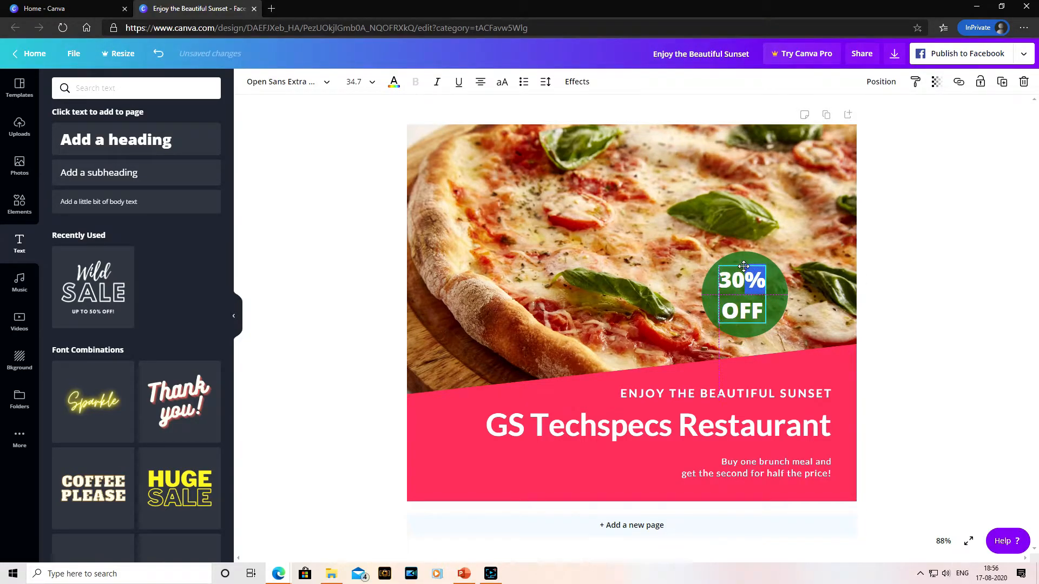
left_click_drag(744, 266, 746, 266)
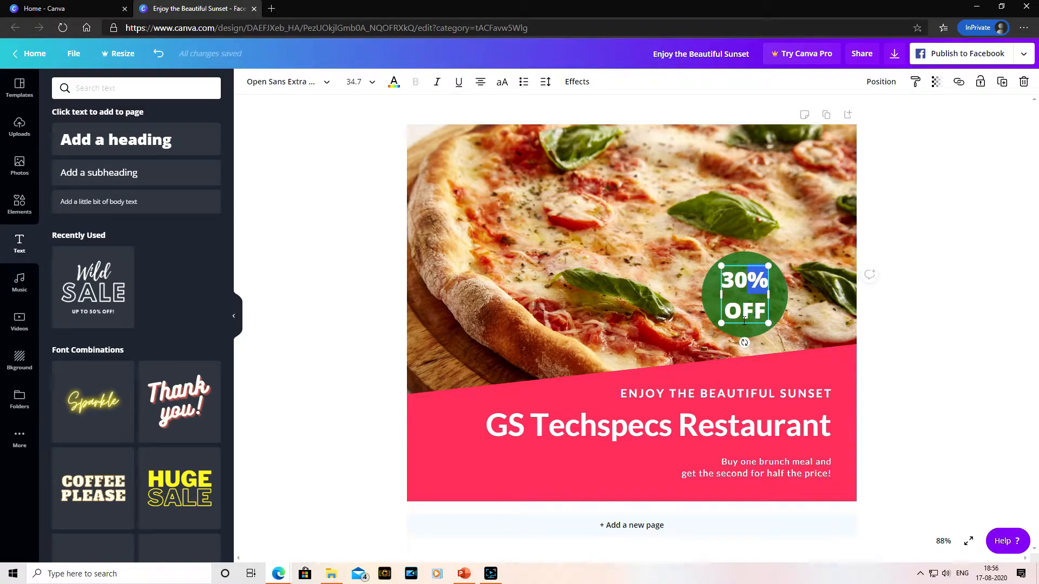
left_click(914, 293)
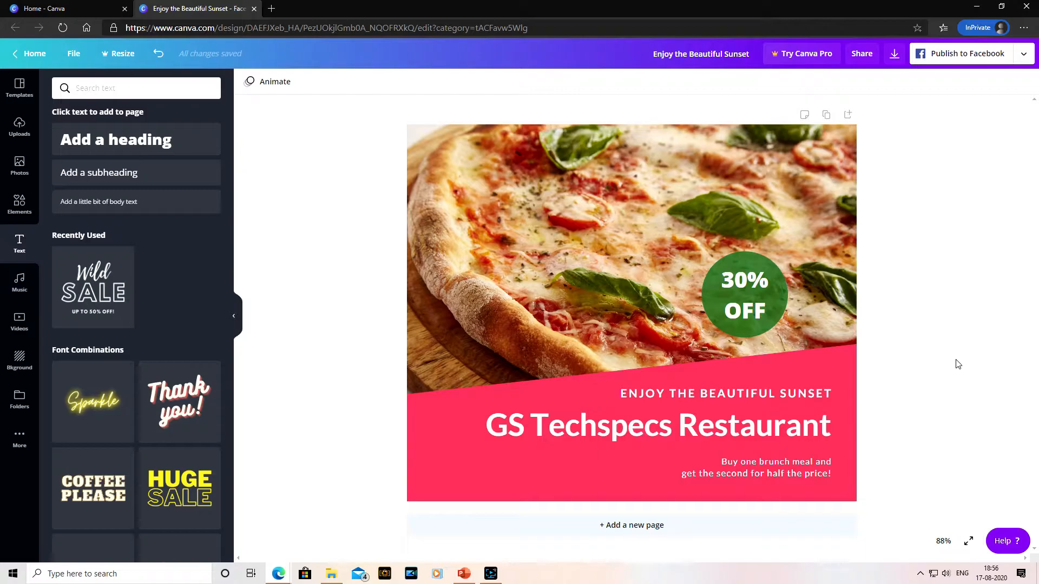
Move the green circle together with its "30% OFF" text to the upper-right corner of the pizza photo.
left_click(752, 267)
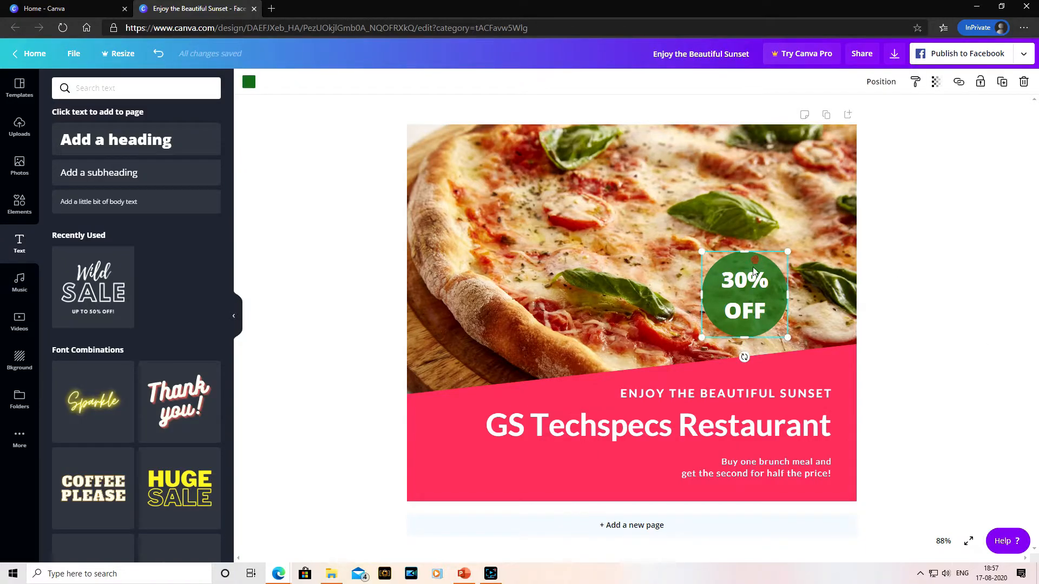
left_click(745, 302, "shift")
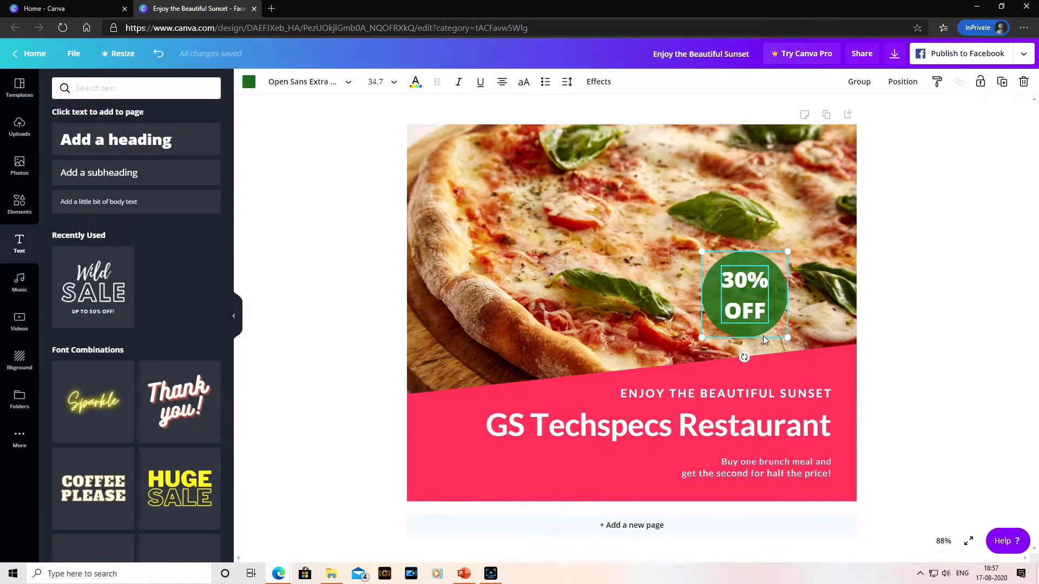
left_click_drag(764, 340, 814, 224)
left_click(997, 321)
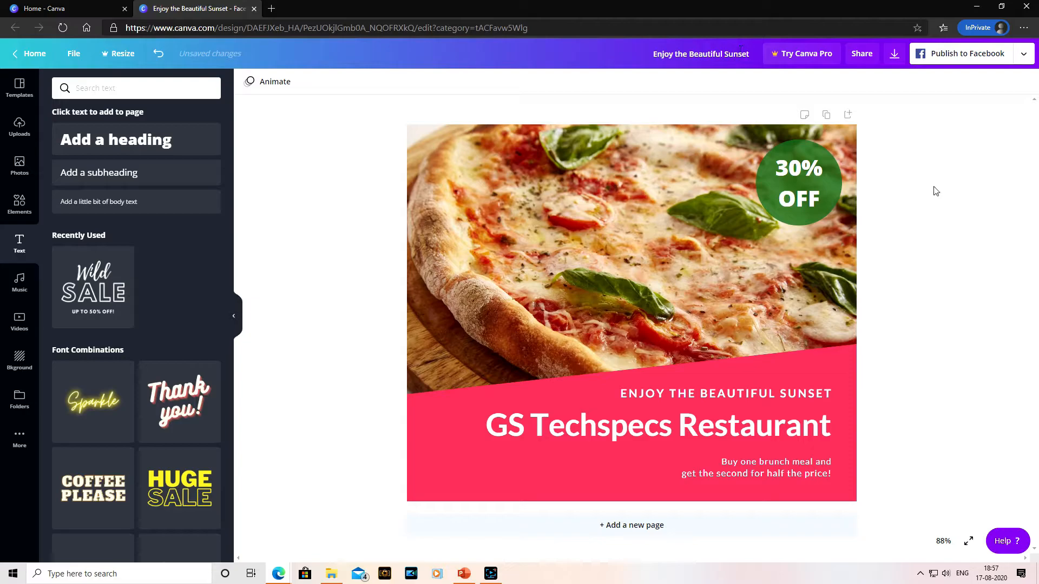
Change the "30% OFF" font to Adumu Regular and widen the text box so "30%" fits on one line.
left_click(803, 177)
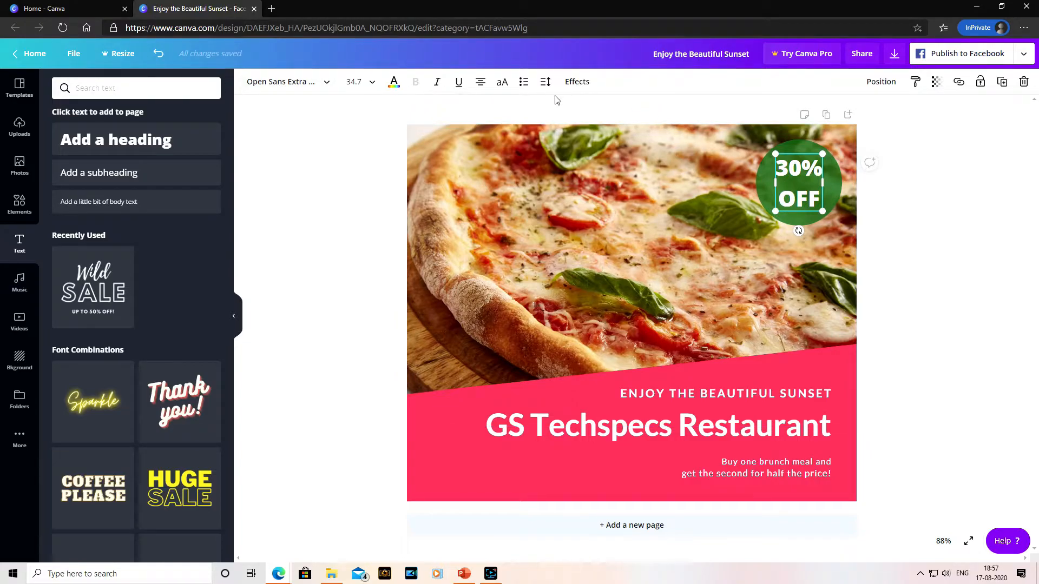
left_click(325, 83)
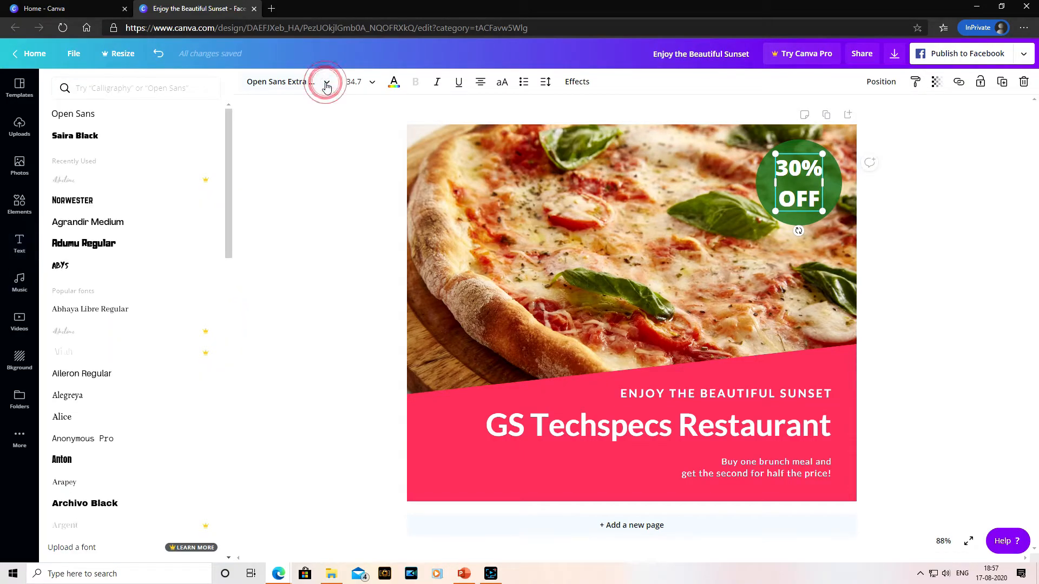
mouse_move(228, 161)
left_mouse_down()
mouse_move(251, 247)
mouse_move(236, 176)
left_mouse_up()
left_click(86, 223)
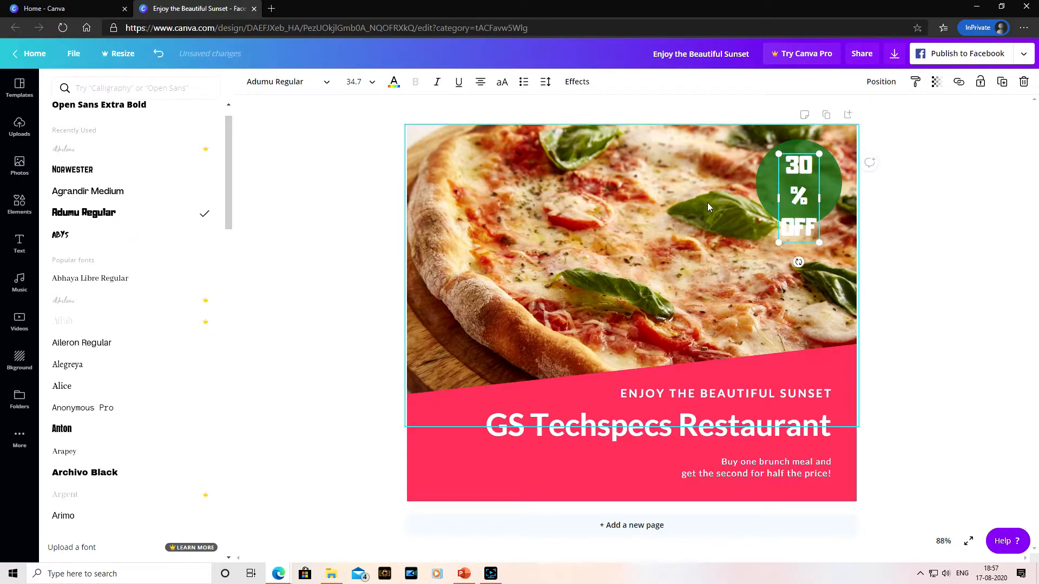
left_click_drag(777, 195, 826, 184)
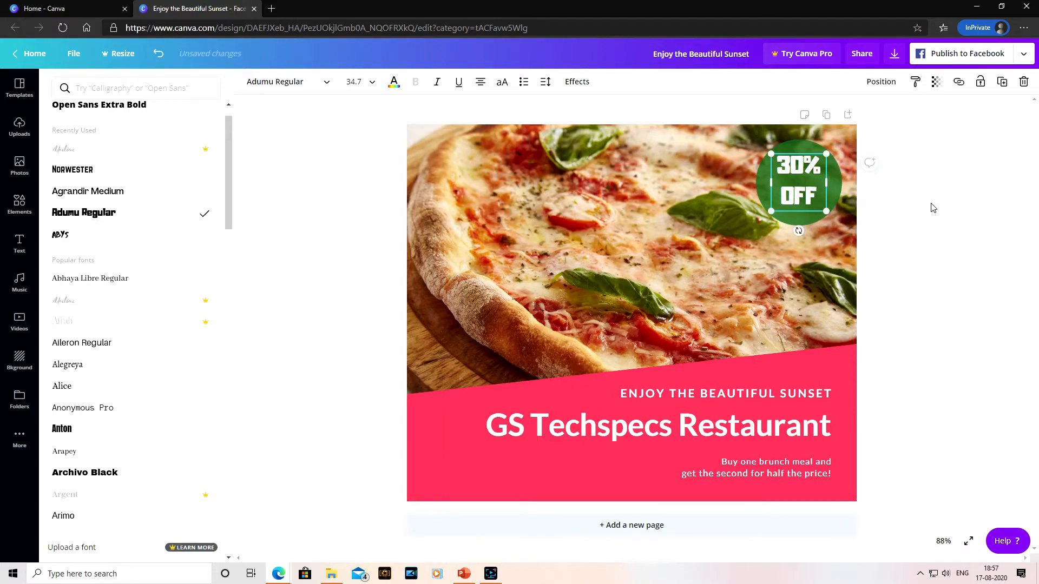
left_click(931, 202)
Examine the font sizes and text colours available for the "30% OFF" text.
left_click(730, 260)
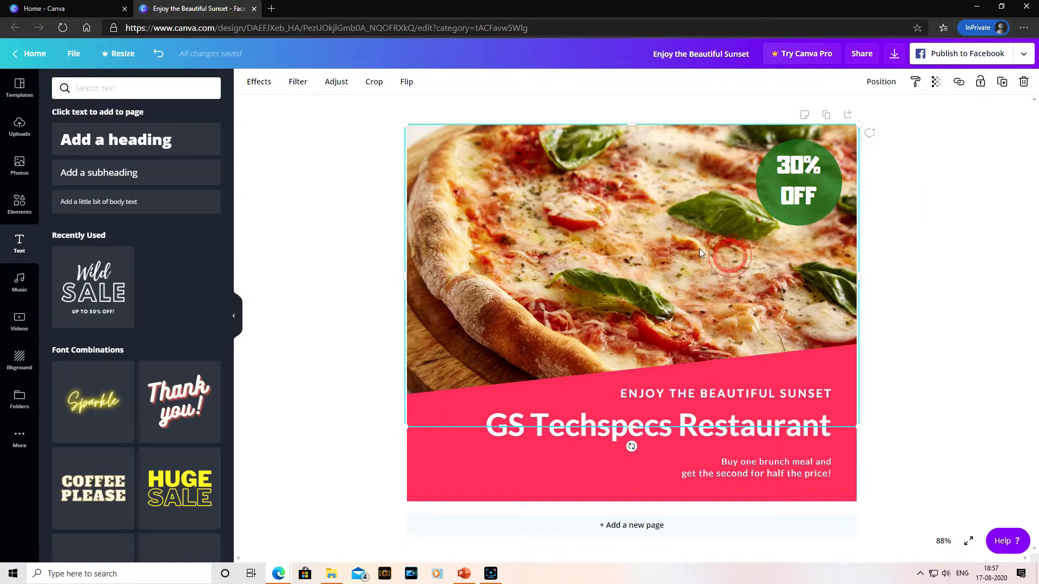
left_click(812, 181)
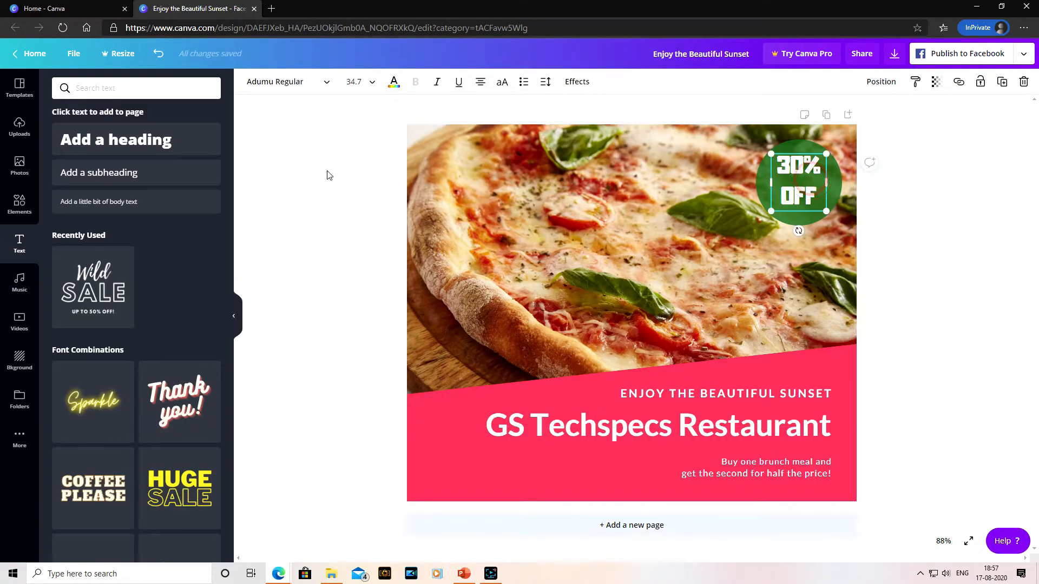
left_click(373, 83)
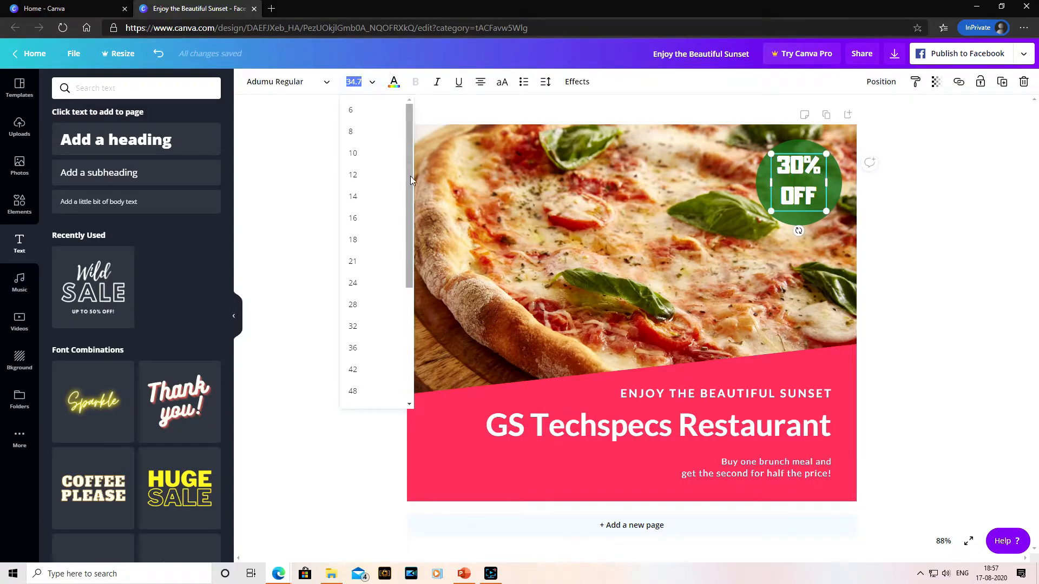
left_click(289, 226)
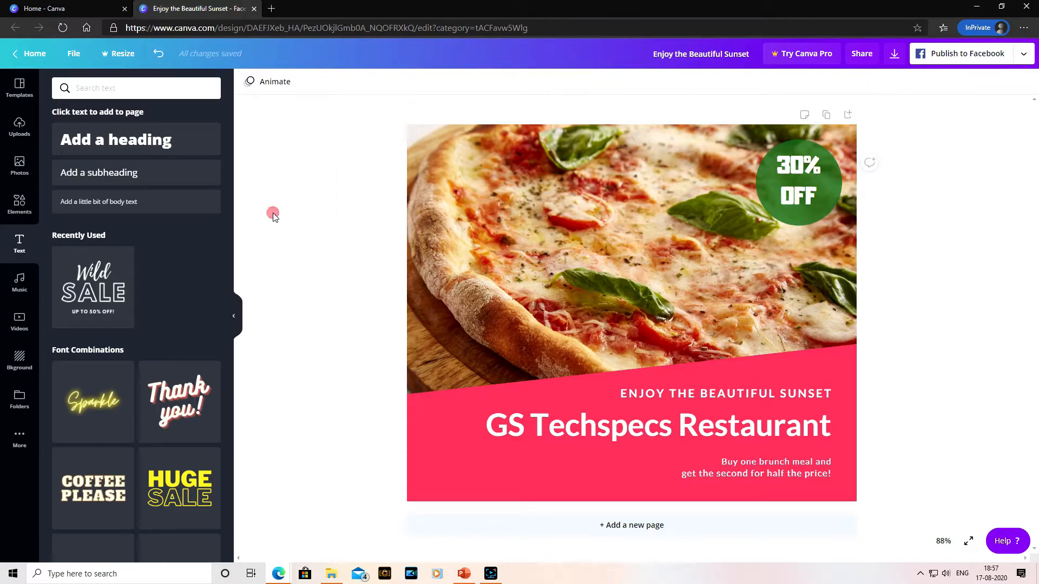
left_click(778, 177)
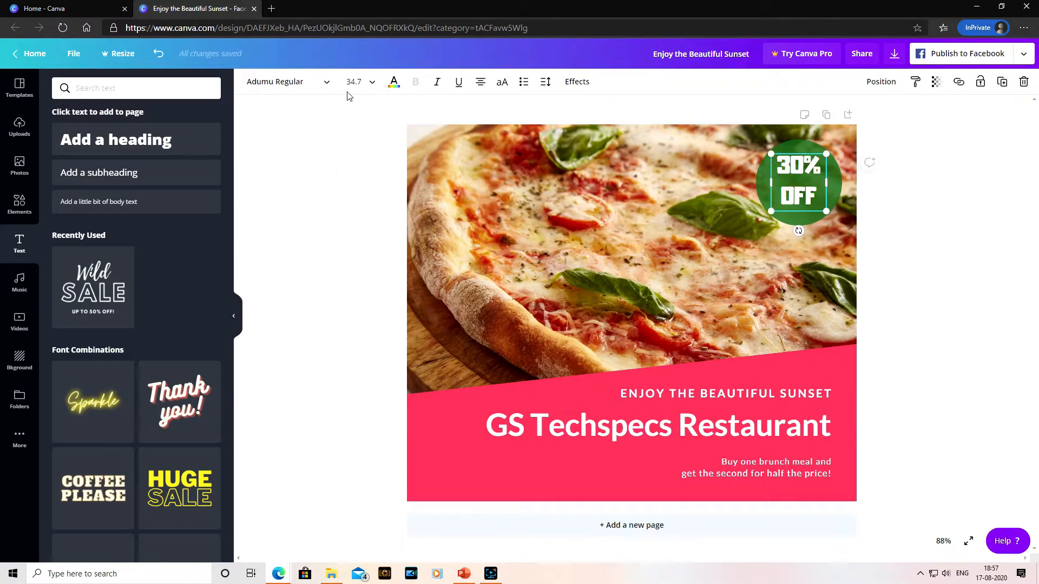
left_click(394, 83)
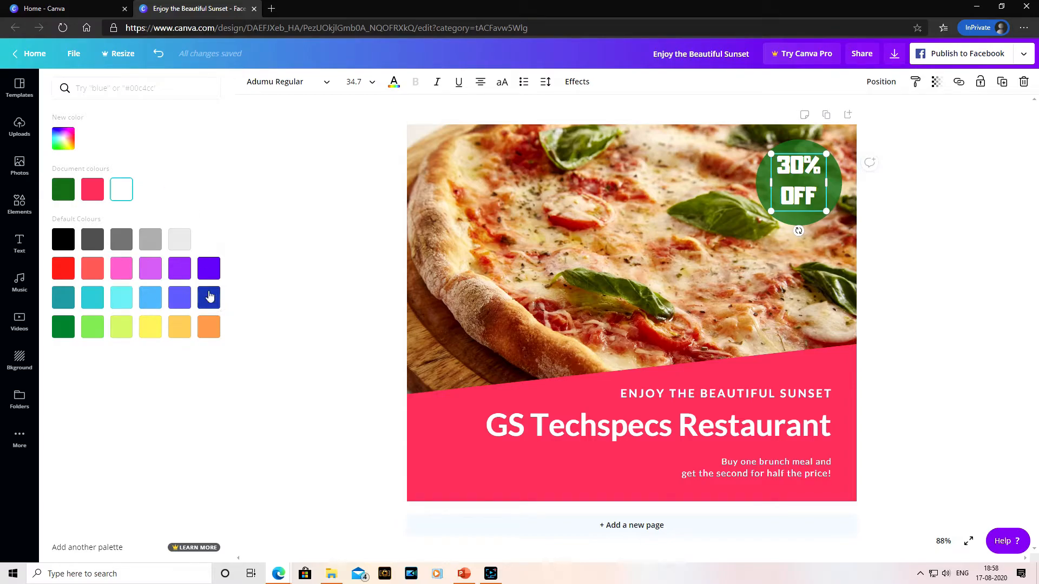
left_click(894, 240)
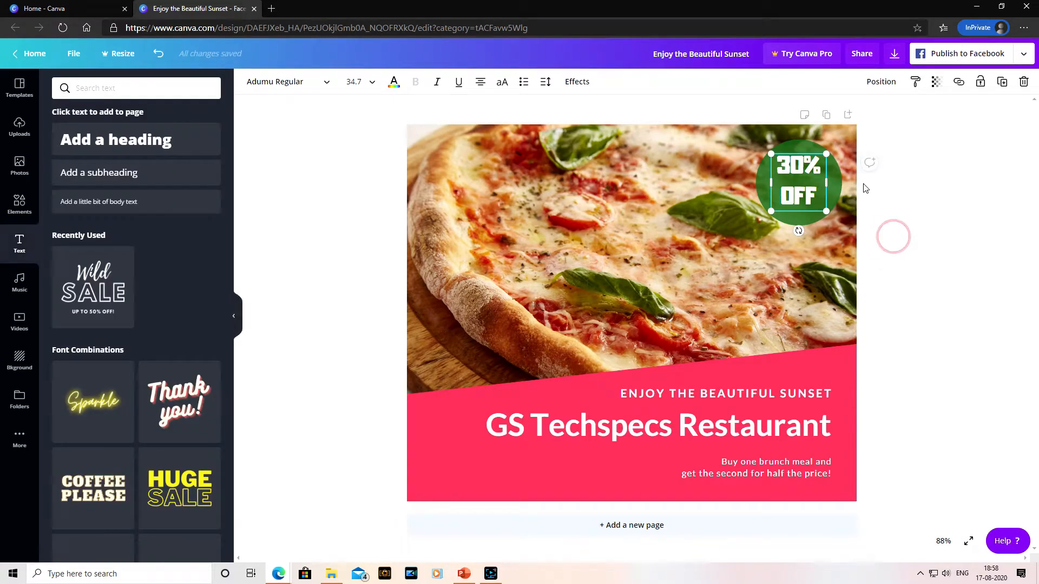
Try italic formatting on the "30% OFF" text and remove it again.
key("ctrl+z")
left_click(436, 82)
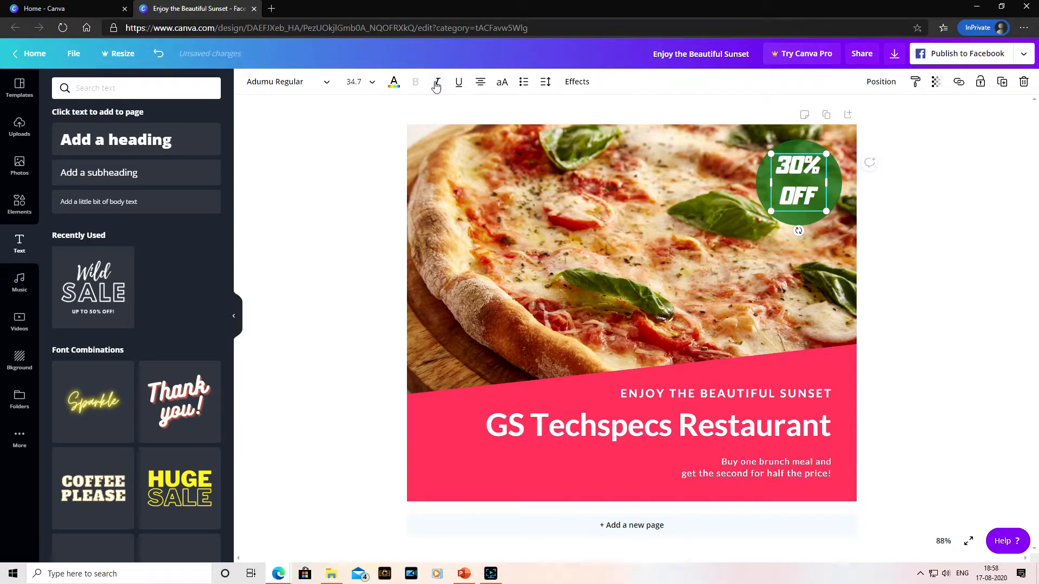
left_click(436, 82)
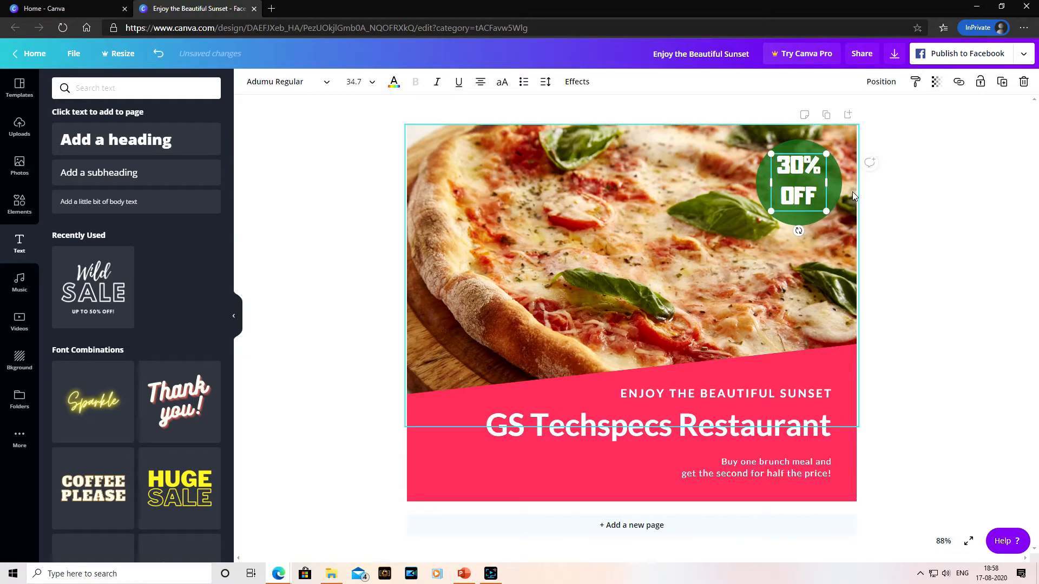
Try left and right alignment on the "30% OFF" text and return it to centered.
left_click(483, 91)
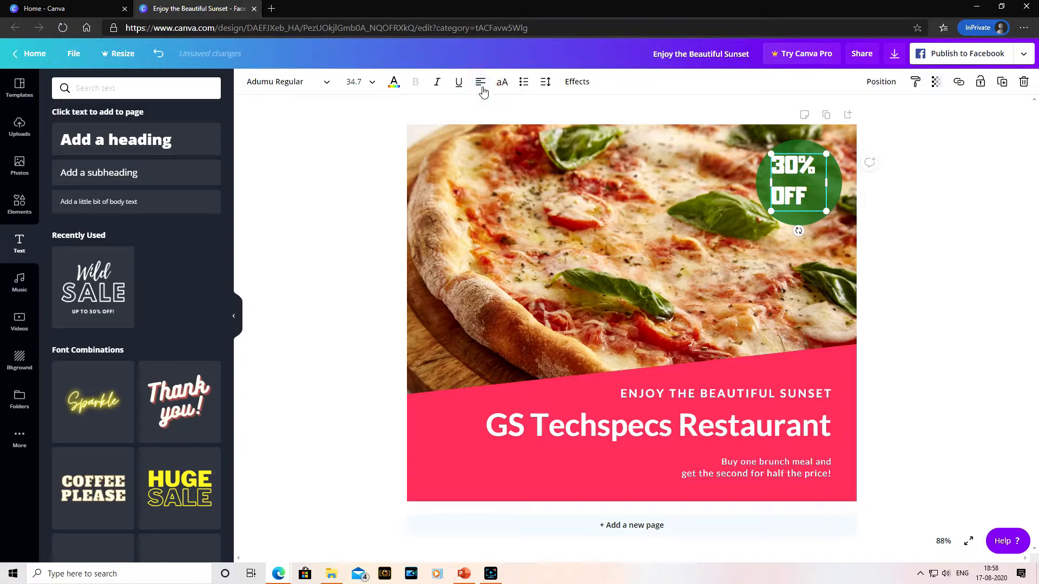
left_click(483, 91)
left_click(483, 91)
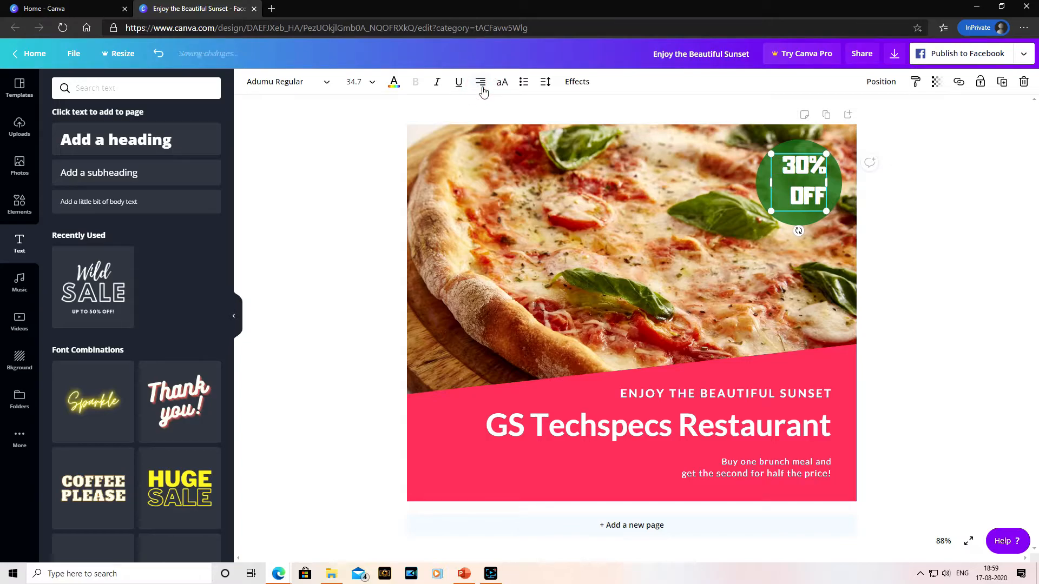
left_click(483, 91)
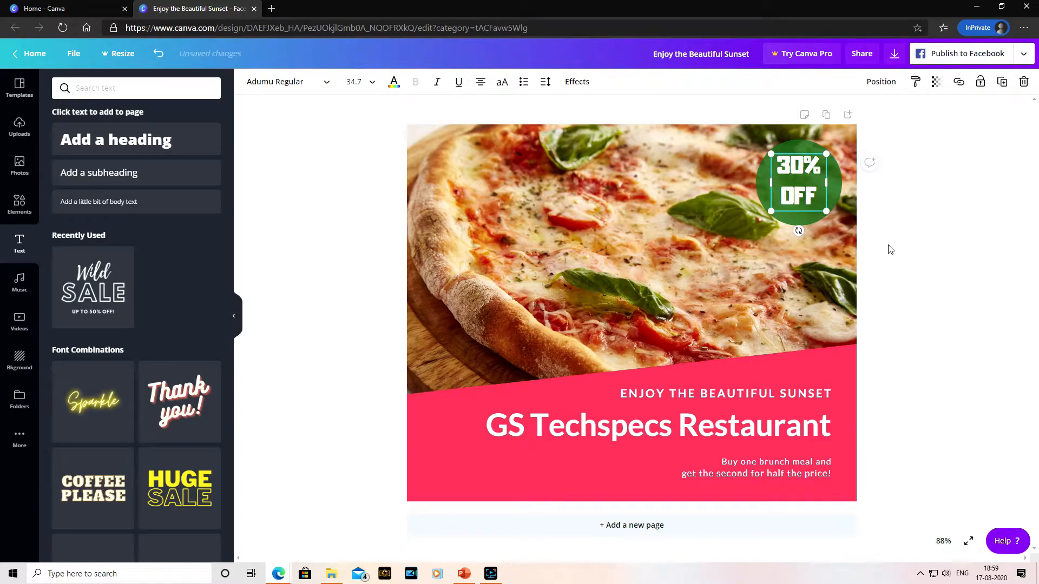
Try toggling the uppercase setting on the "30% OFF" text.
left_click(503, 84)
left_click(503, 84)
left_click(502, 87)
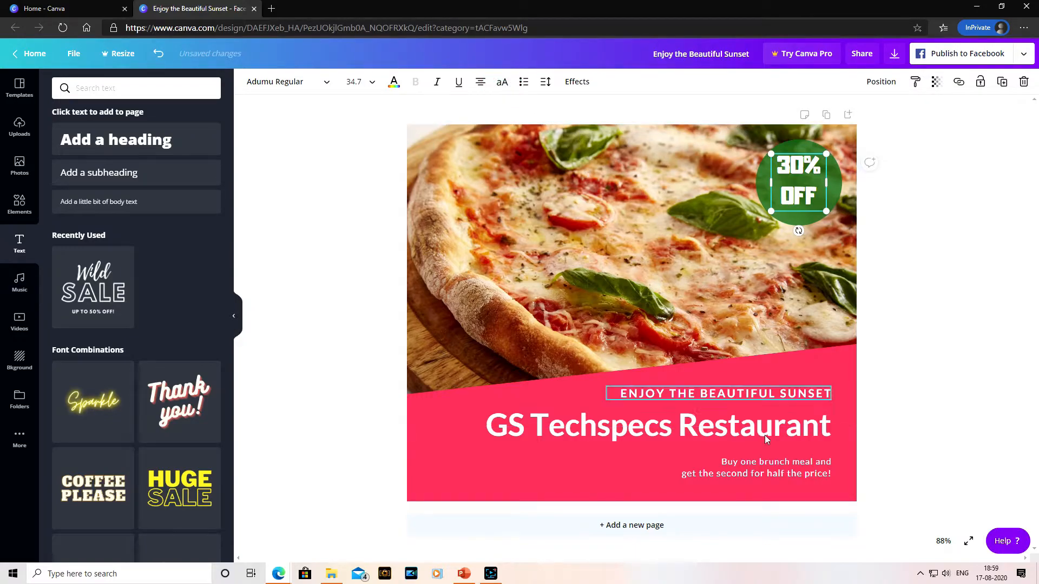
Set the brunch meal offer text below the restaurant name to uppercase.
left_click(728, 462)
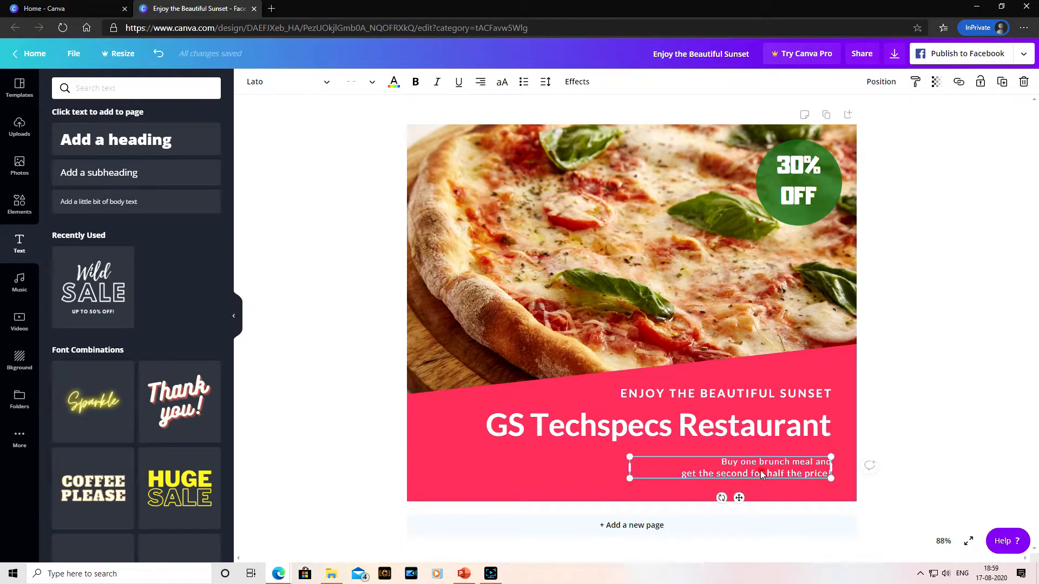
left_click(502, 83)
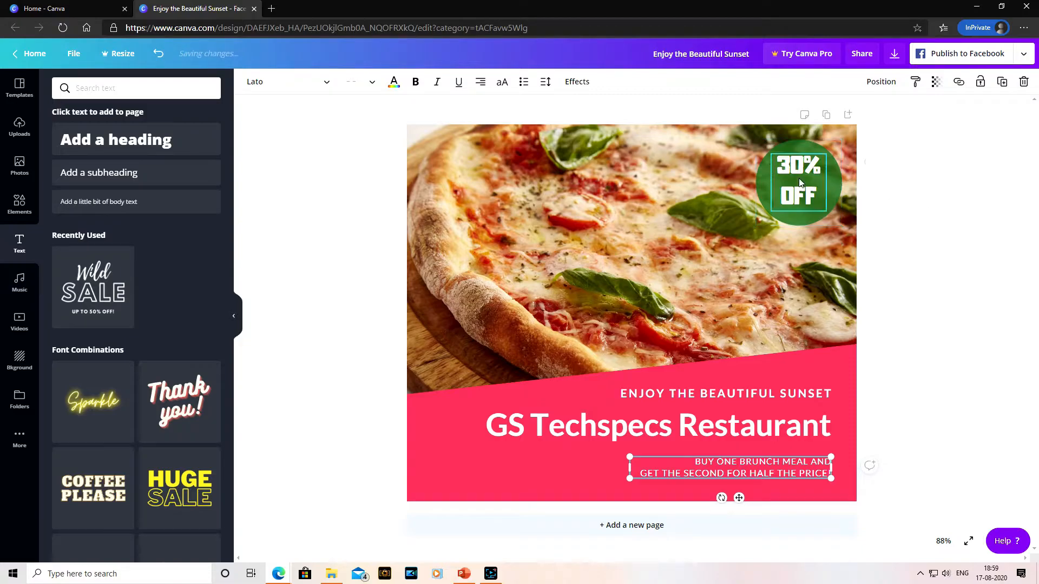
left_click(814, 197)
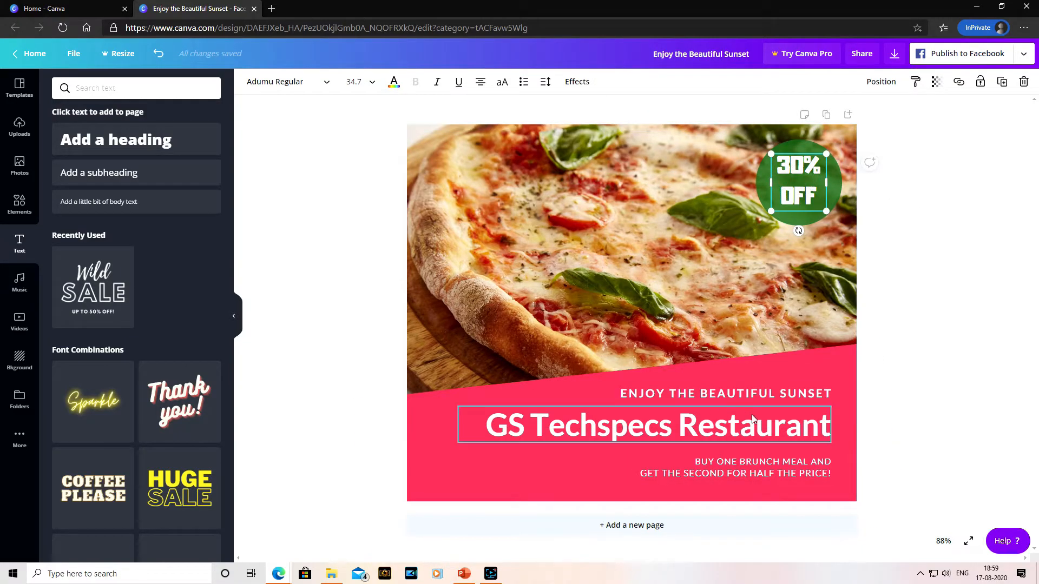
Try formatting the brunch meal offer text as a bulleted list and undo it.
left_click(743, 468)
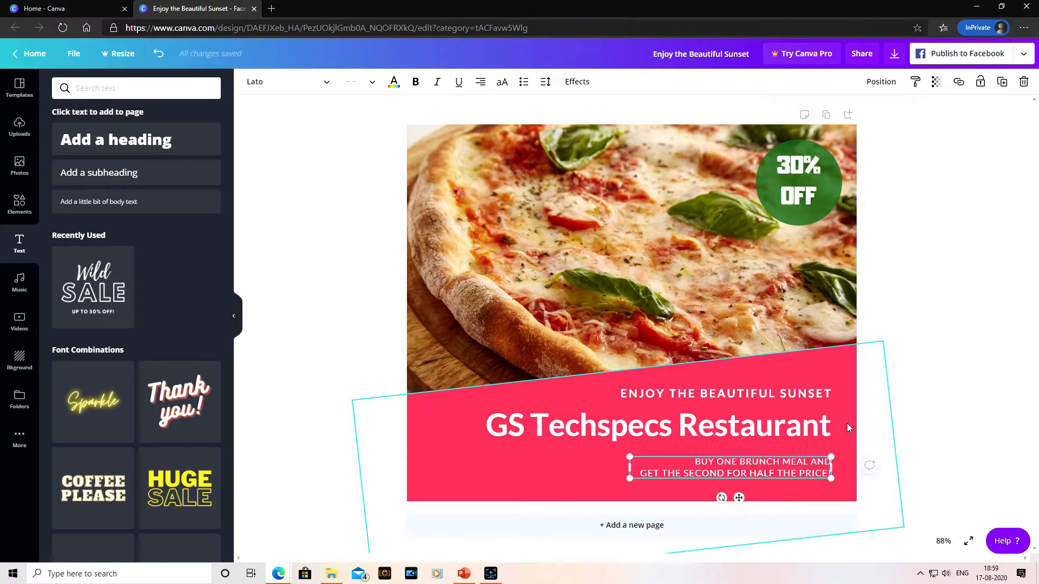
left_click(524, 83)
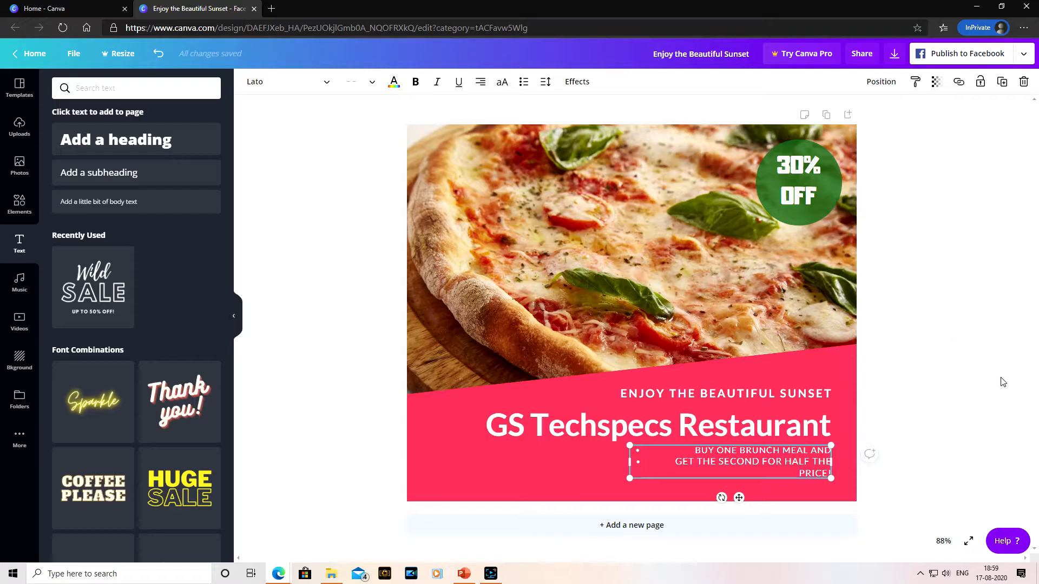
key("ctrl+z")
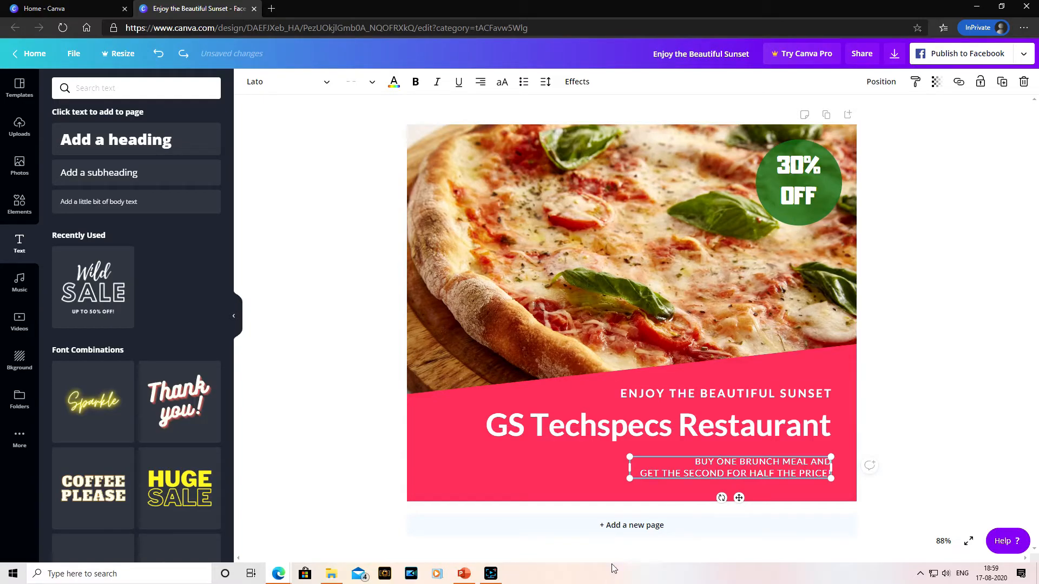
Try the Splice and Neon text effects on the "30% OFF" text, and apply Glitch instead.
left_click(816, 208)
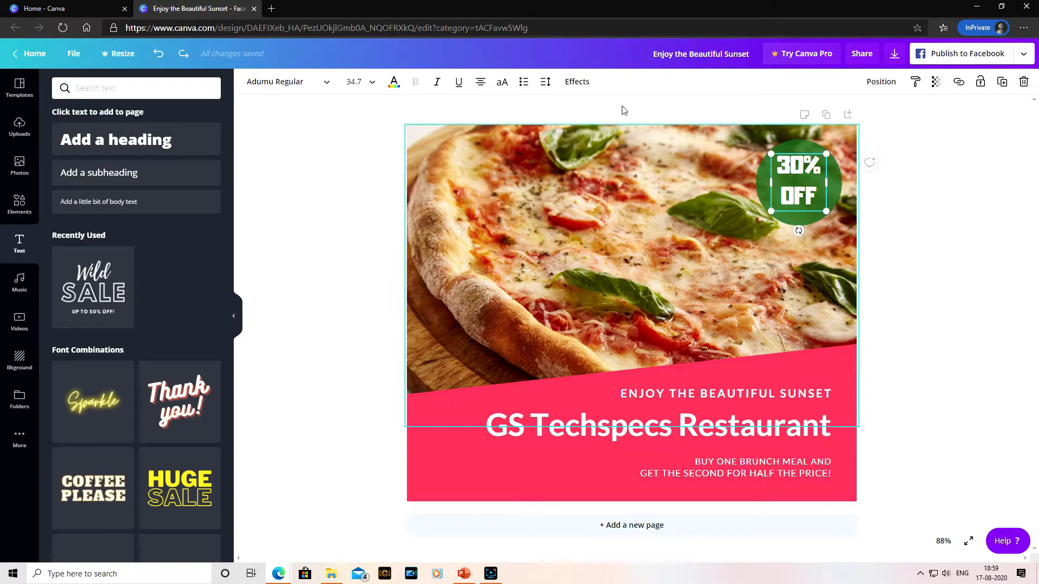
left_click(578, 82)
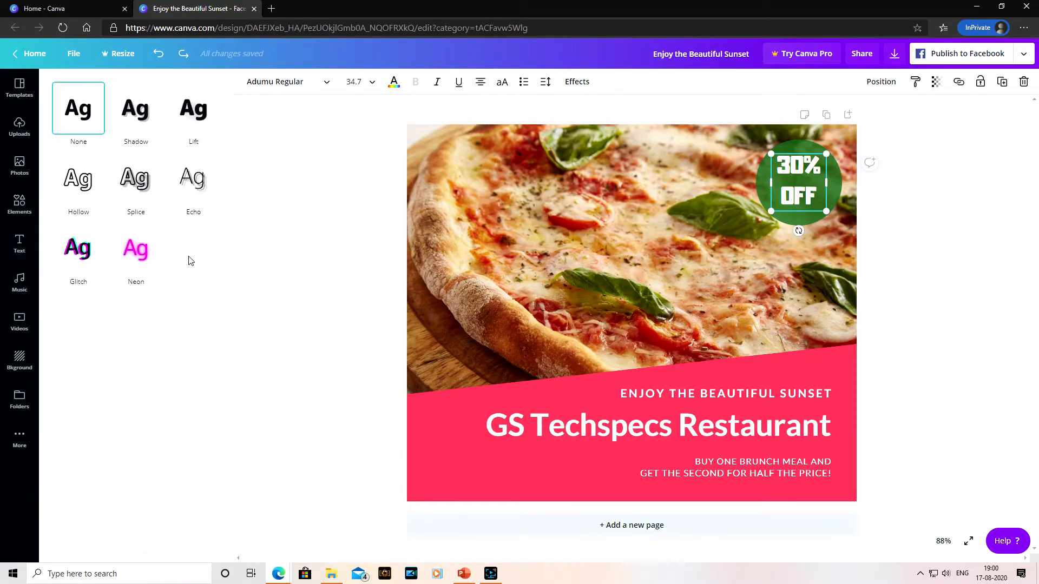
left_click(135, 192)
left_click(145, 377)
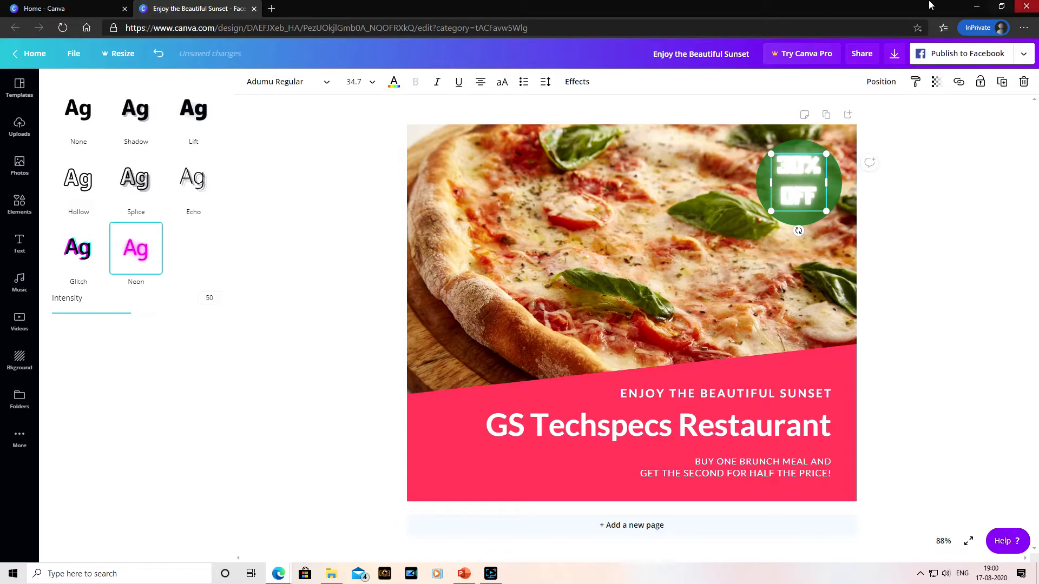
left_click(83, 248)
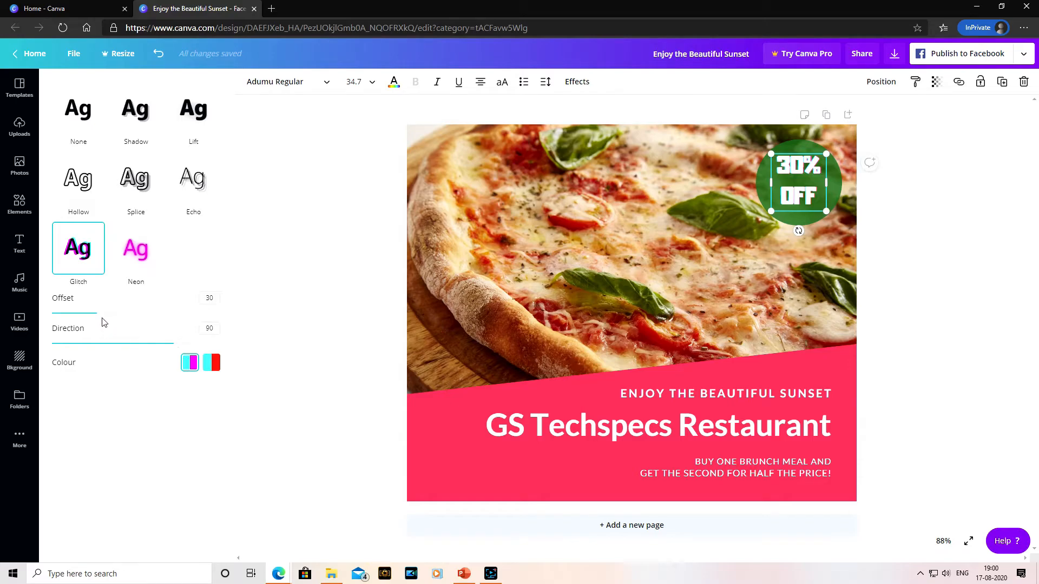
Set the Glitch effect on the "30% OFF" text to an offset of 32 and a direction of 70.
mouse_move(102, 319)
left_mouse_down()
mouse_move(123, 319)
mouse_move(105, 323)
left_mouse_up()
left_click_drag(174, 343, 169, 344)
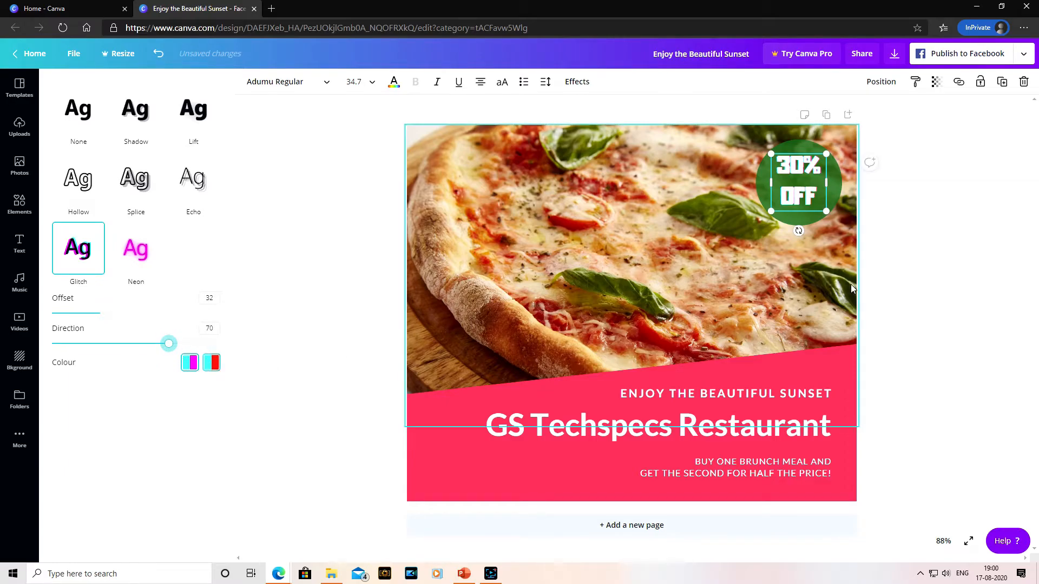
left_click(896, 258)
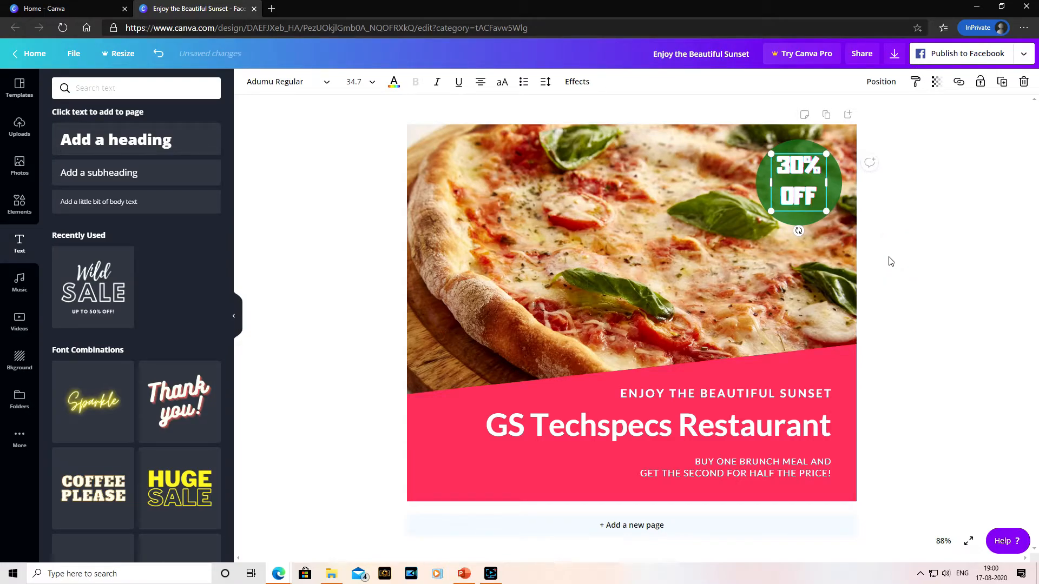
left_click(963, 287)
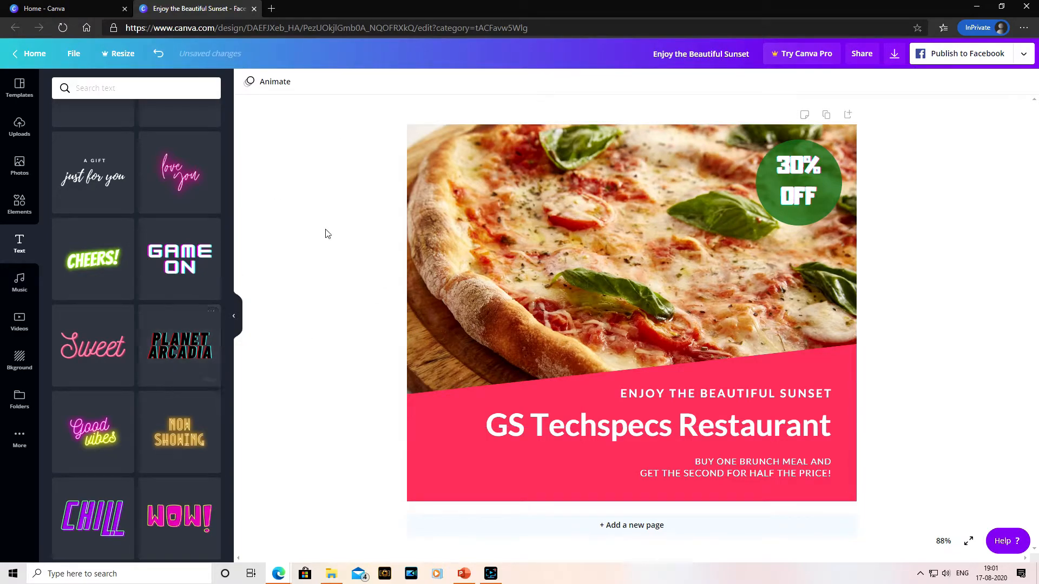
Add the "Planet Arcadia" font combination, move it higher over the pizza photo, and replace its text with "GSTECHSPECS".
left_click(168, 353)
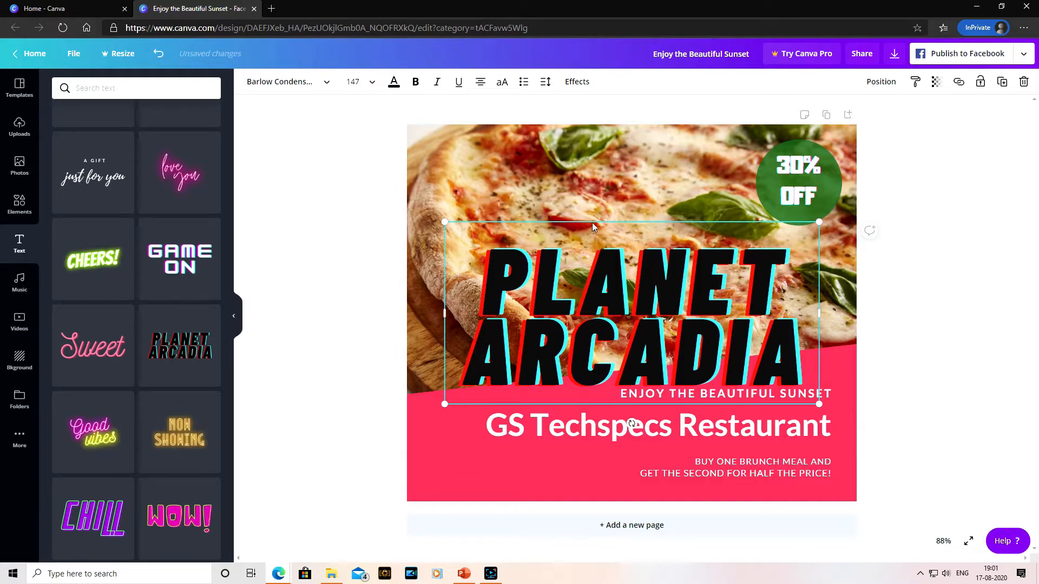
left_click_drag(608, 299, 605, 238)
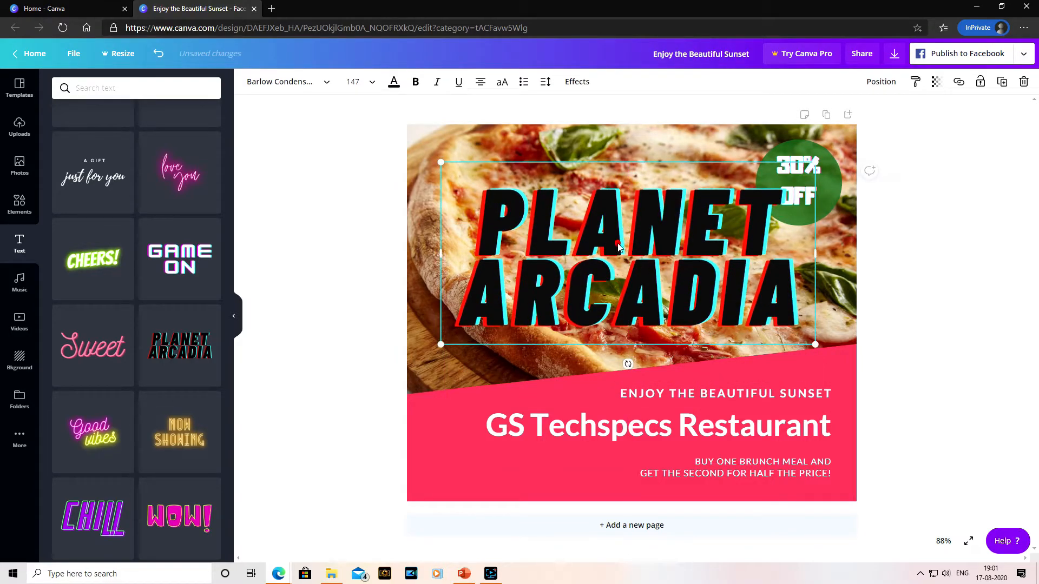
double_click(619, 243)
key("ctrl+a")
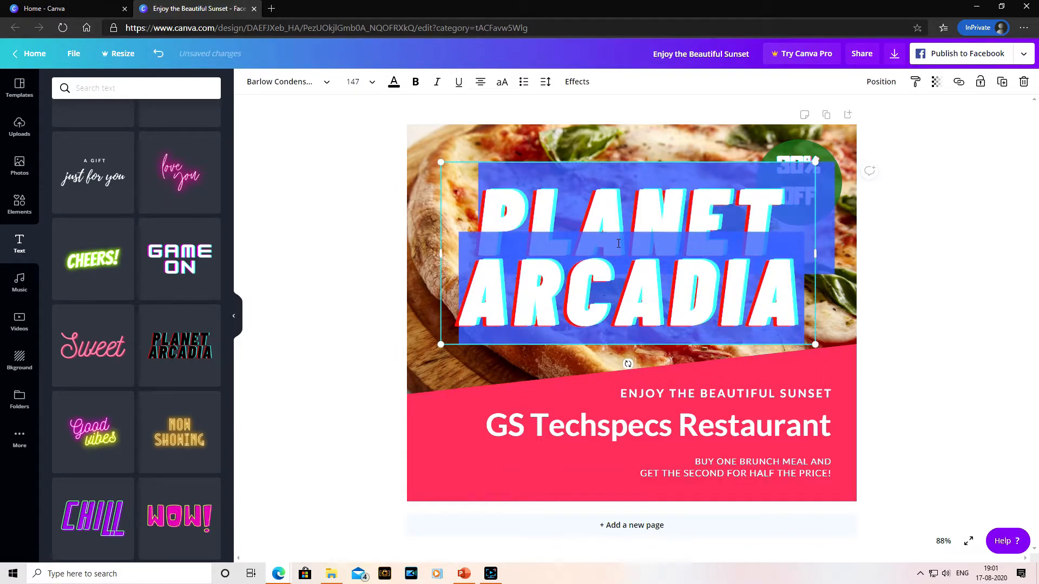
type("GST")
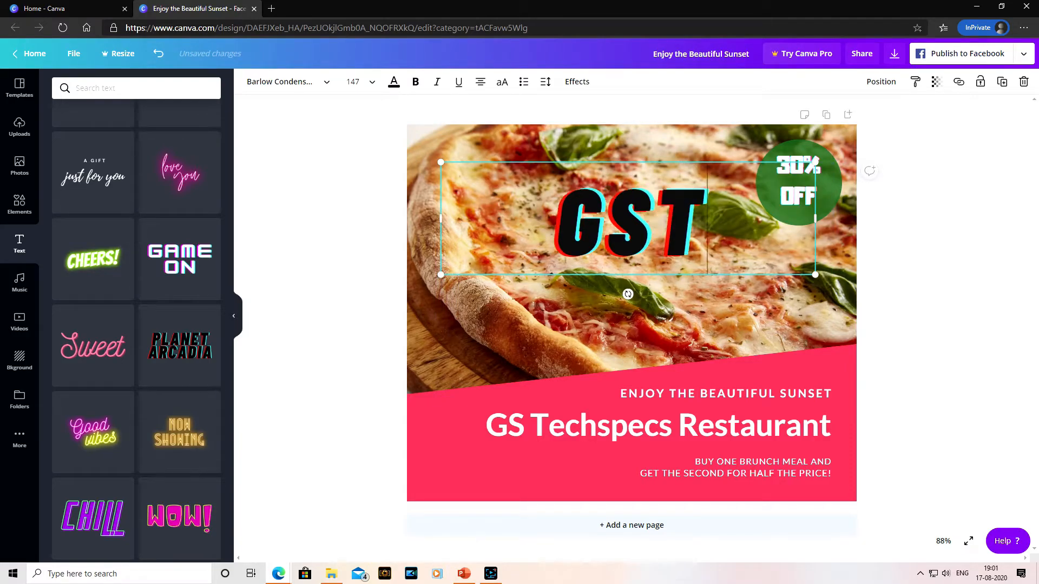
type("ECHSPECS")
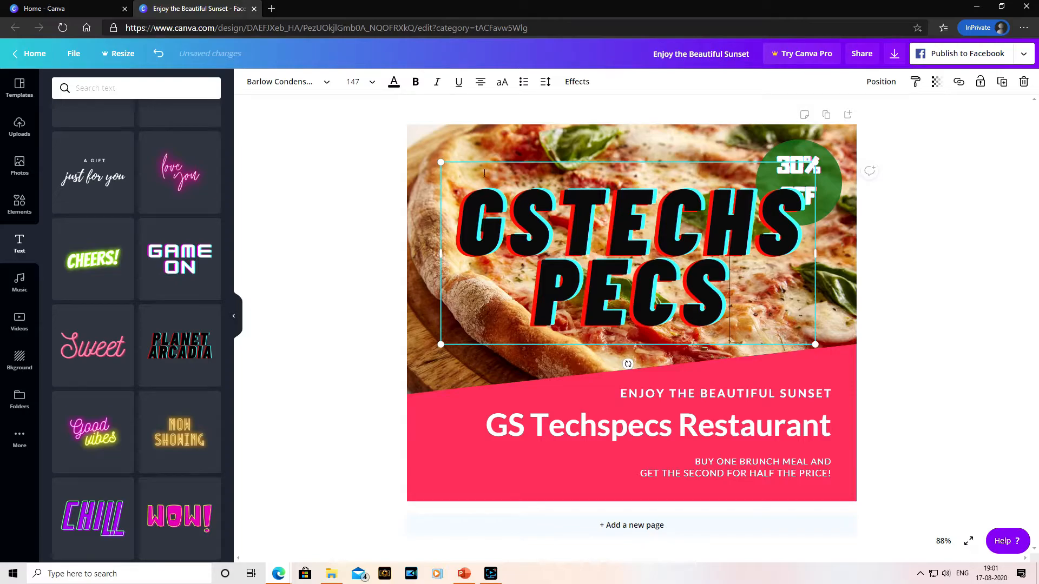
Set the font size of the whole "GSTECHSPECS" text to 32.
left_click_drag(753, 308, 469, 202)
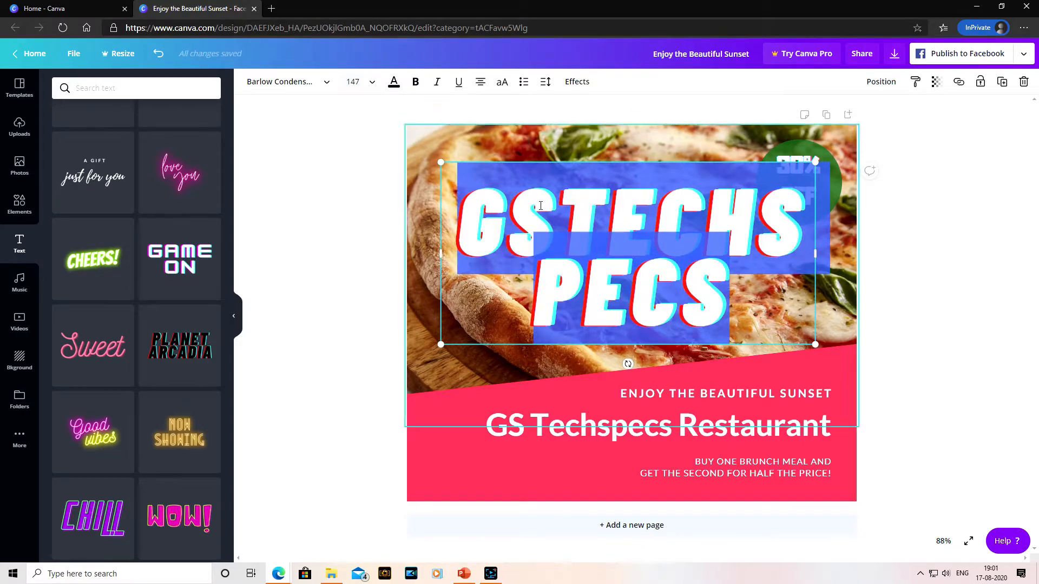
left_click_drag(681, 295, 725, 296)
key("ctrl+a")
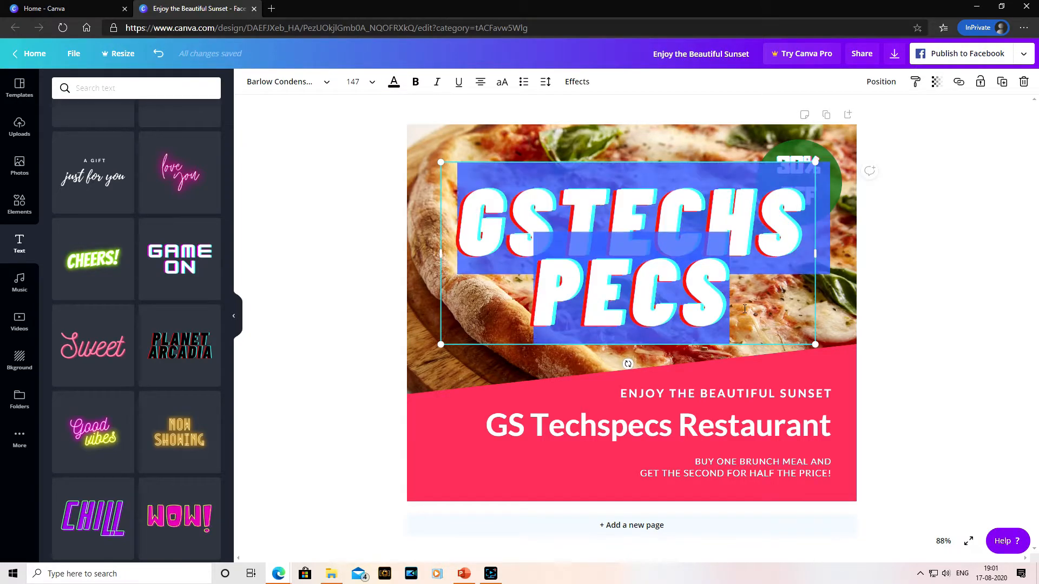
left_click(373, 83)
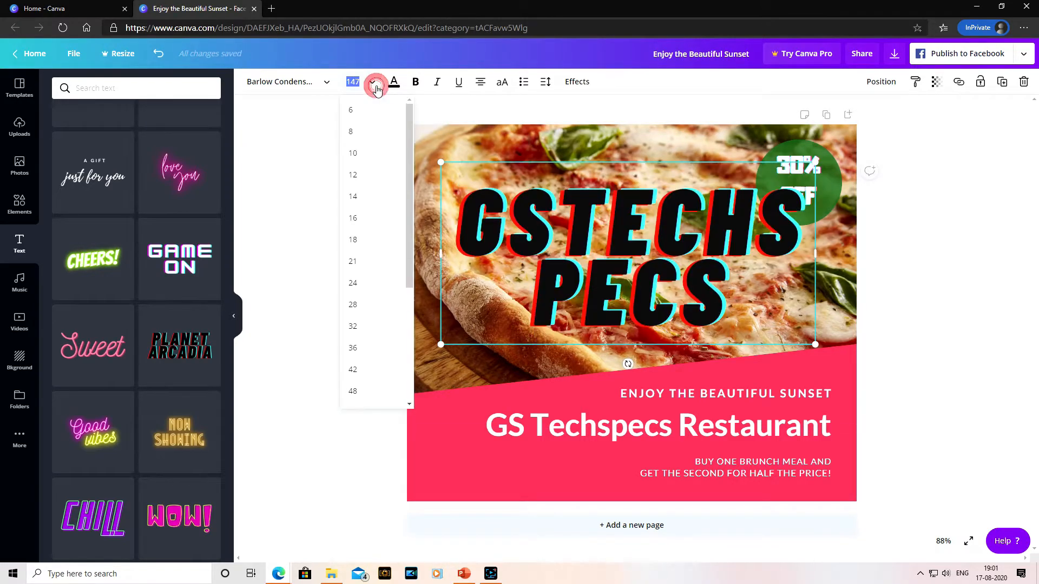
left_click(358, 327)
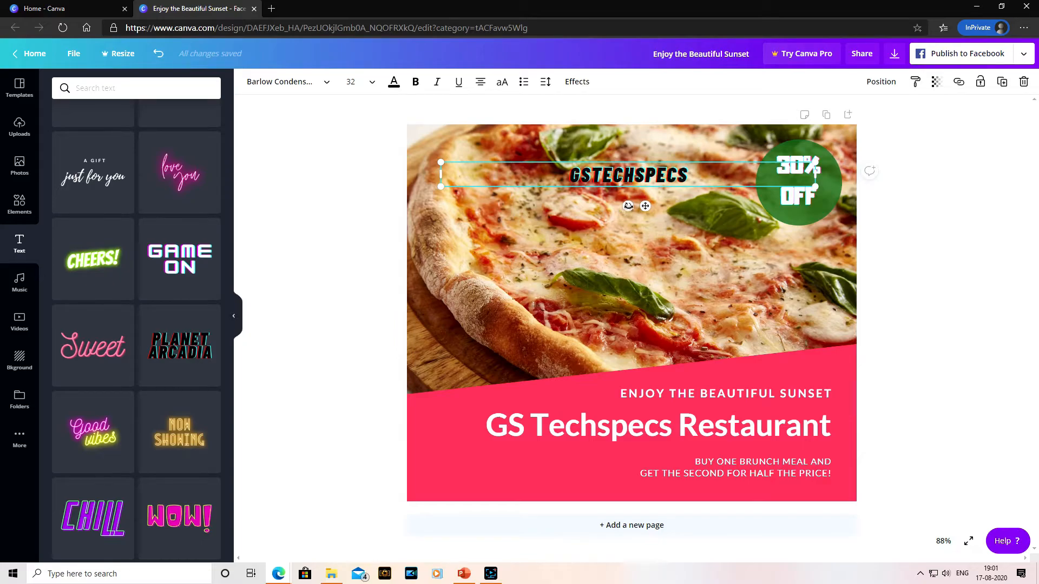
mouse_move(628, 206)
left_mouse_down()
mouse_move(584, 209)
mouse_move(628, 214)
left_mouse_up()
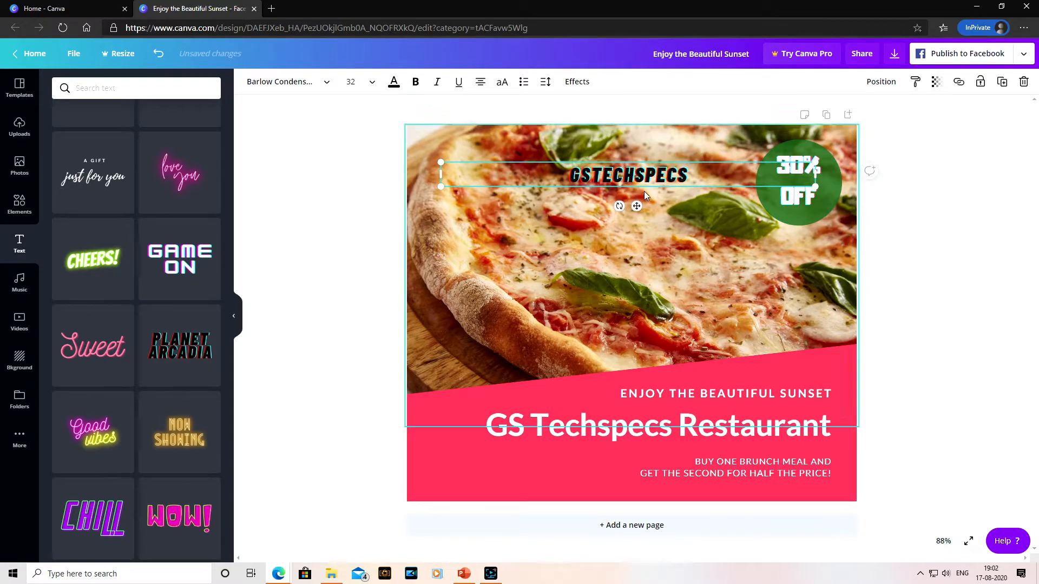
left_click_drag(645, 175, 656, 175)
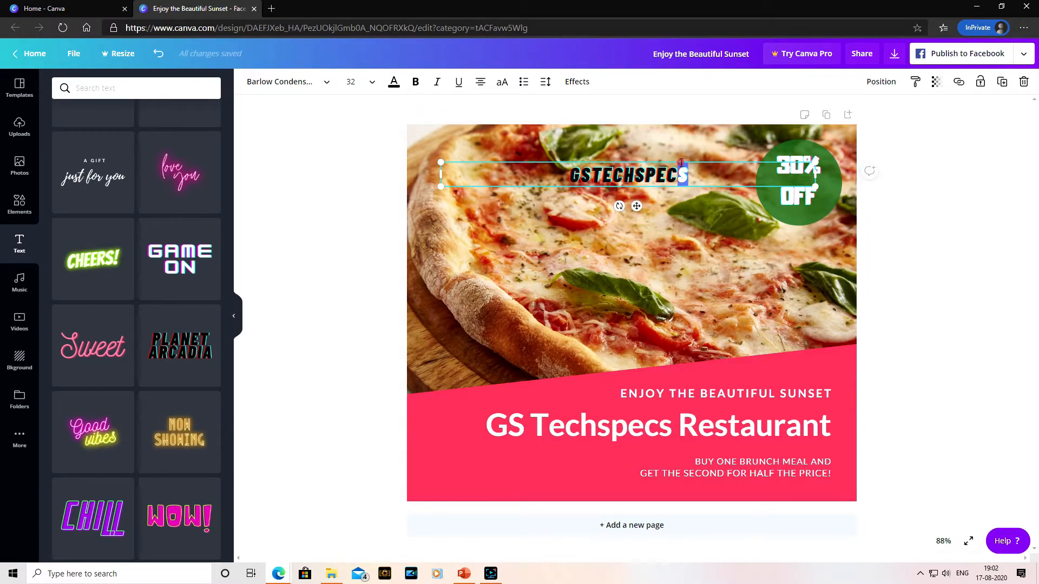
left_click(674, 157)
left_click(659, 178)
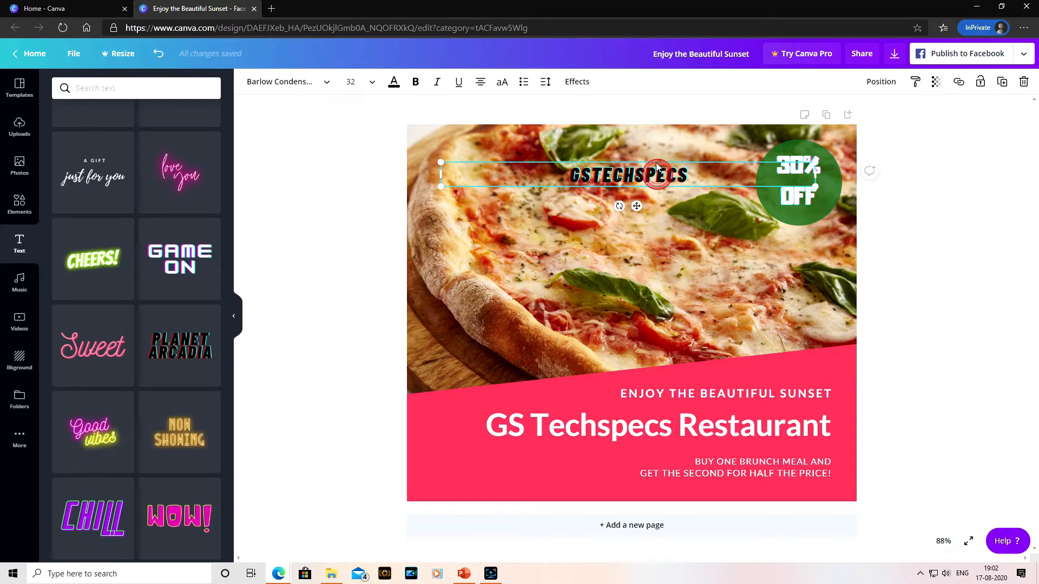
left_click_drag(666, 165, 666, 178)
key("ctrl+z")
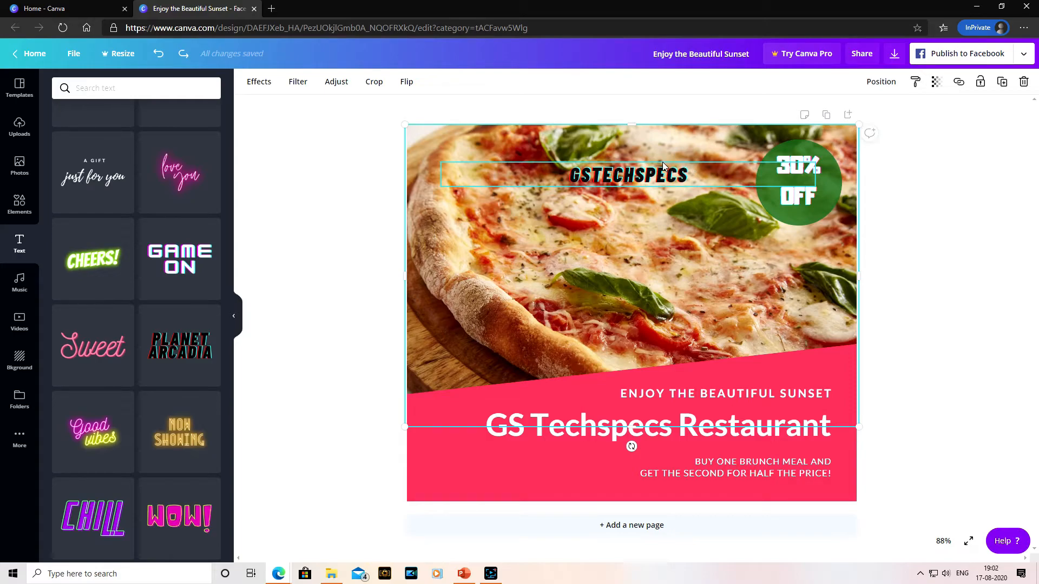
left_click(664, 169)
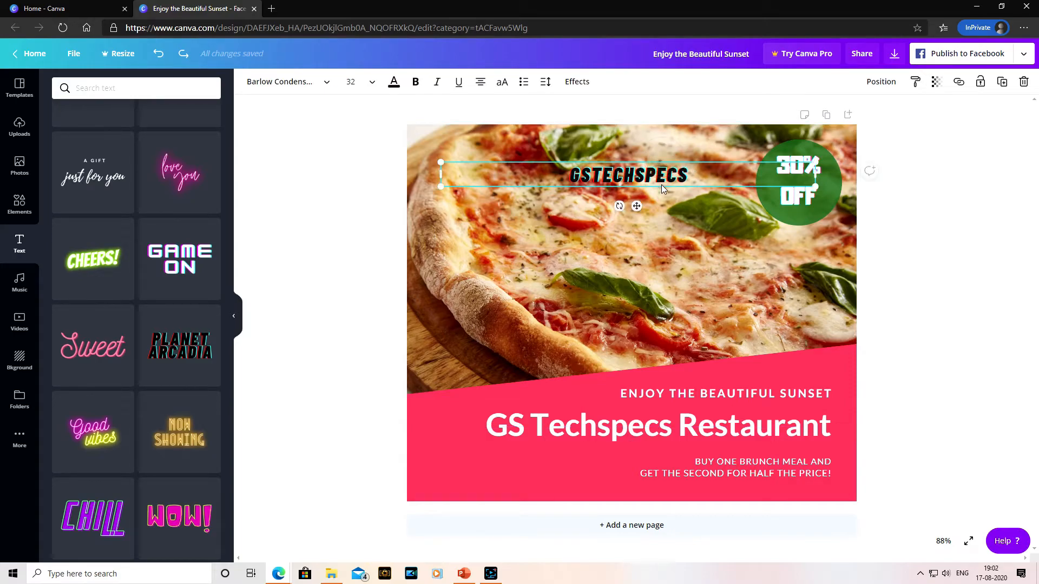
left_click(670, 139)
left_click_drag(658, 142, 683, 193)
key("ctrl+a")
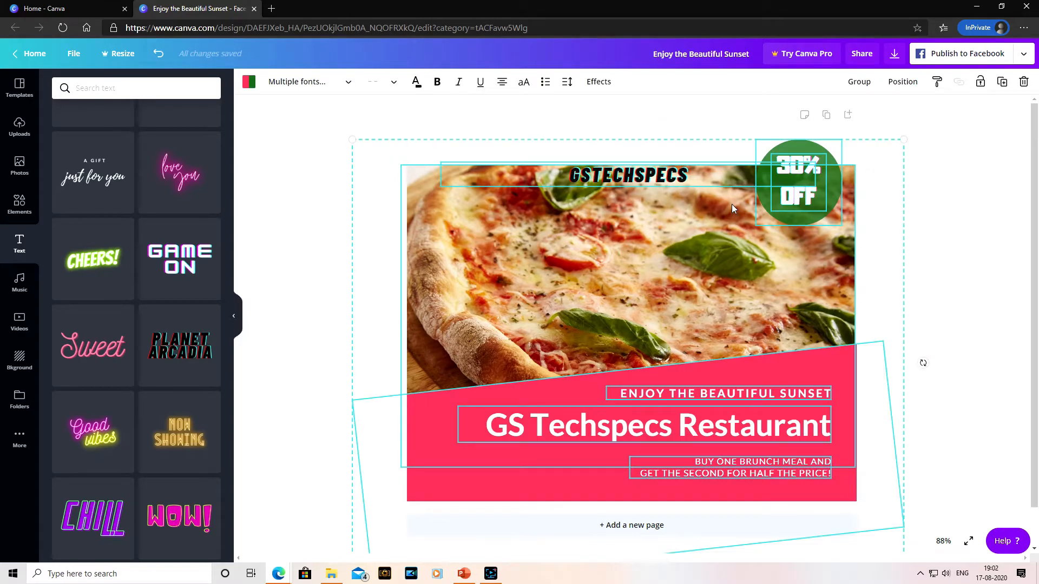
left_click(159, 54)
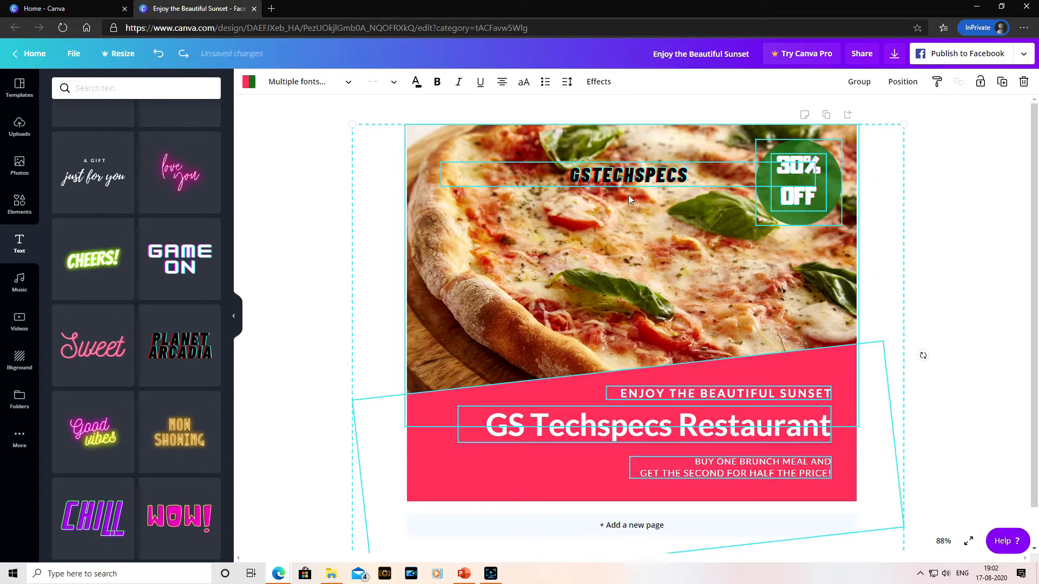
left_click(961, 206)
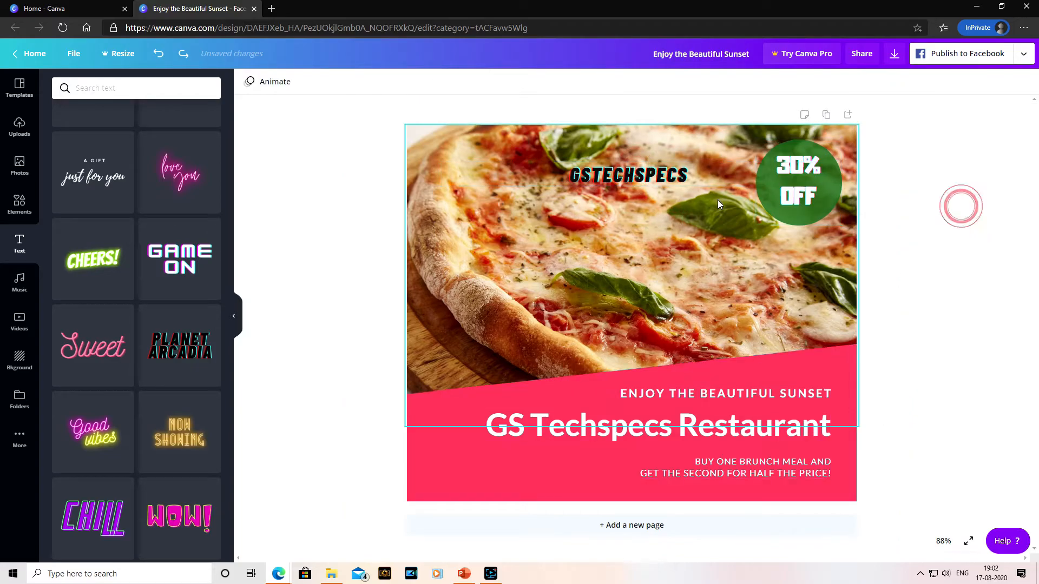
Move the "GSTECHSPECS" text down to the middle of the pizza photo and make it semi-transparent like a watermark.
left_click(616, 178)
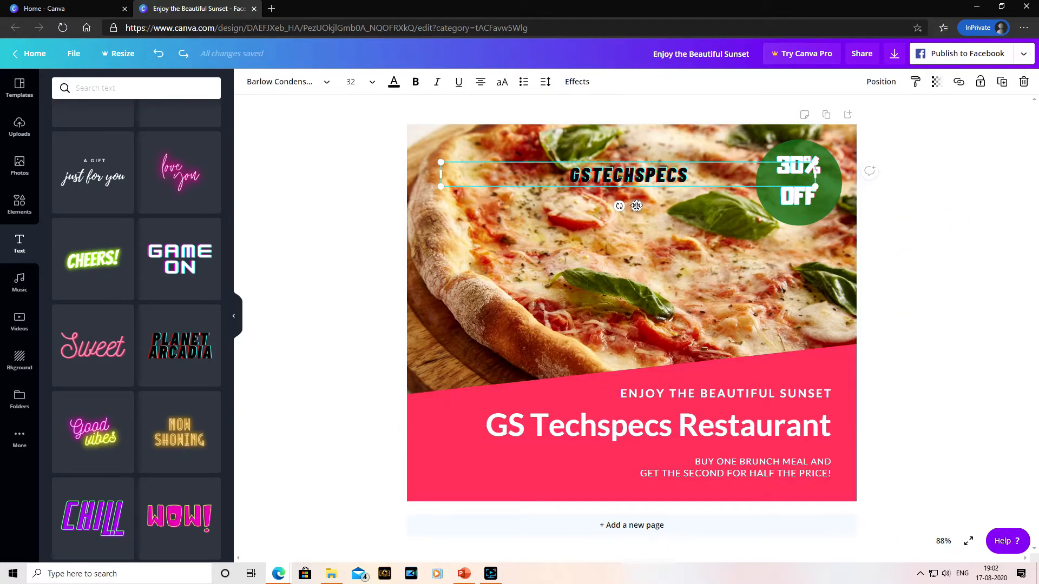
left_click_drag(637, 203, 592, 276)
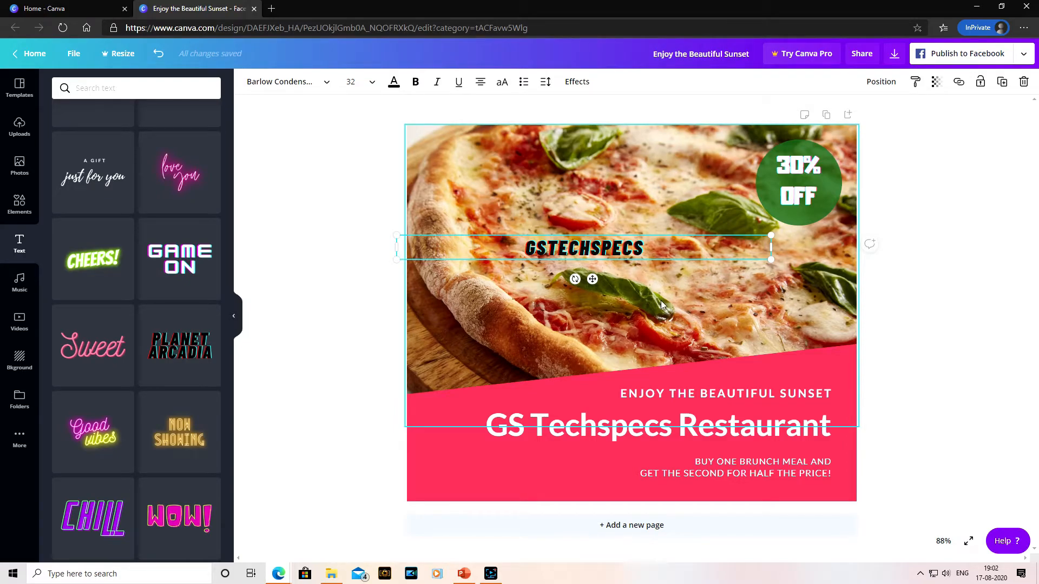
left_click(935, 92)
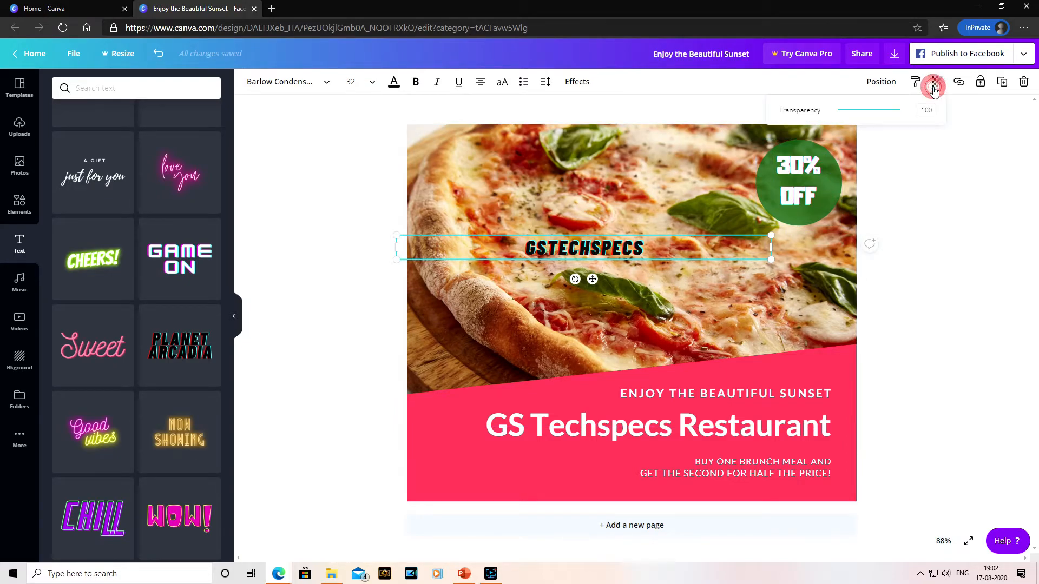
left_click_drag(920, 110, 871, 119)
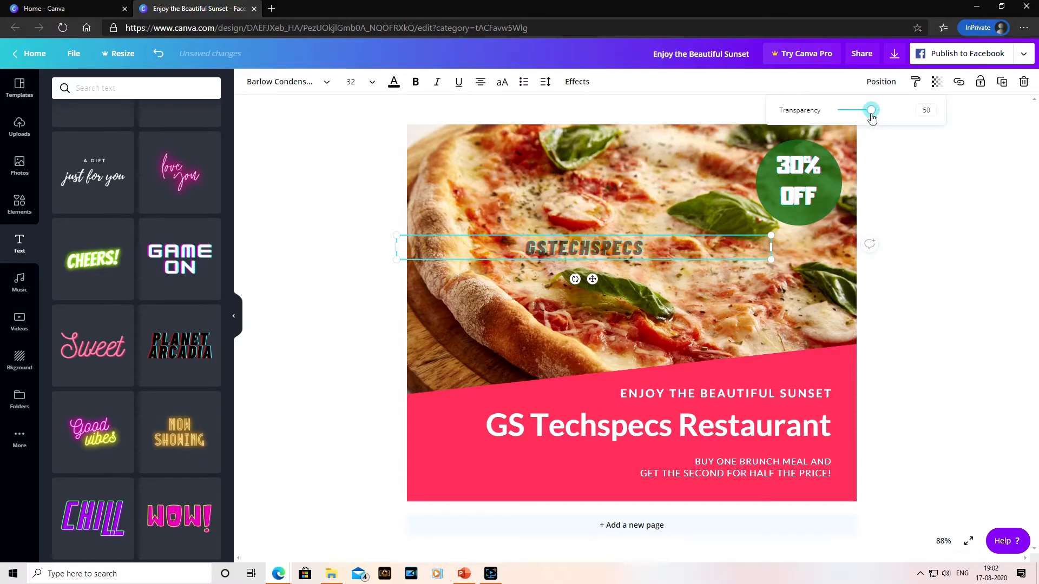
left_click(925, 110)
type("3")
left_click(962, 261)
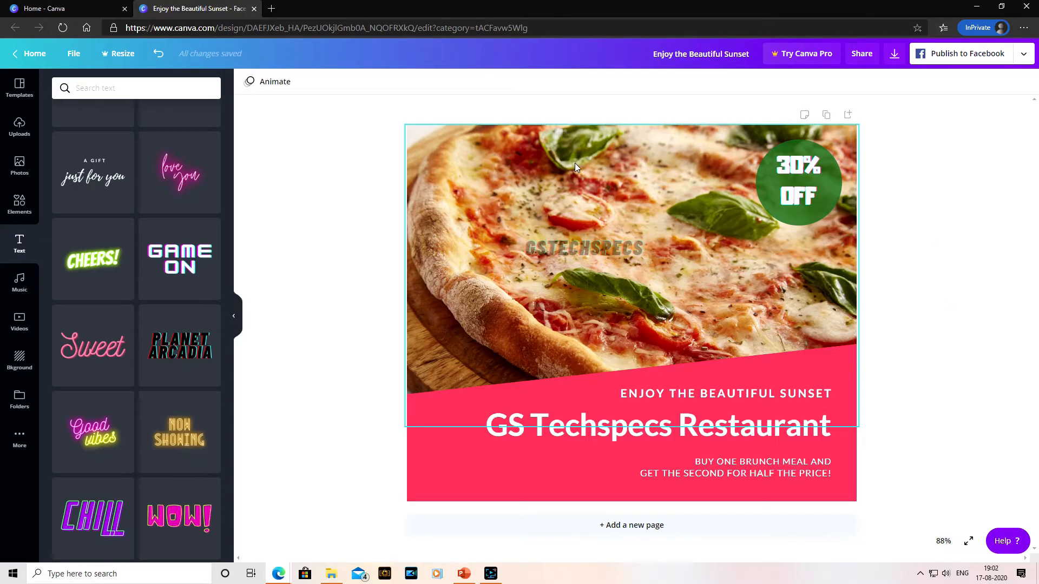
Try flipping the pizza photo vertically and horizontally, restoring its original orientation after each flip.
left_click(592, 164)
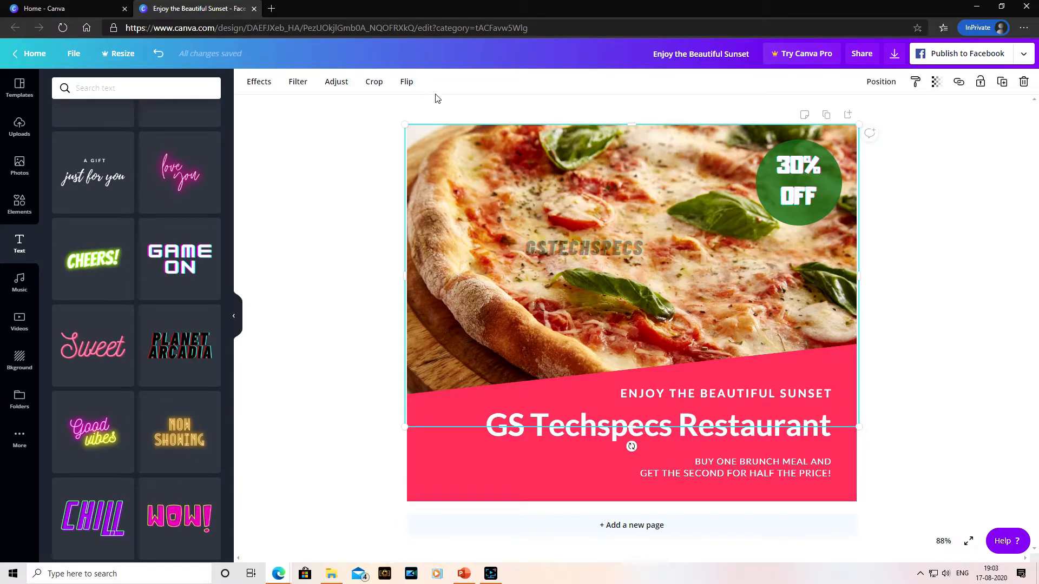
left_click(406, 84)
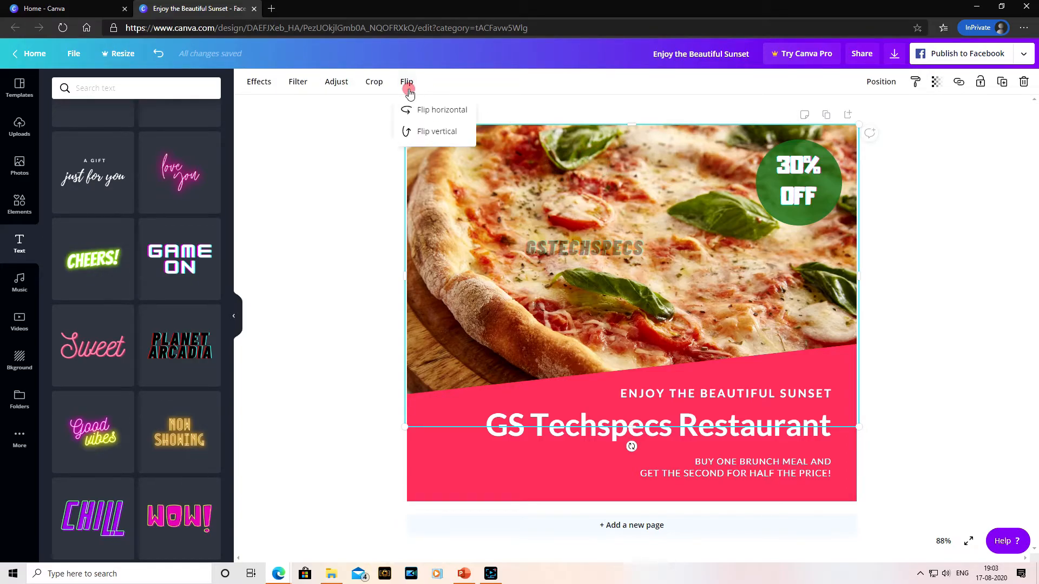
left_click(440, 132)
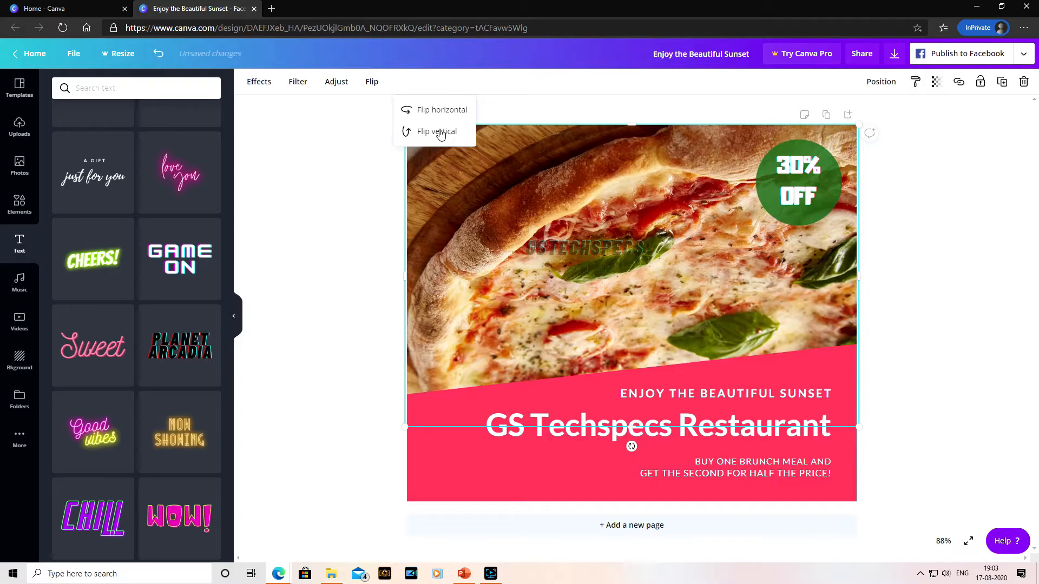
left_click(439, 131)
left_click(439, 109)
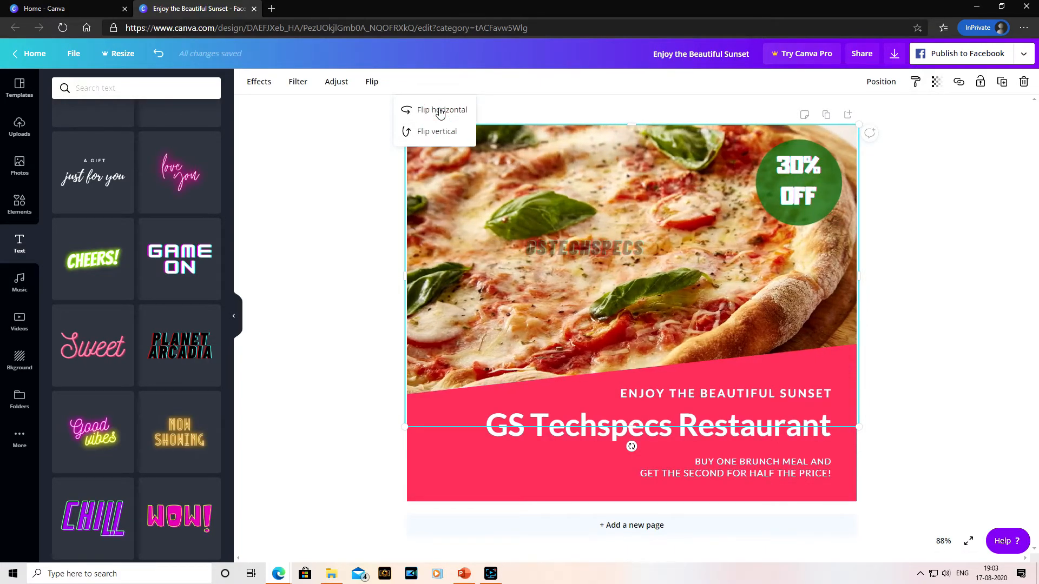
left_click(440, 111)
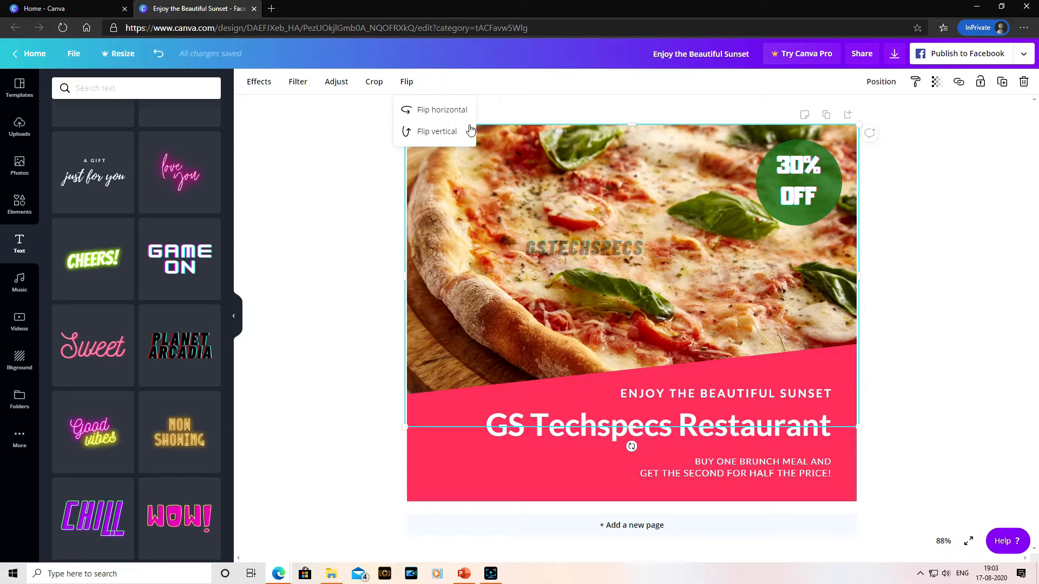
left_click(466, 198)
Try cropping away the upper and left edges of the pizza photo, and undo the crop.
left_click(374, 82)
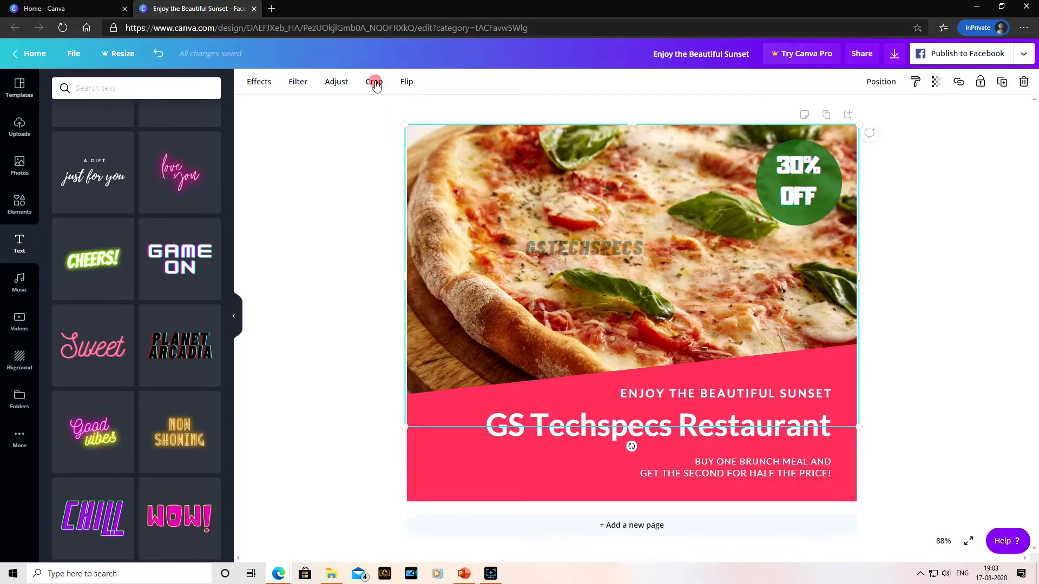
left_click_drag(404, 126, 447, 189)
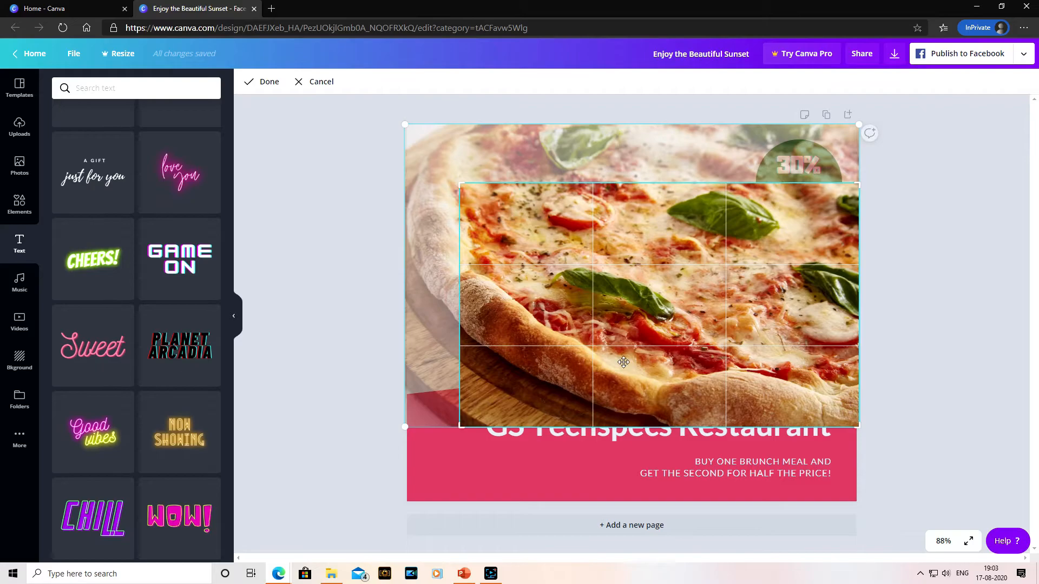
left_click(269, 81)
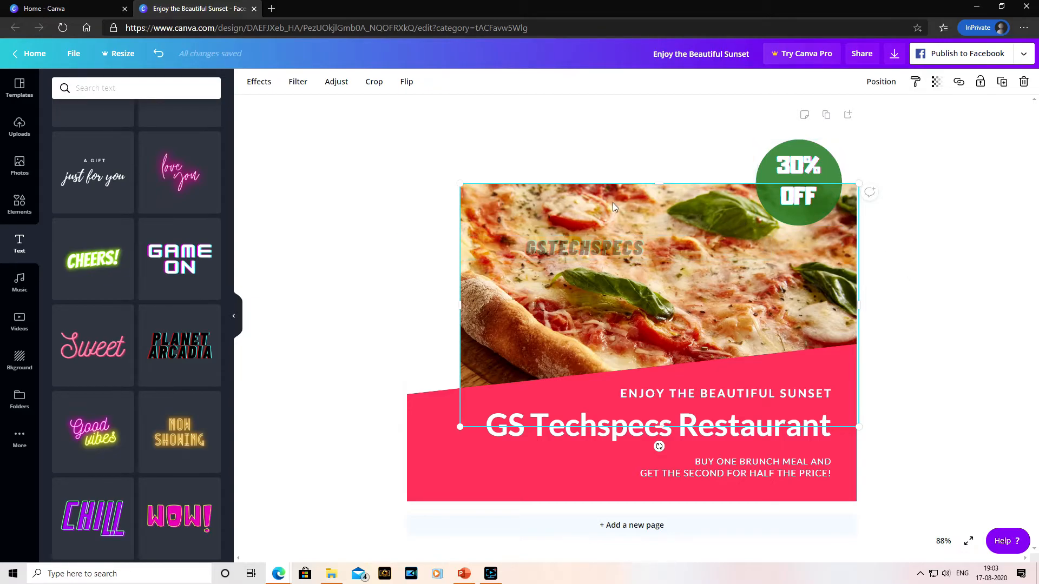
key("ctrl+z")
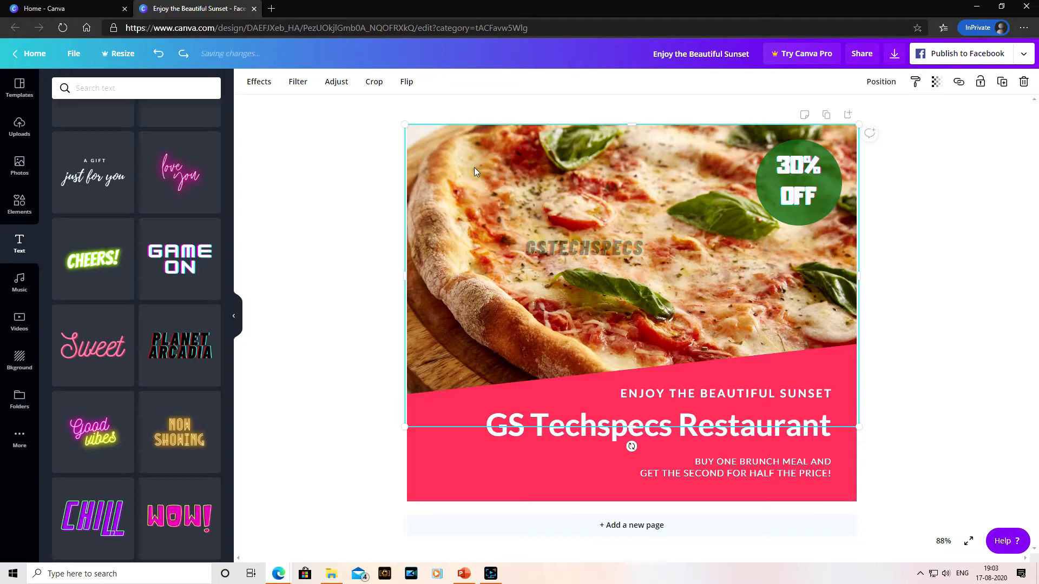
Try adjusting the pizza photo with brightness 12, contrast 9, blur 28 and X-Process 21, and reset all adjustments.
left_click(337, 88)
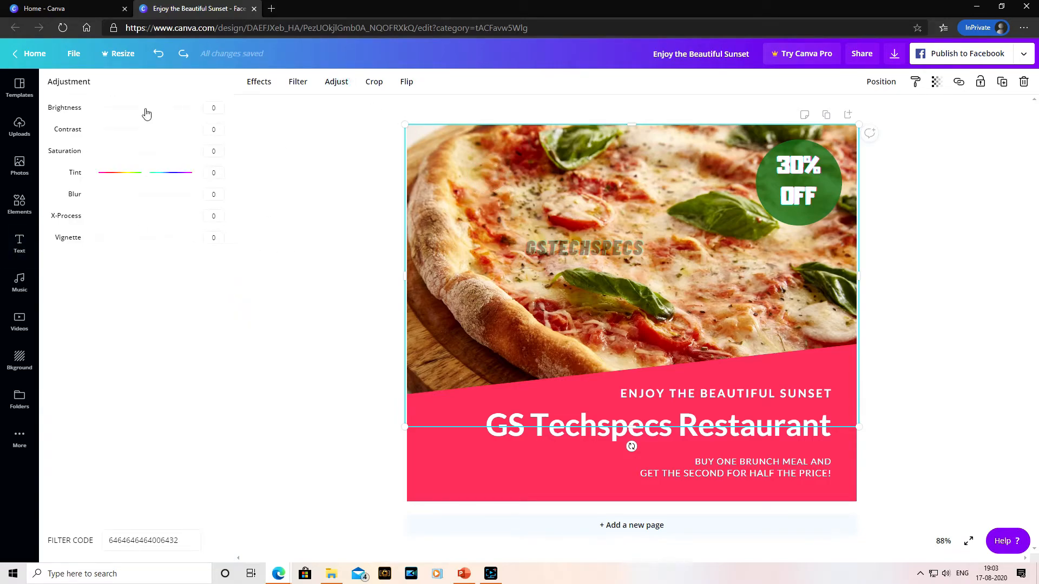
mouse_move(144, 108)
left_mouse_down()
mouse_move(160, 111)
mouse_move(151, 136)
mouse_move(151, 108)
left_mouse_up()
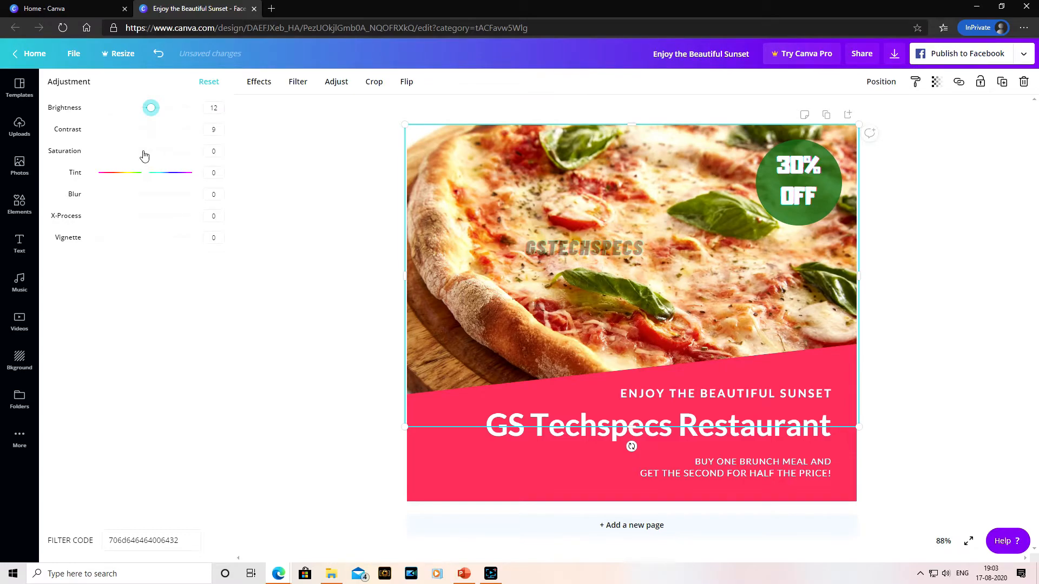
left_click_drag(146, 200, 153, 200)
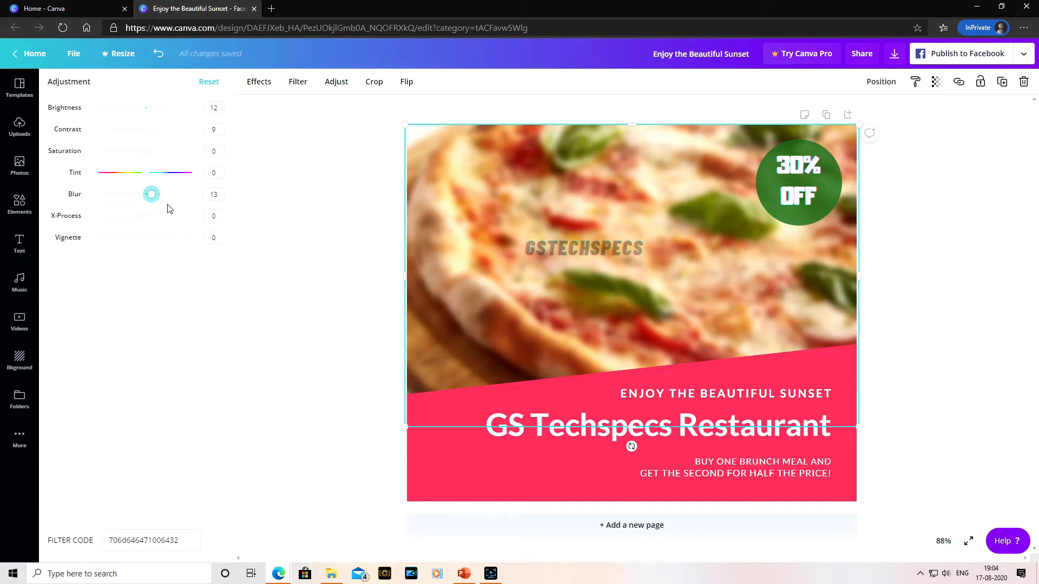
left_click_drag(152, 194, 157, 217)
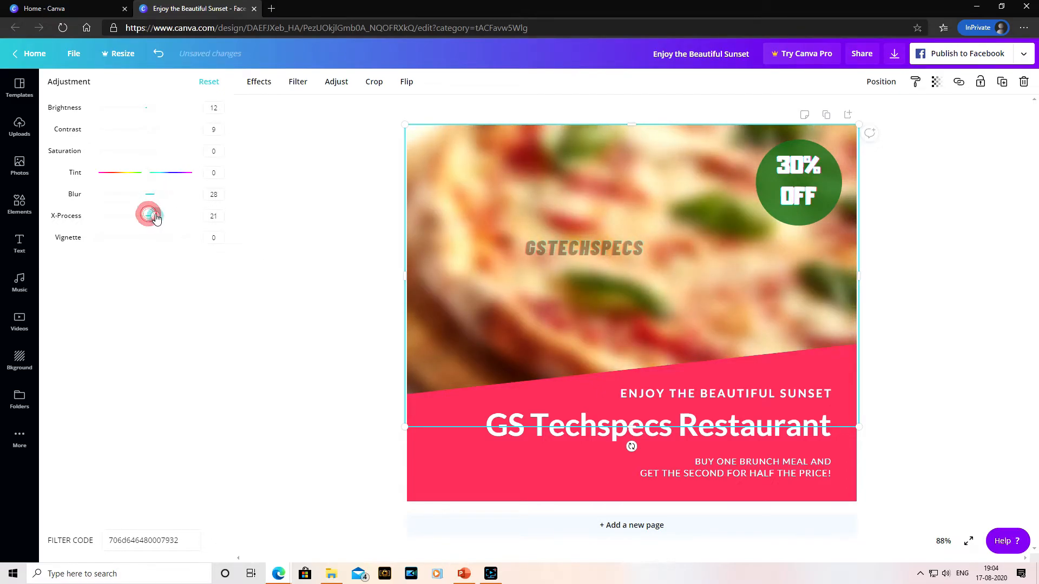
left_click(208, 81)
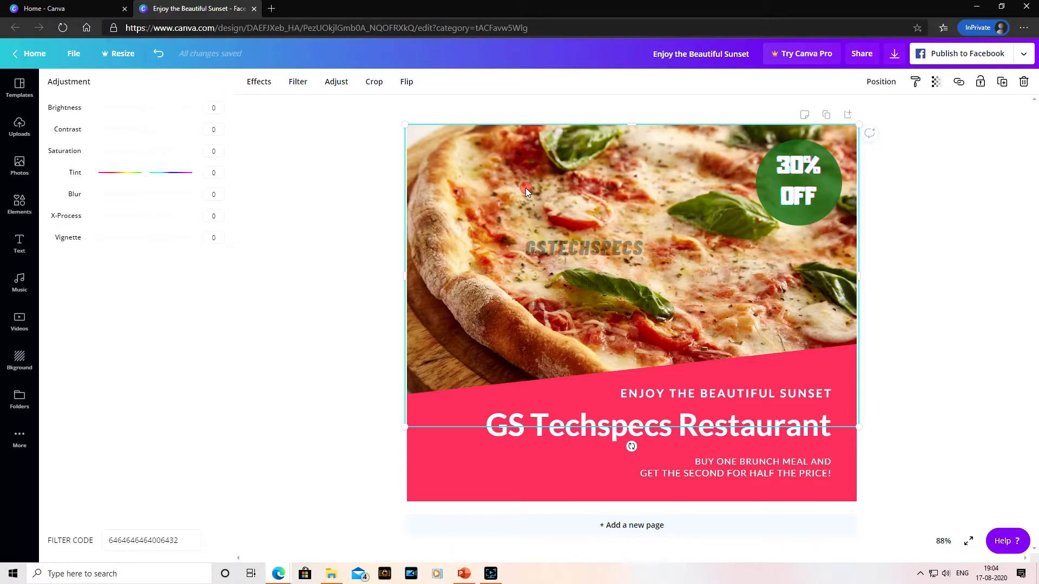
Try the Retro, Epic, Drama and Greyscale filters on the pizza photo and apply the Festive filter.
left_click(298, 84)
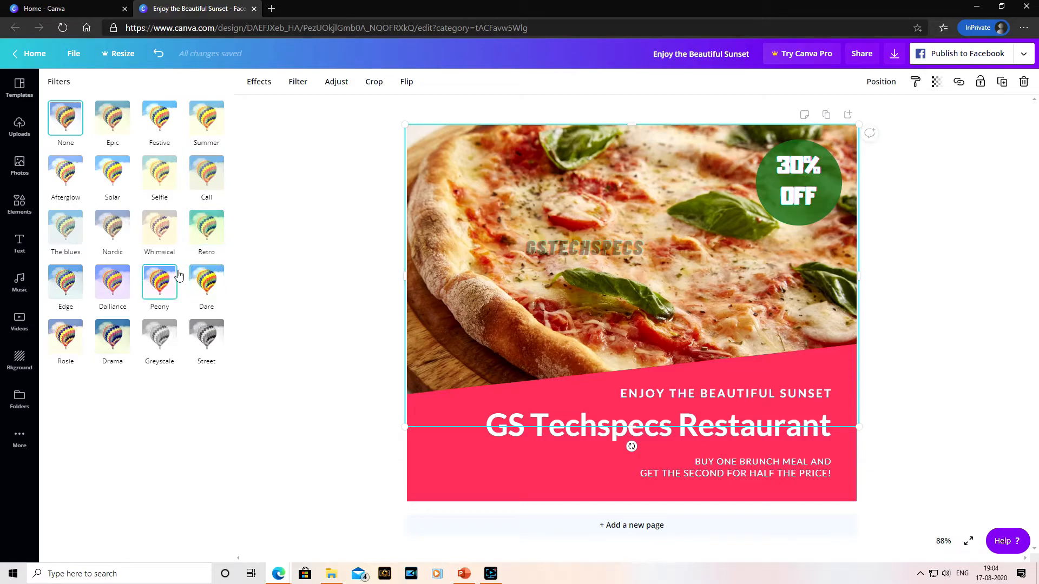
left_click(205, 227)
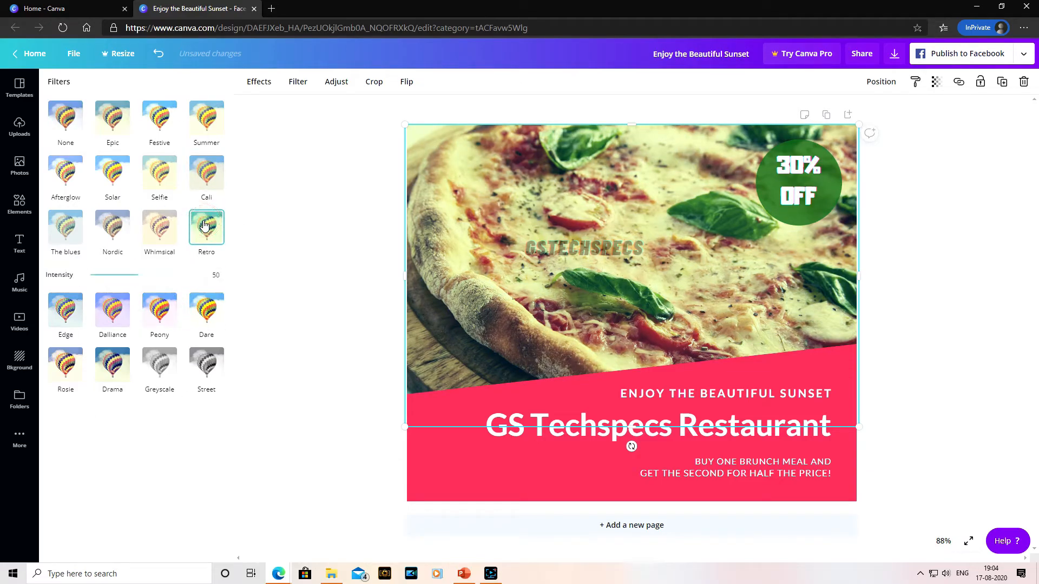
left_click(112, 121)
left_click(114, 364)
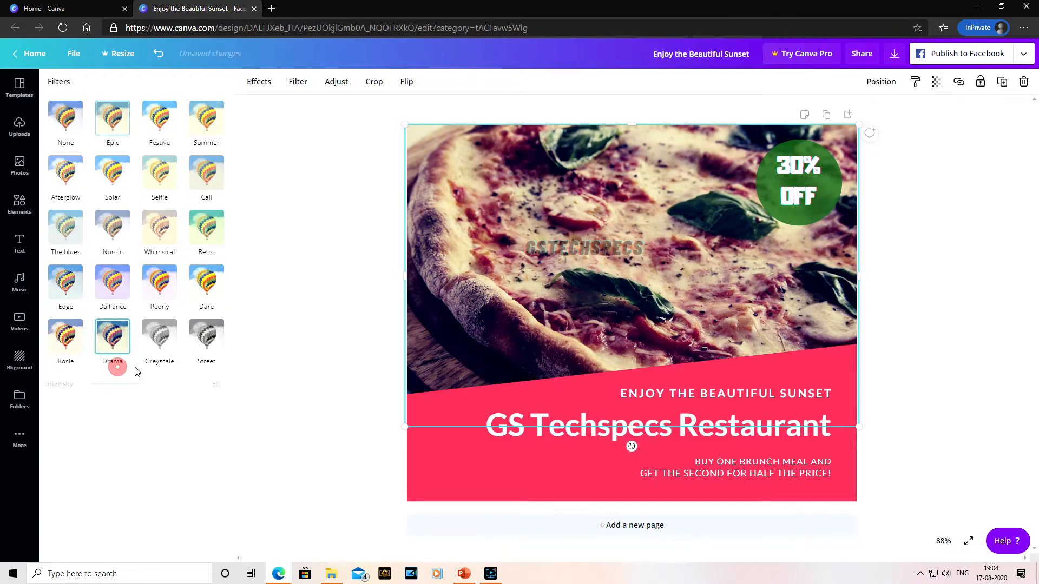
left_click(160, 345)
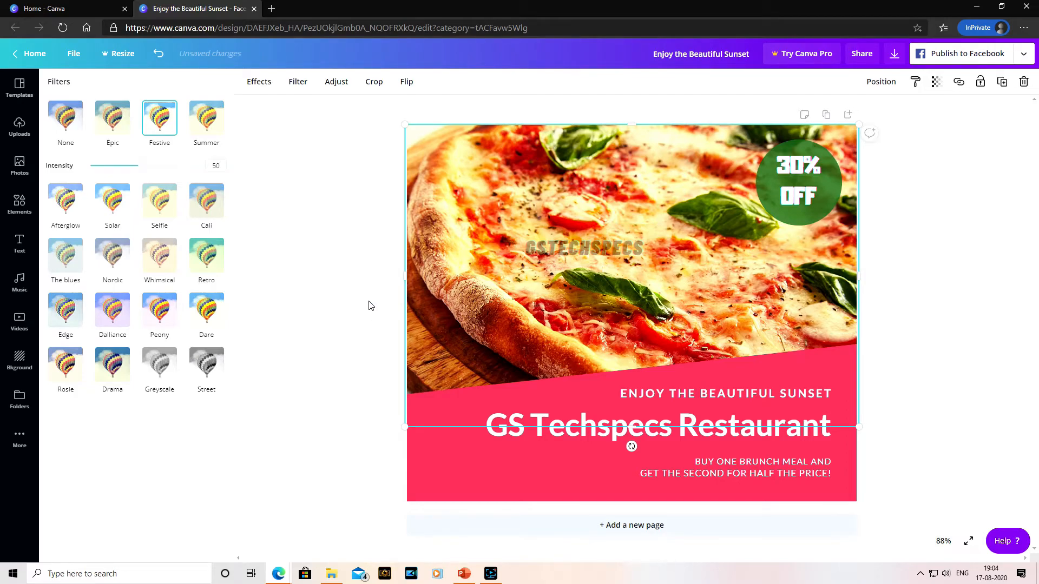
left_click(870, 234)
left_click(515, 207)
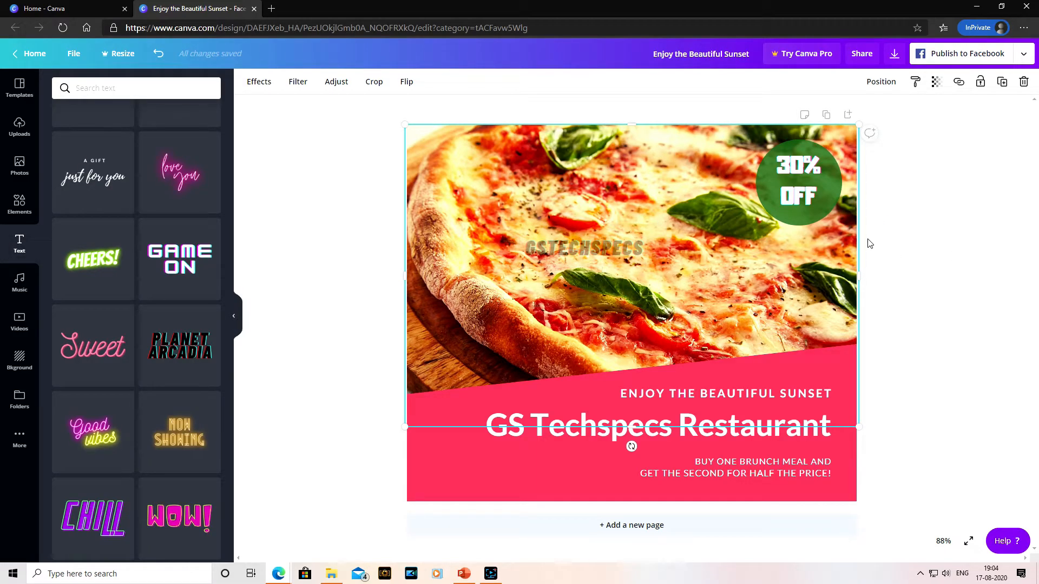
left_click(992, 207)
Try the Pop duotone and Amethyst color mix effects on the pizza photo, and apply the Rainbow color mix.
left_click(479, 177)
left_click(260, 82)
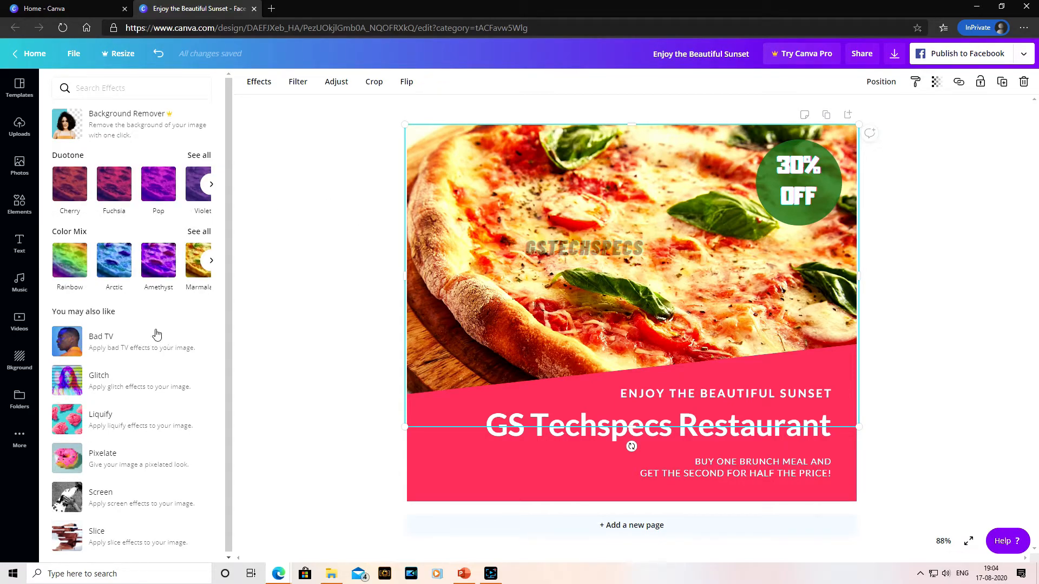
scroll(144, 270, "down", 1)
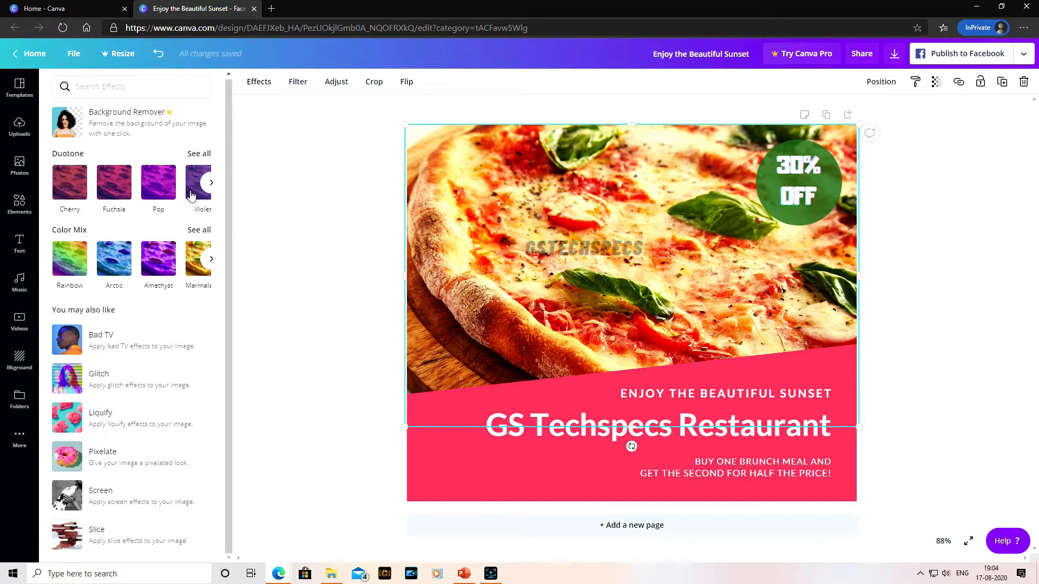
left_click(158, 195)
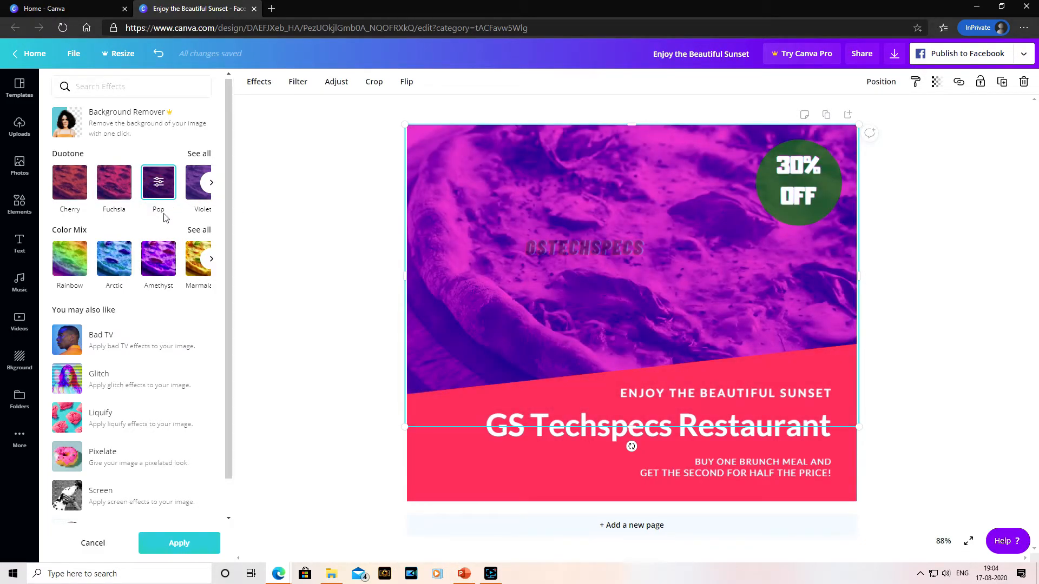
left_click(172, 262)
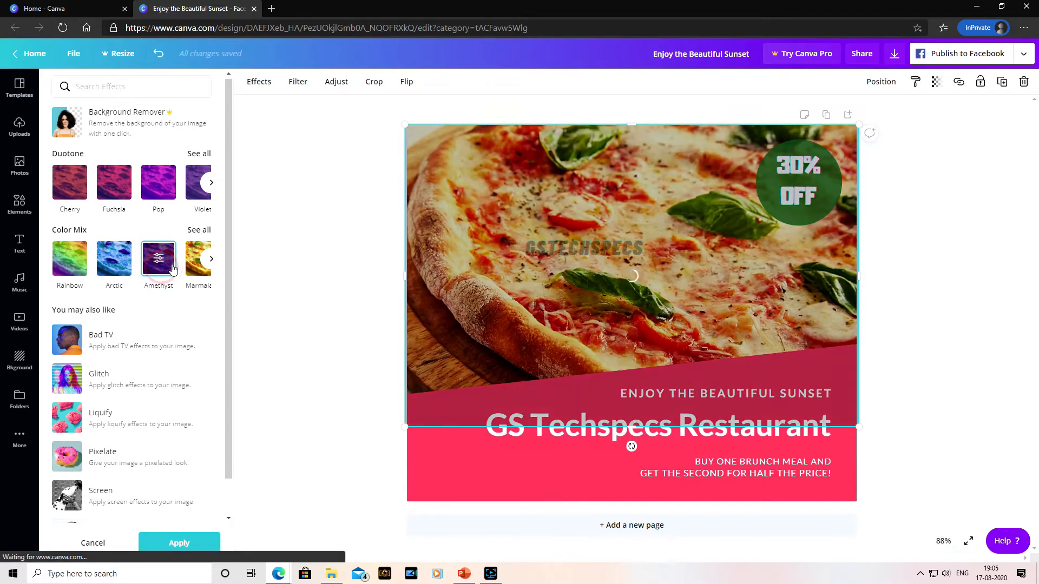
left_click(211, 259)
left_click(68, 270)
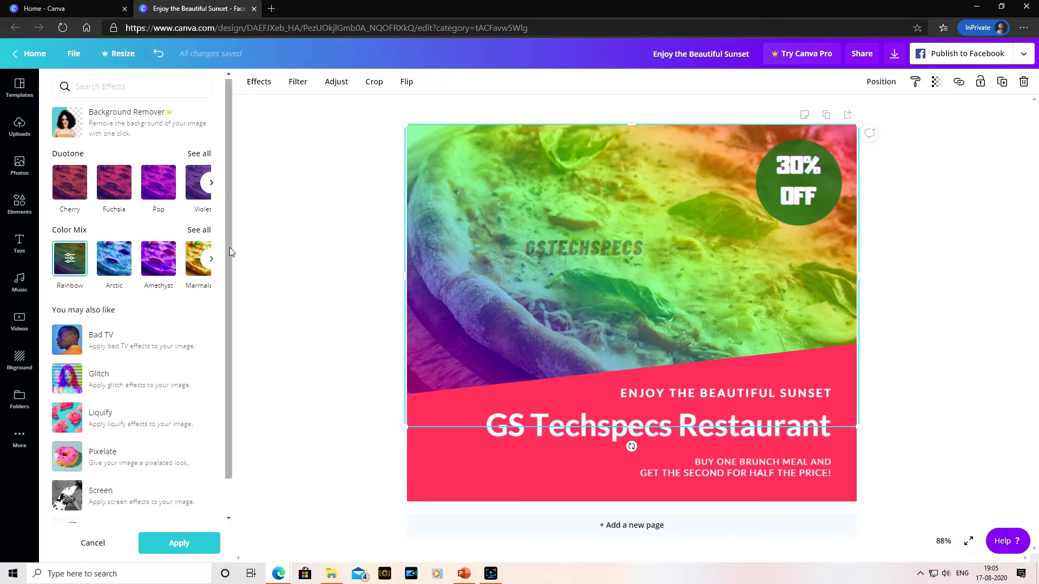
key("ctrl+z")
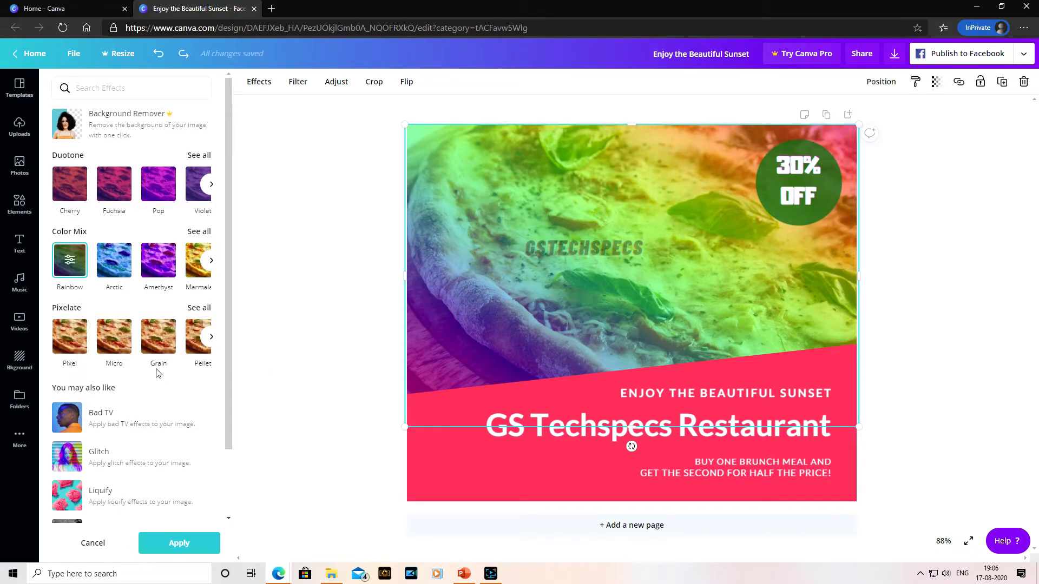
scroll(156, 378, "down", 2)
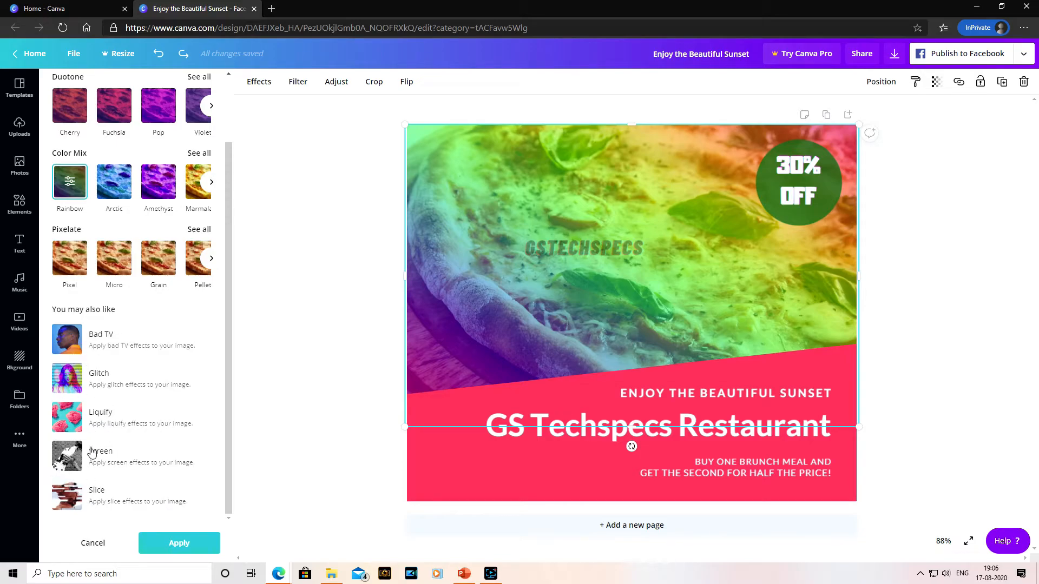
scroll(170, 355, "up", 2)
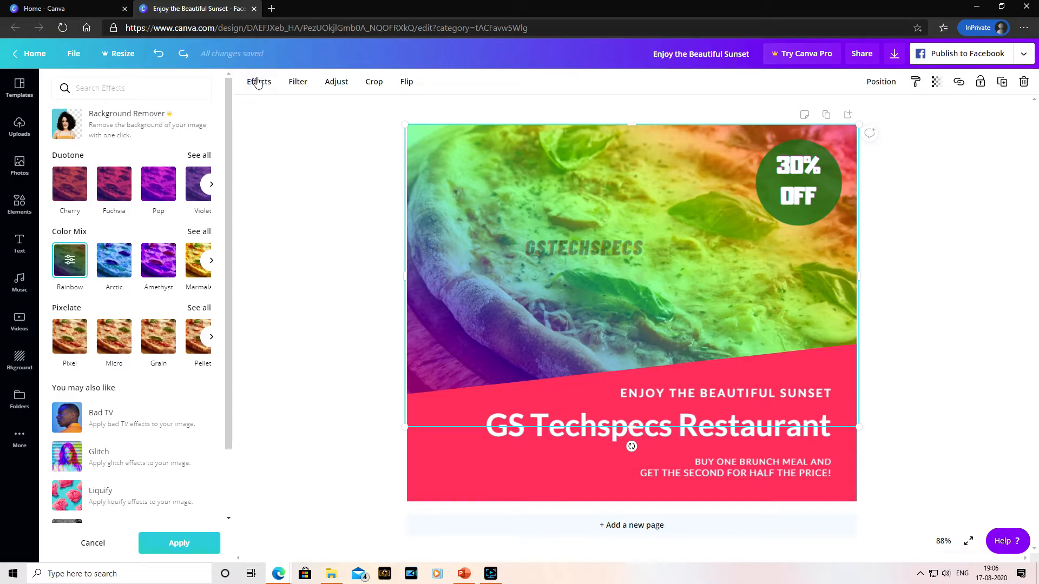
left_click(342, 184)
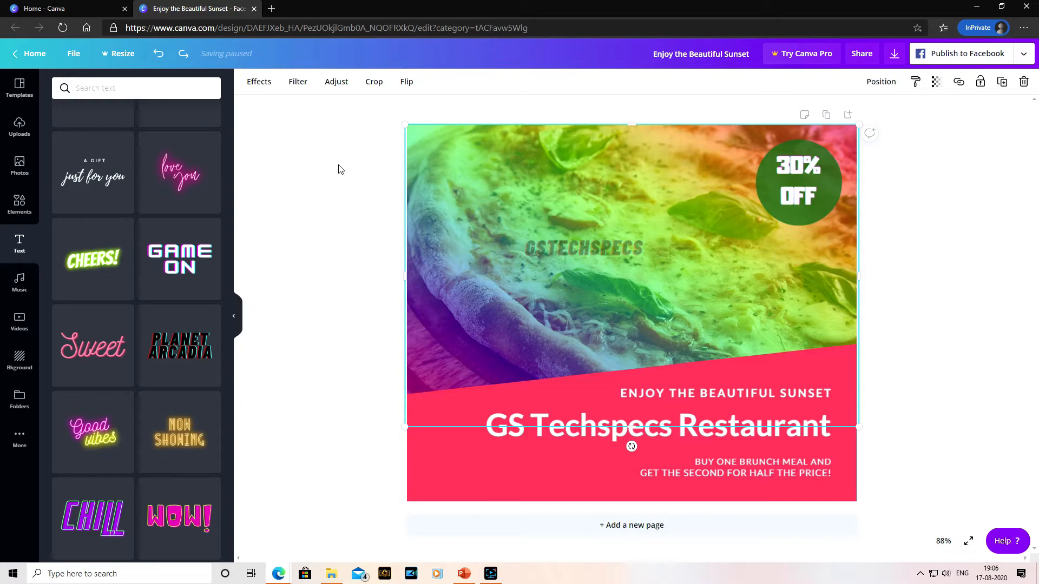
Undo the color mix effect and the filter applied to the pizza photo.
left_click(157, 53)
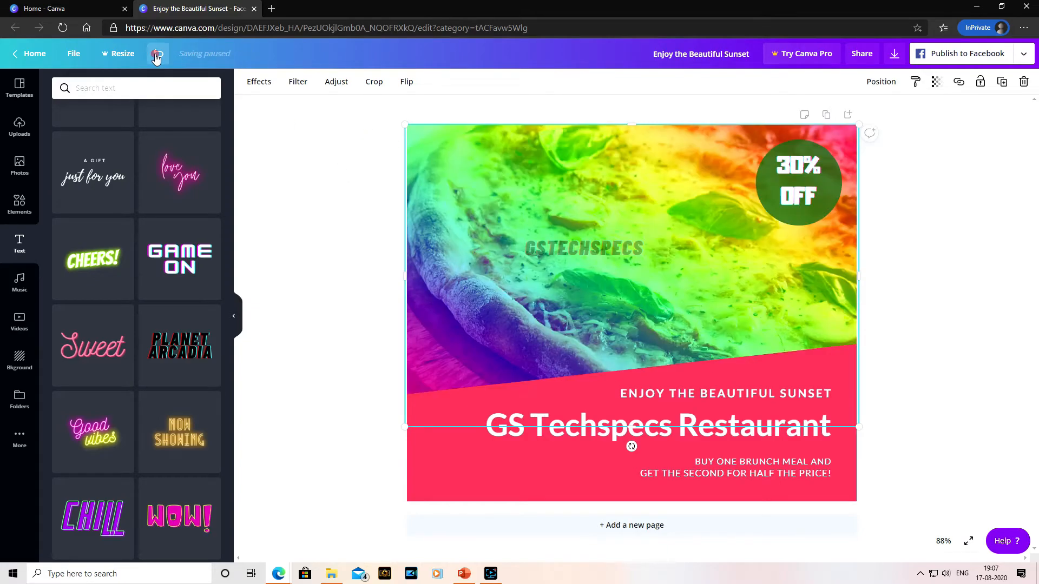
left_click(157, 54)
left_click(157, 54)
left_click(157, 54)
left_click(156, 54)
left_click(157, 54)
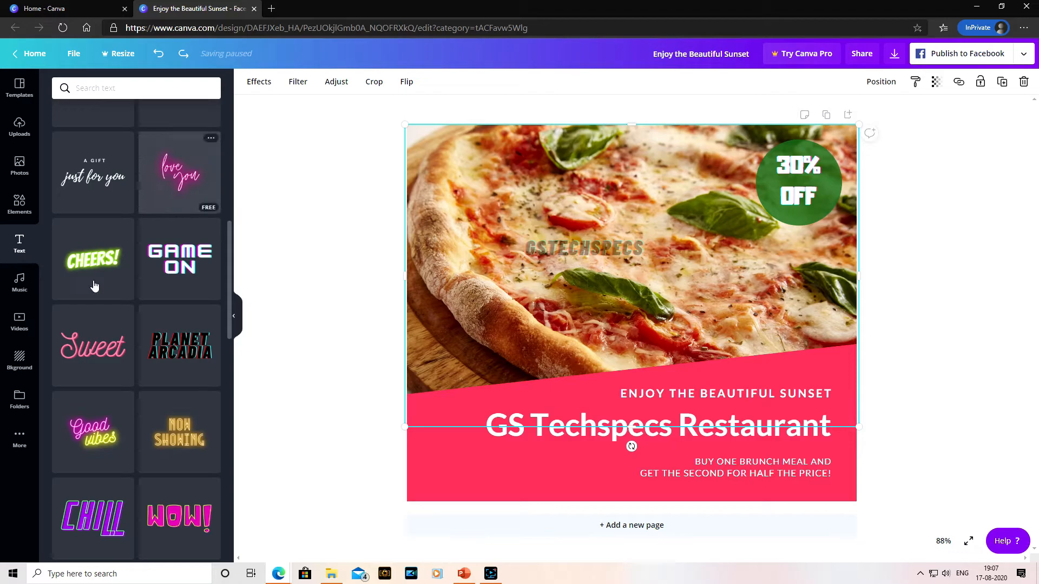
Add the "Epic Thoughts" music track to the design, pause it, and briefly preview "Video Game Blockbuster".
left_click(21, 287)
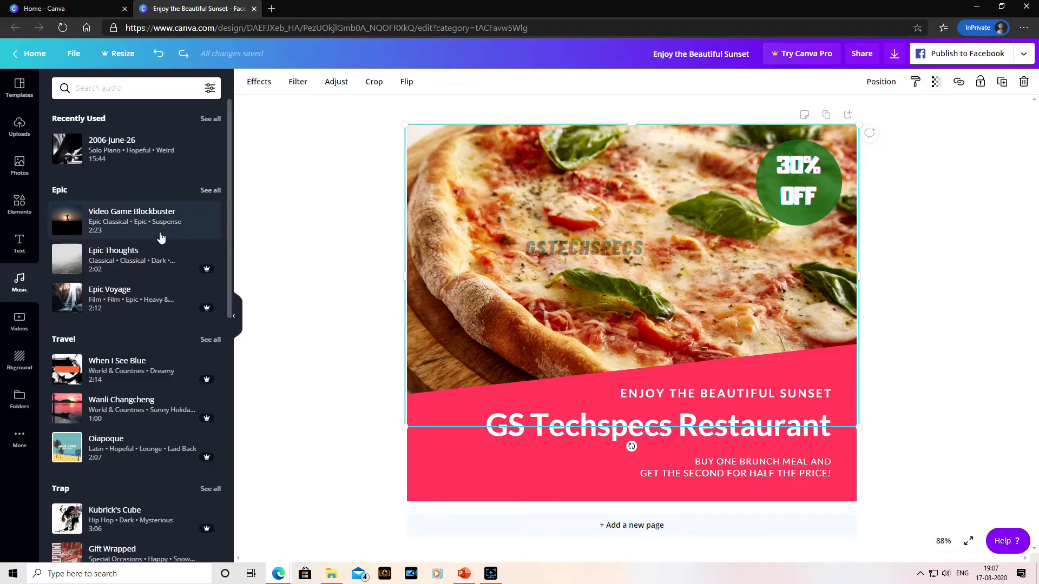
scroll(130, 324, "down", 12)
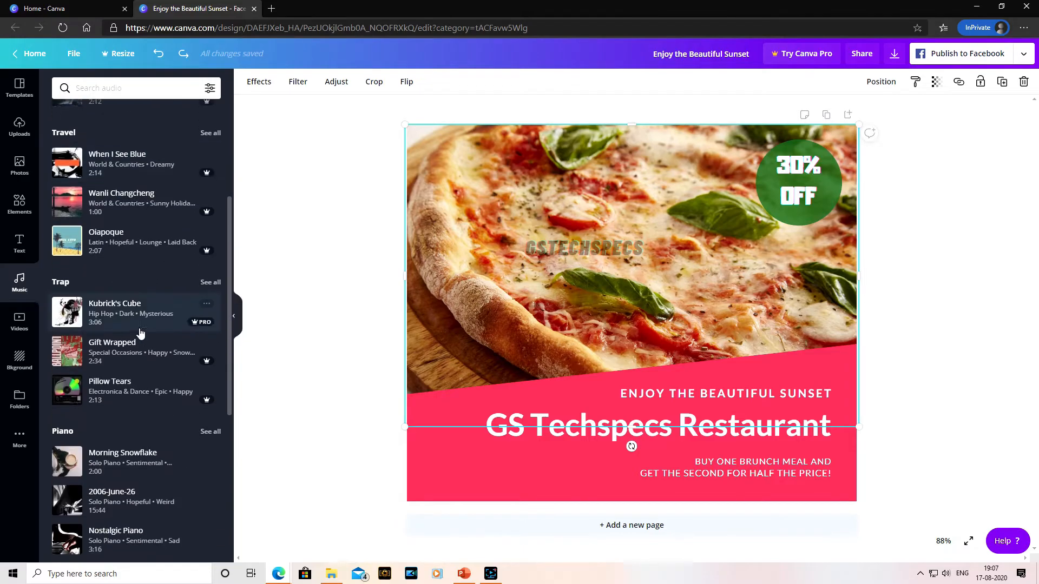
scroll(119, 319, "up", 15)
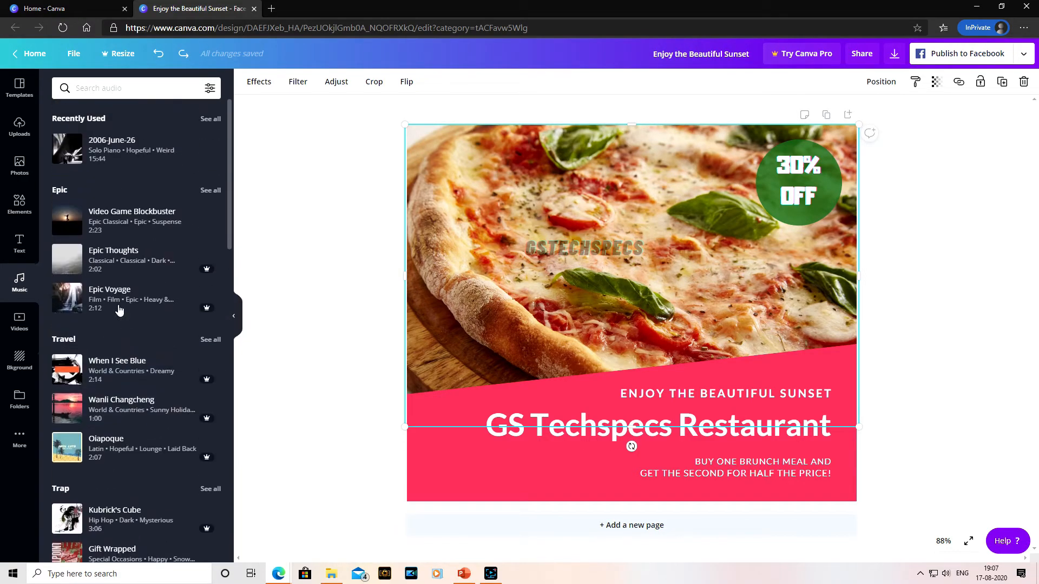
left_click(149, 265)
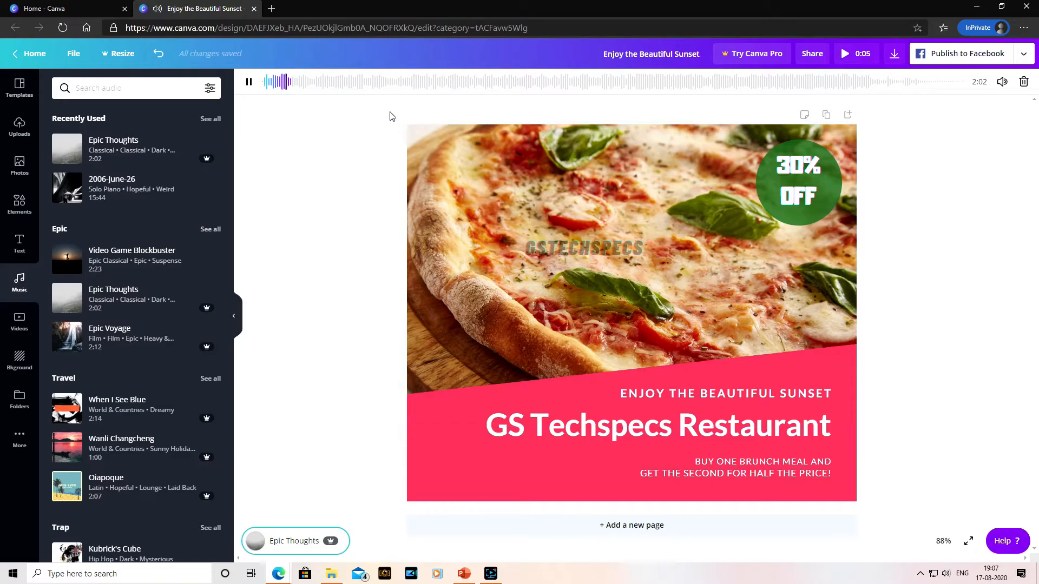
left_click(250, 86)
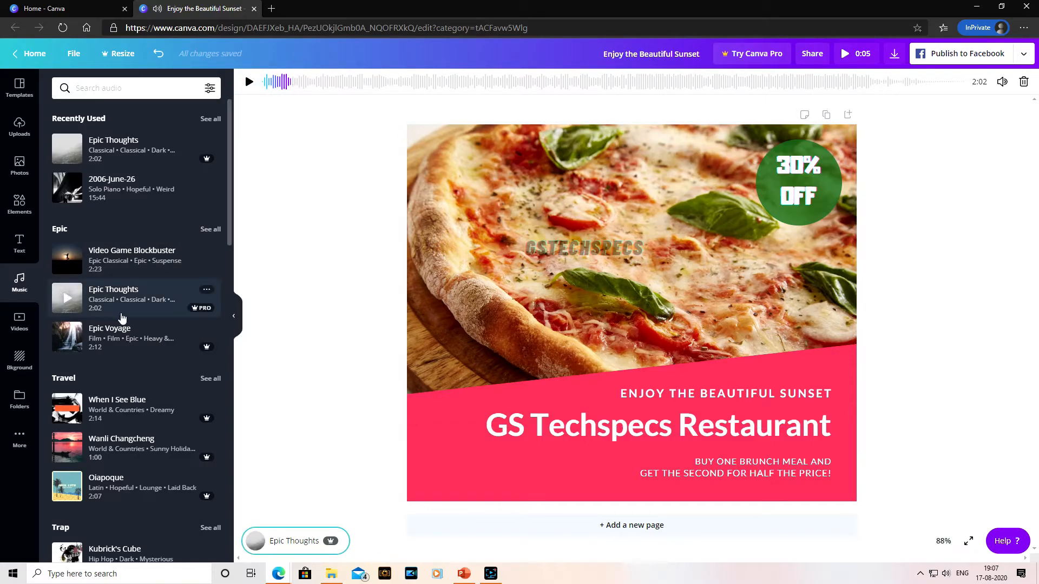
left_click(68, 262)
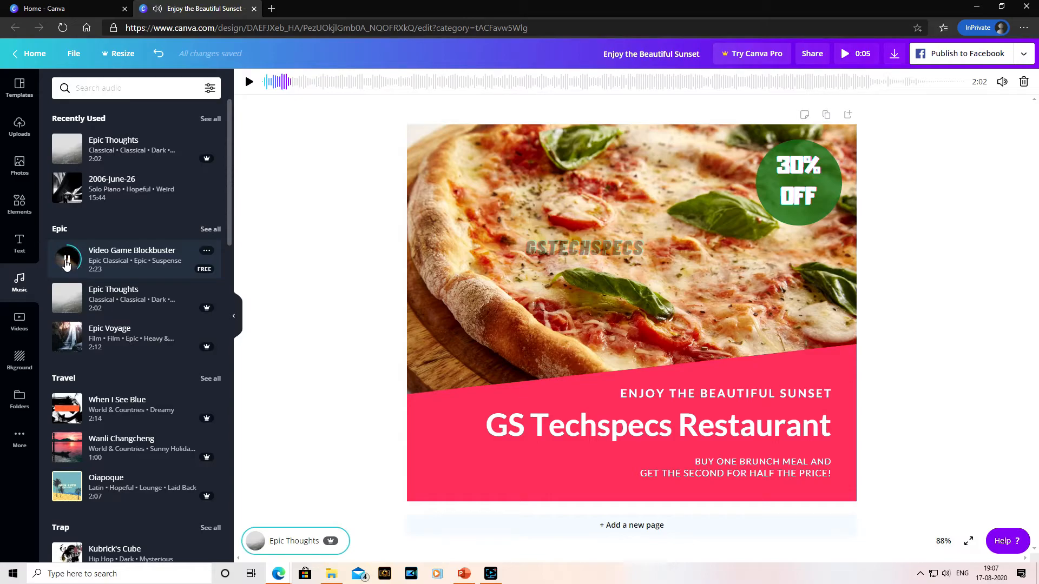
left_click(66, 264)
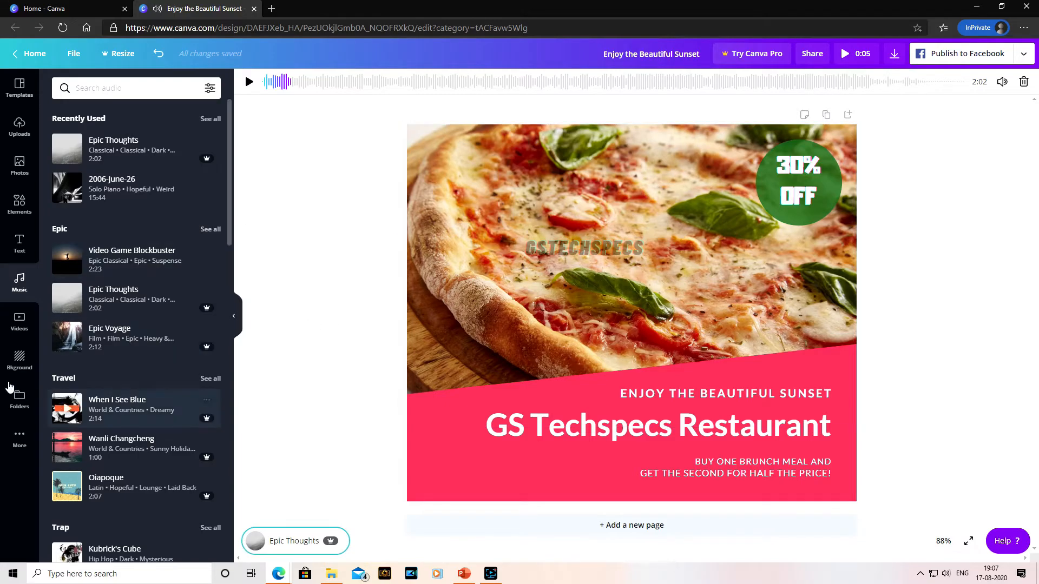
Open the video library and delete the pizza photo from the design.
left_click(19, 325)
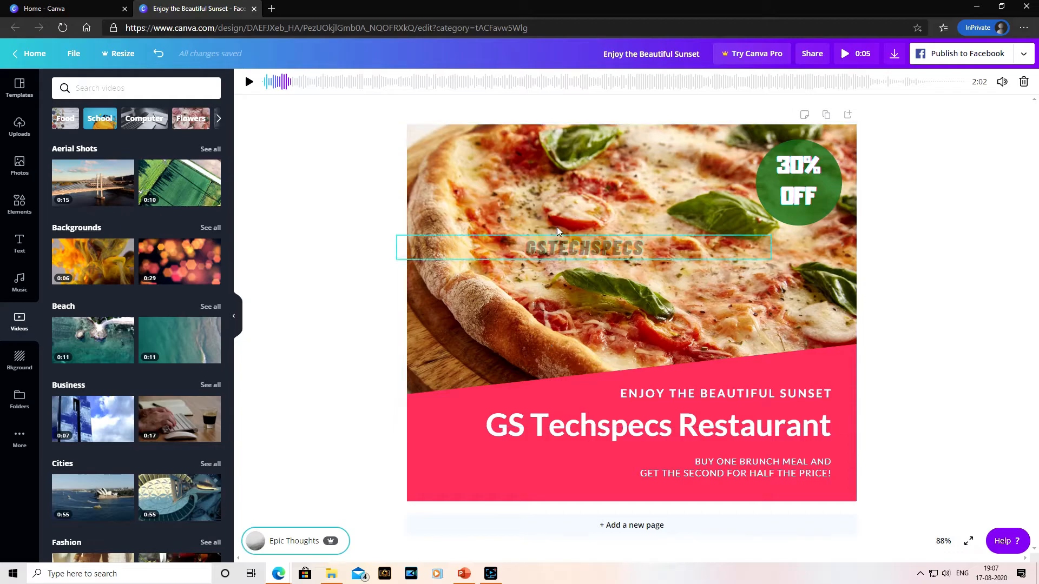
left_click(551, 194)
key("Delete")
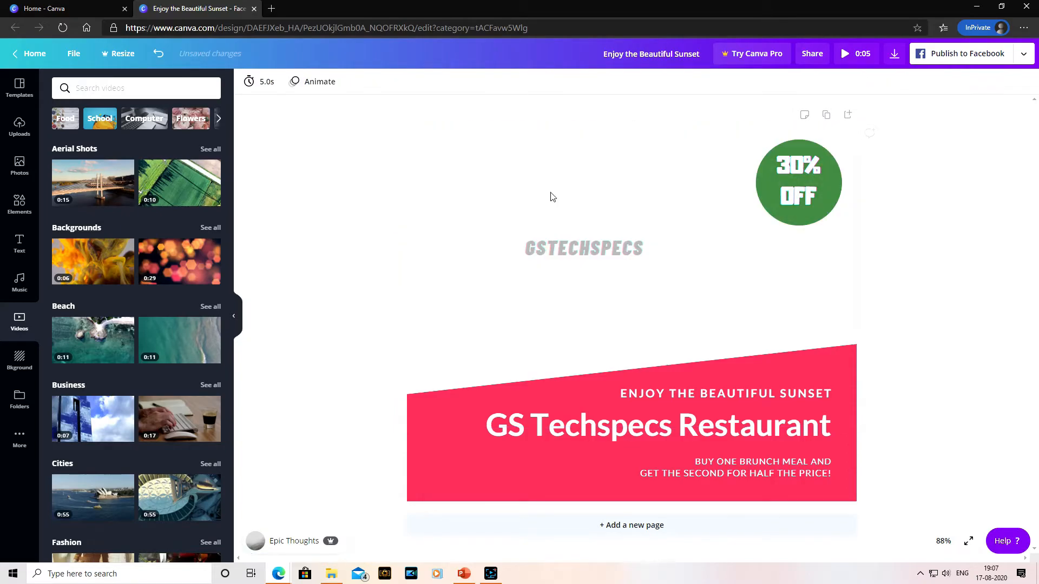
Search the video library for "FOOD".
left_click(143, 88)
type("FOOD")
key("Return")
key("Caps_Lock")
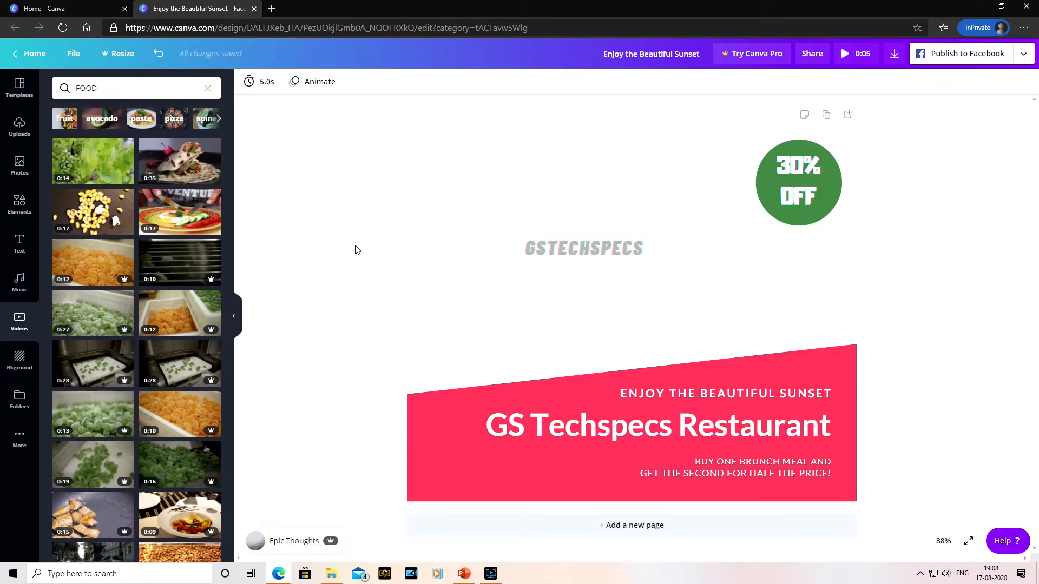
Search the video library for "pizza" and browse the clips found.
double_click(136, 92)
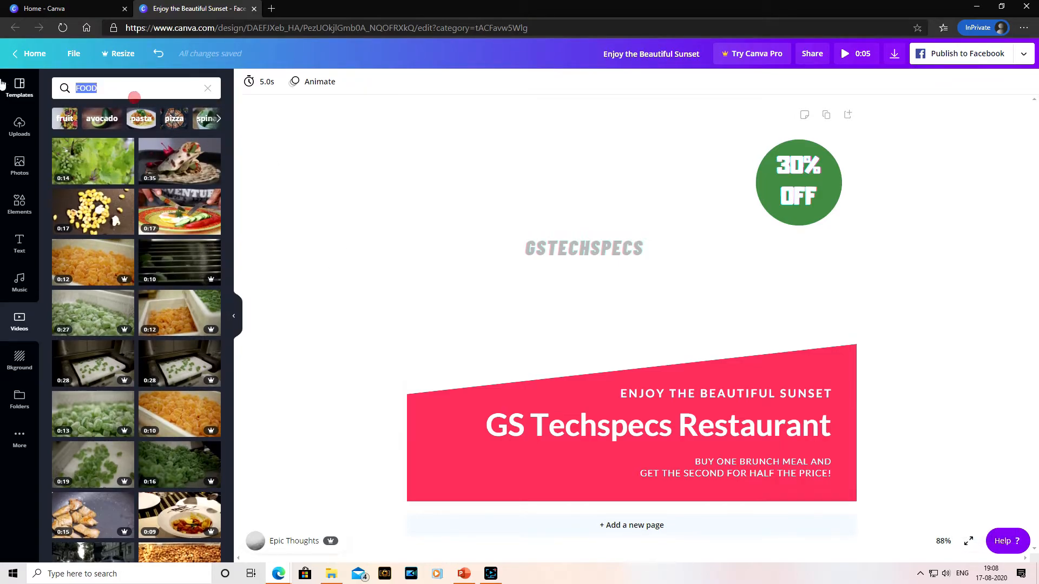
type("pizza")
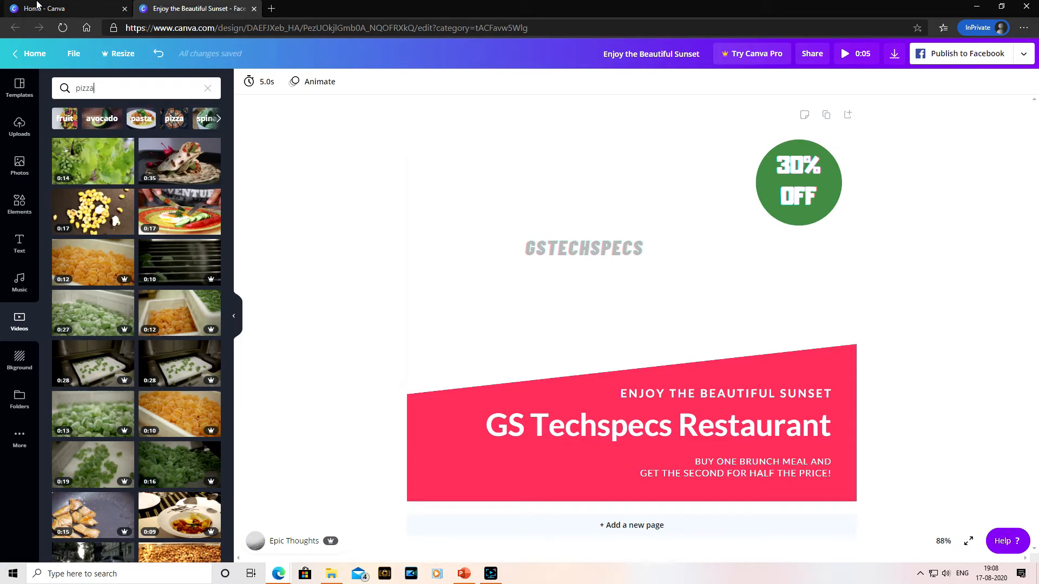
key("Return")
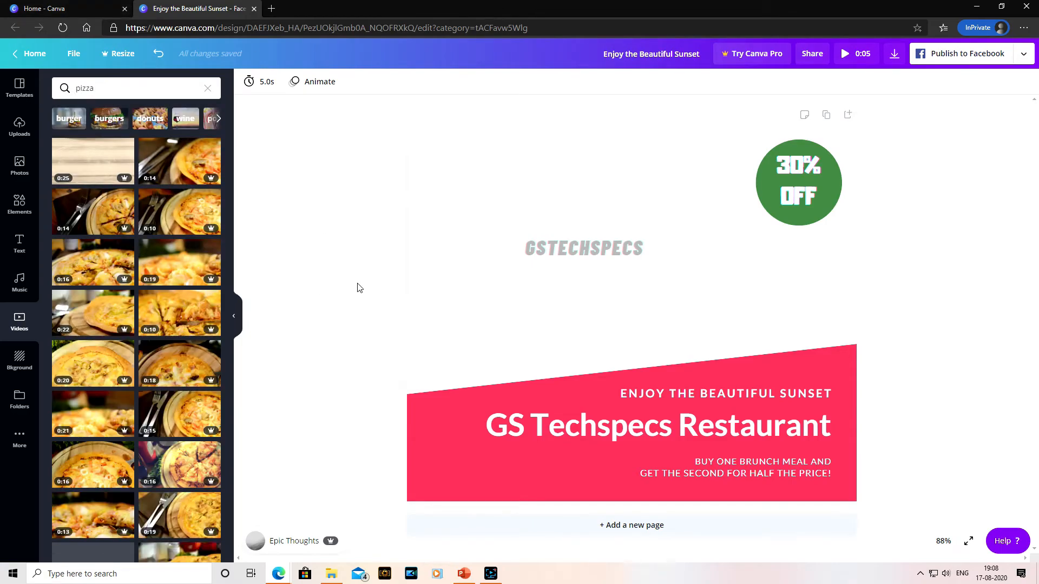
scroll(181, 262, "down", 8)
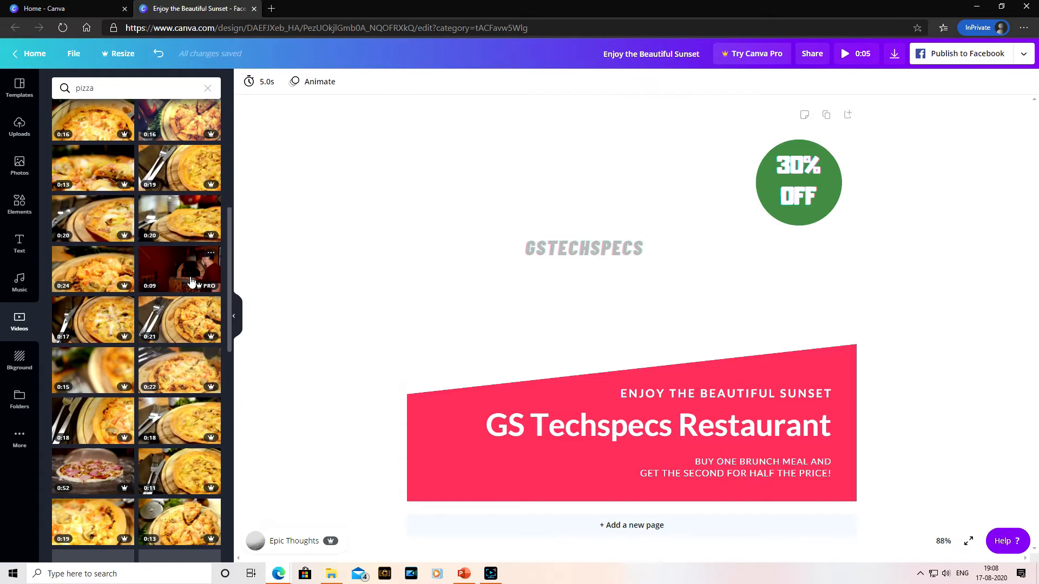
scroll(180, 216, "up", 8)
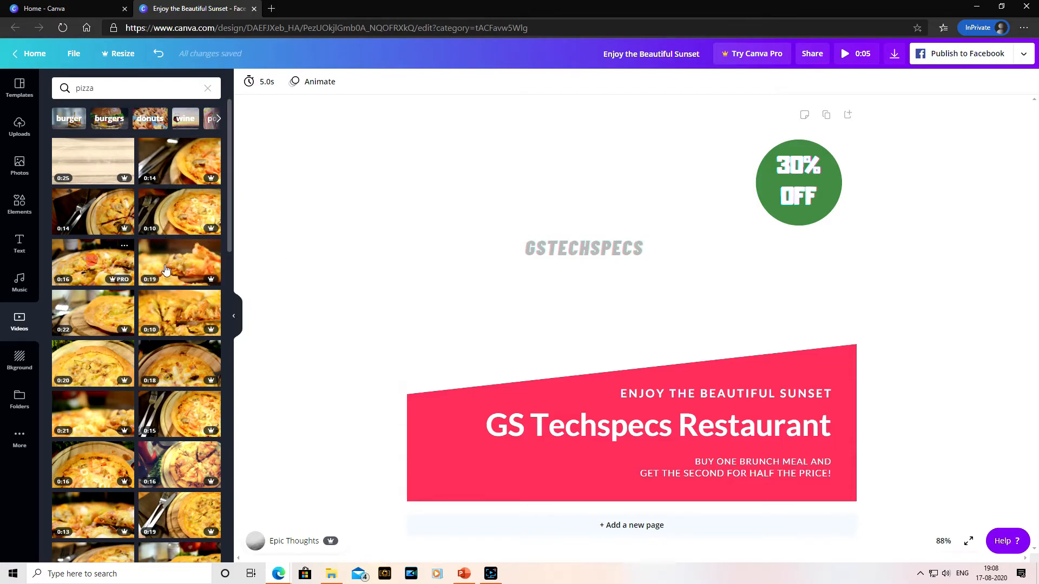
Add the 16-second pizza close-up video to the page's upper area and enlarge it to span the full page width.
left_click(130, 250)
left_click(730, 250)
left_click_drag(798, 277, 761, 199)
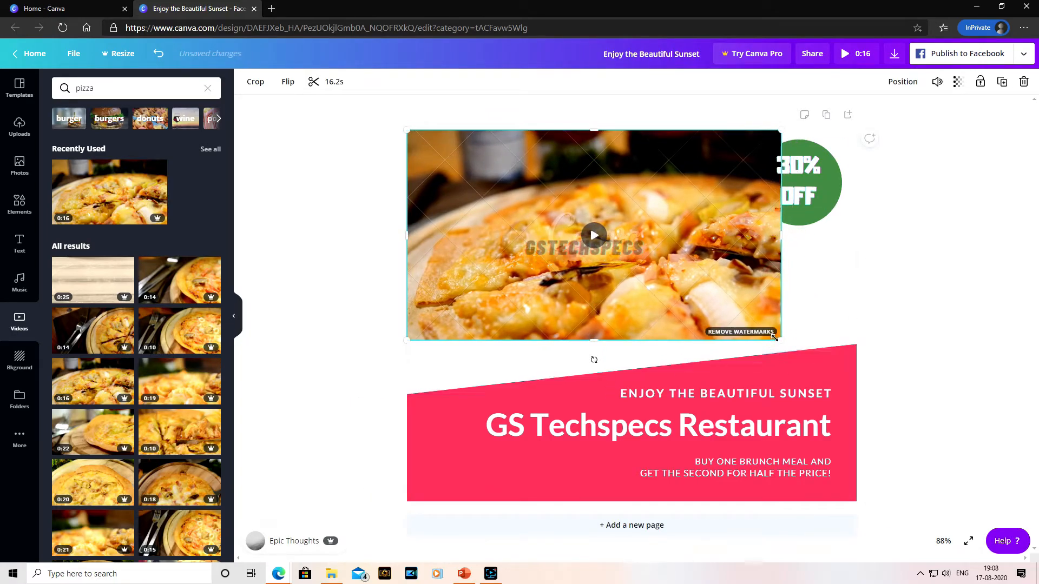
left_click_drag(781, 336, 862, 387)
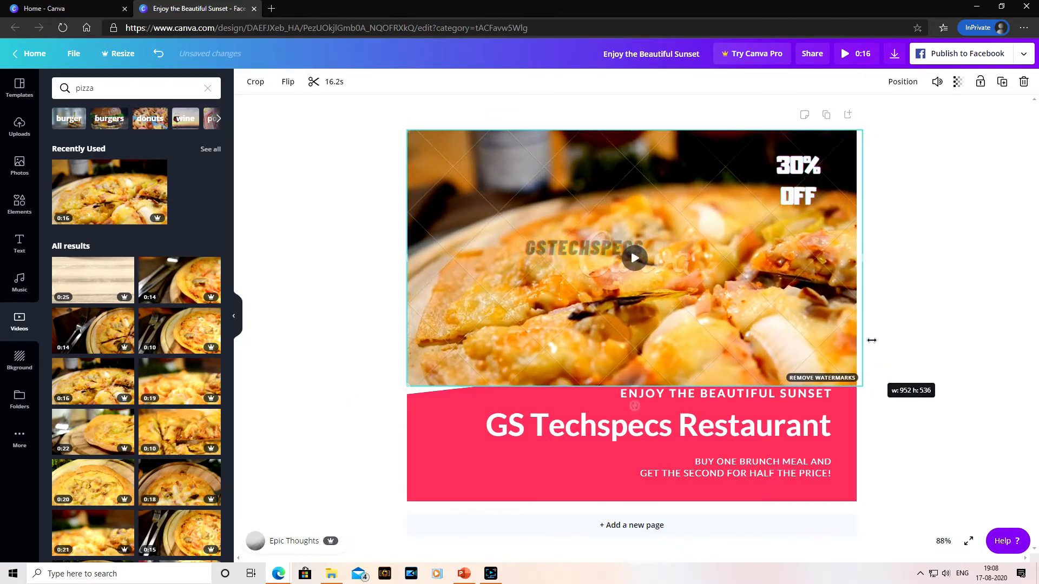
left_click_drag(401, 400, 394, 405)
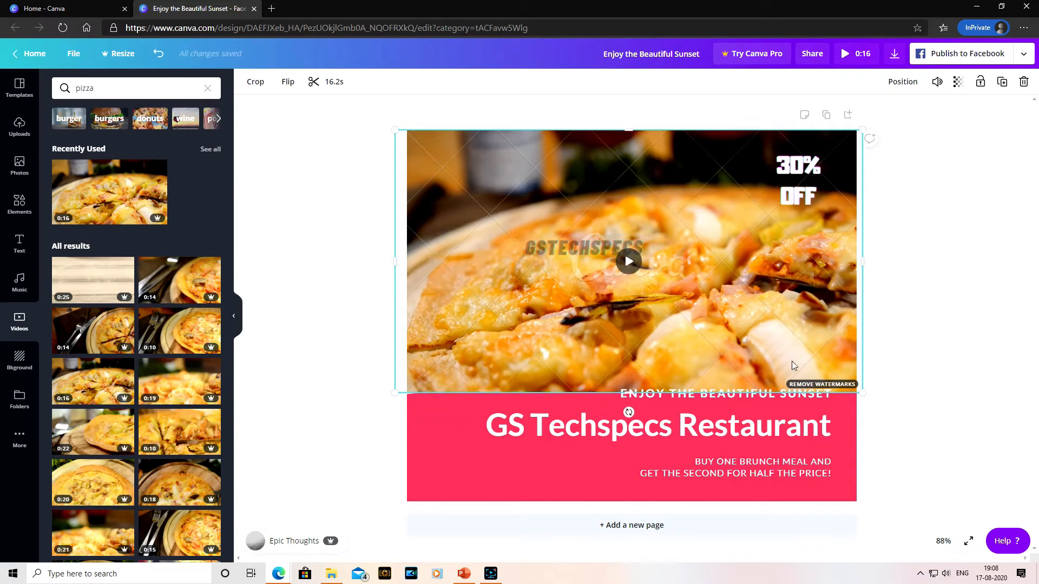
Play the pizza video on the page and delete it from the design.
left_click(628, 262)
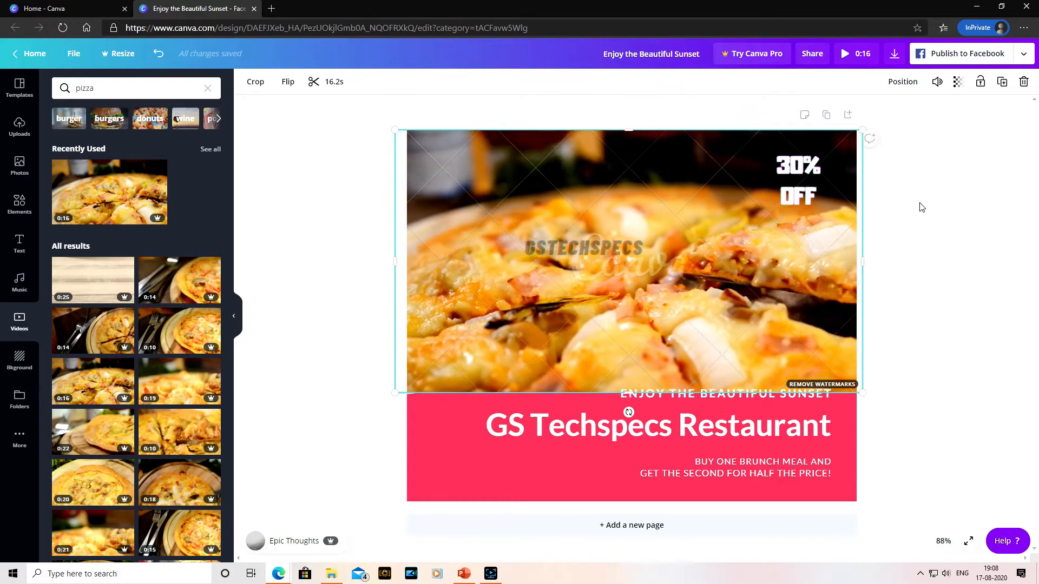
left_click(946, 334)
left_click(723, 336)
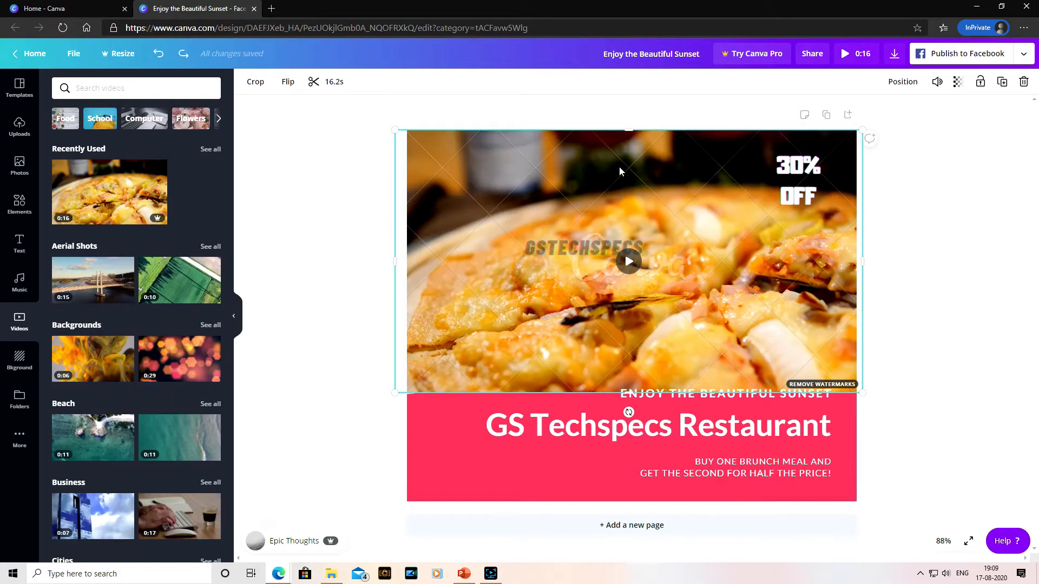
key("Delete")
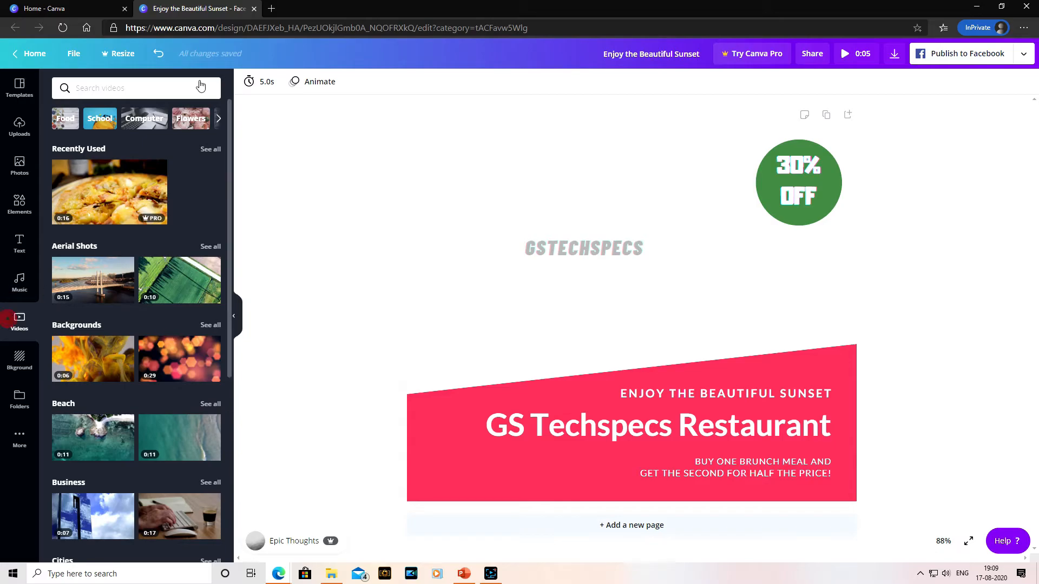
Browse the Flowers and leaves video categories and return to the main video library.
left_click(191, 118)
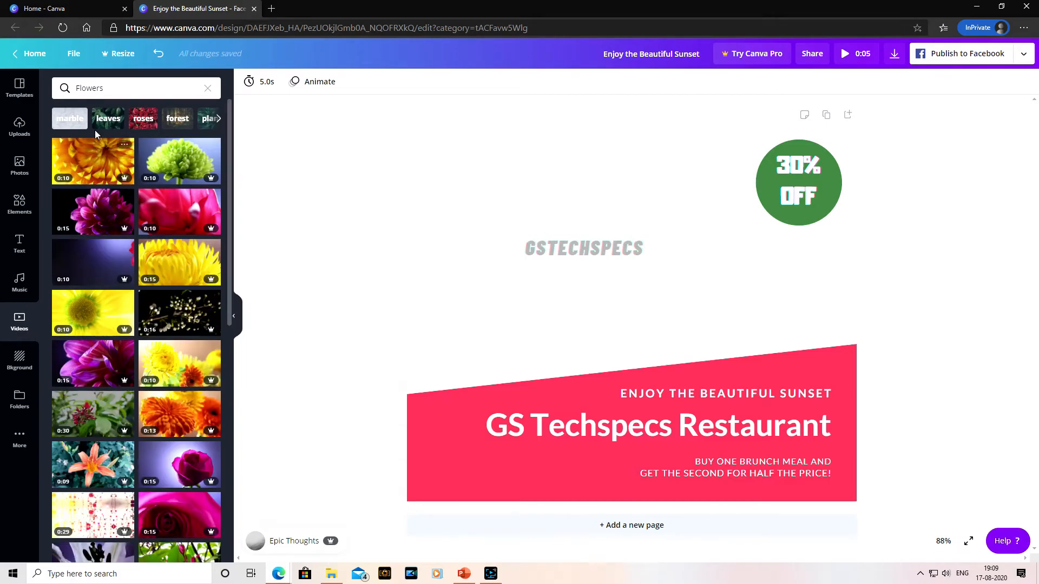
left_click(102, 118)
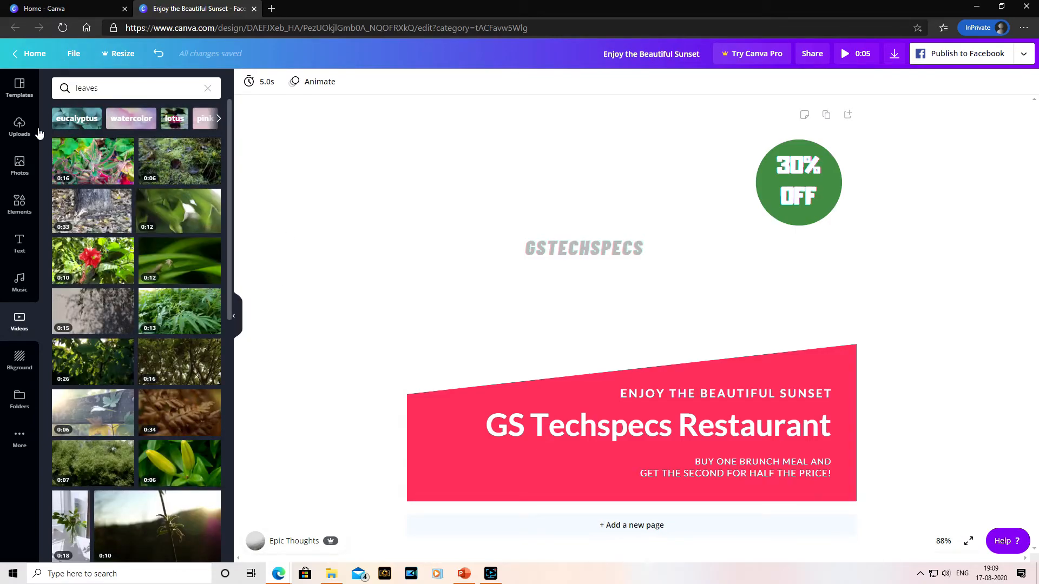
left_click(20, 322)
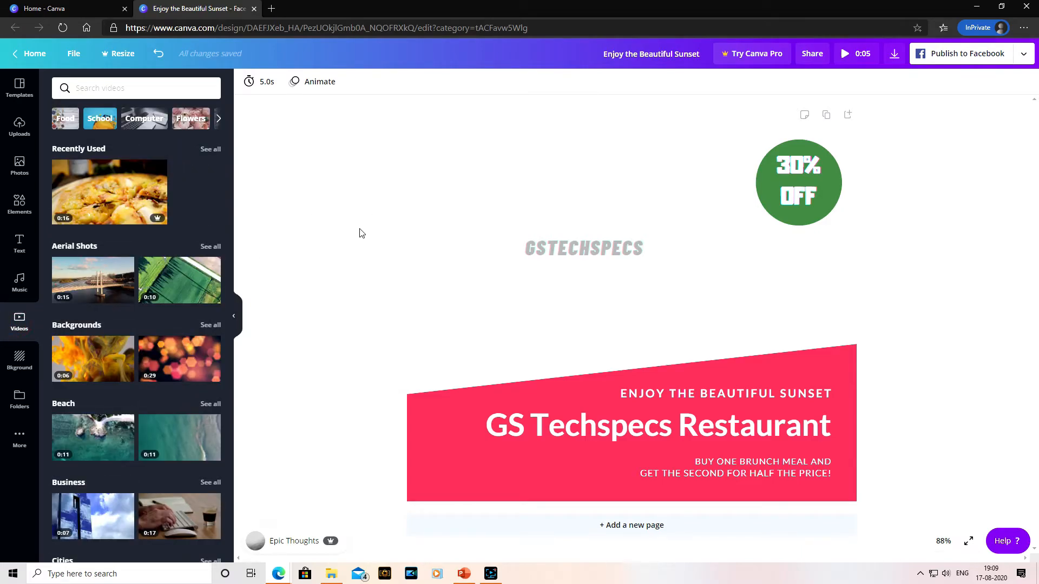
Add the 15-second bridge video from Aerial Shots and enlarge it across the upper part of the page.
left_click(123, 292)
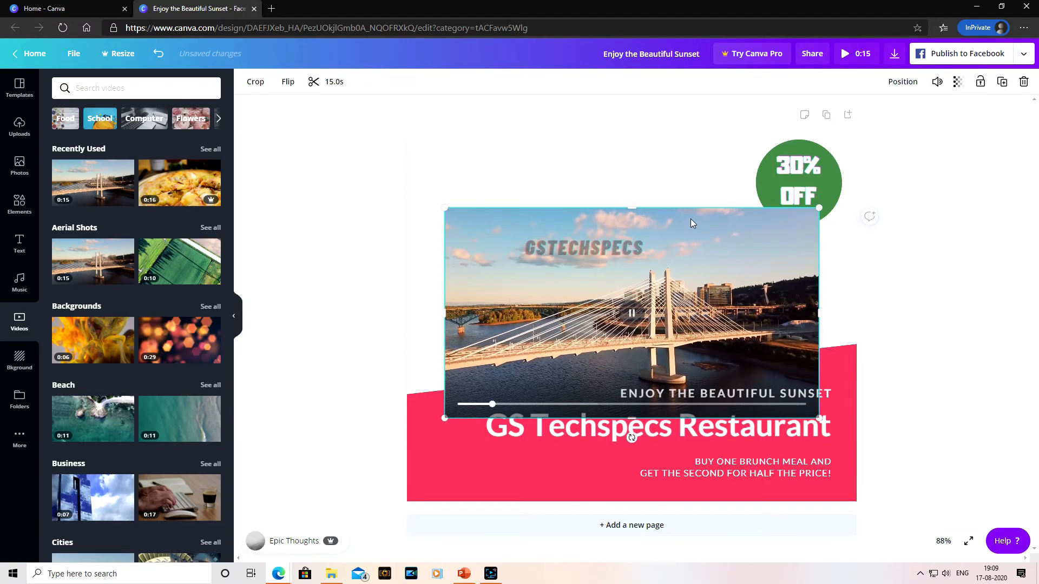
left_click_drag(702, 223, 668, 134)
left_click_drag(781, 335, 867, 363)
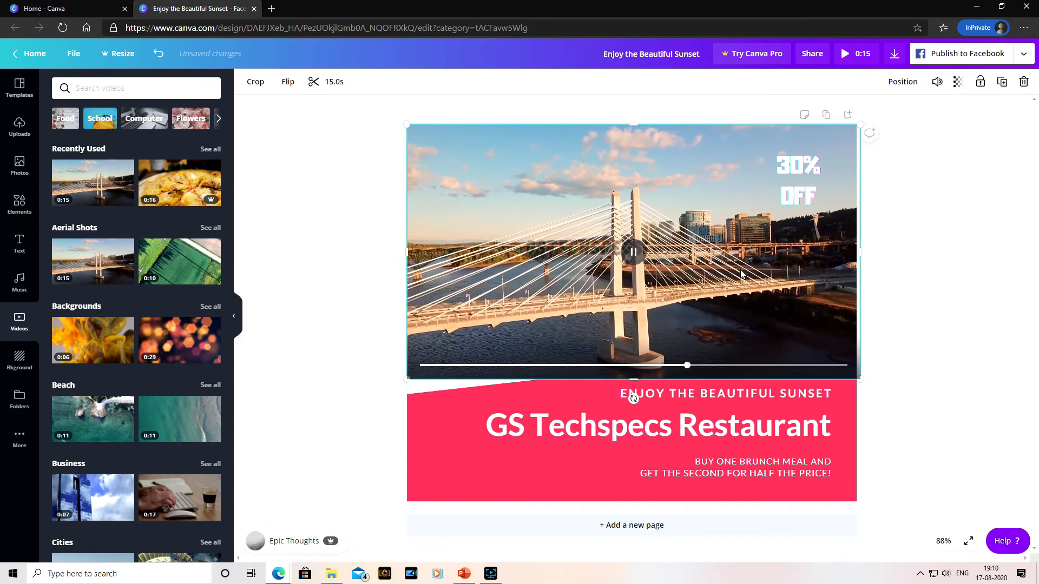
double_click(681, 219)
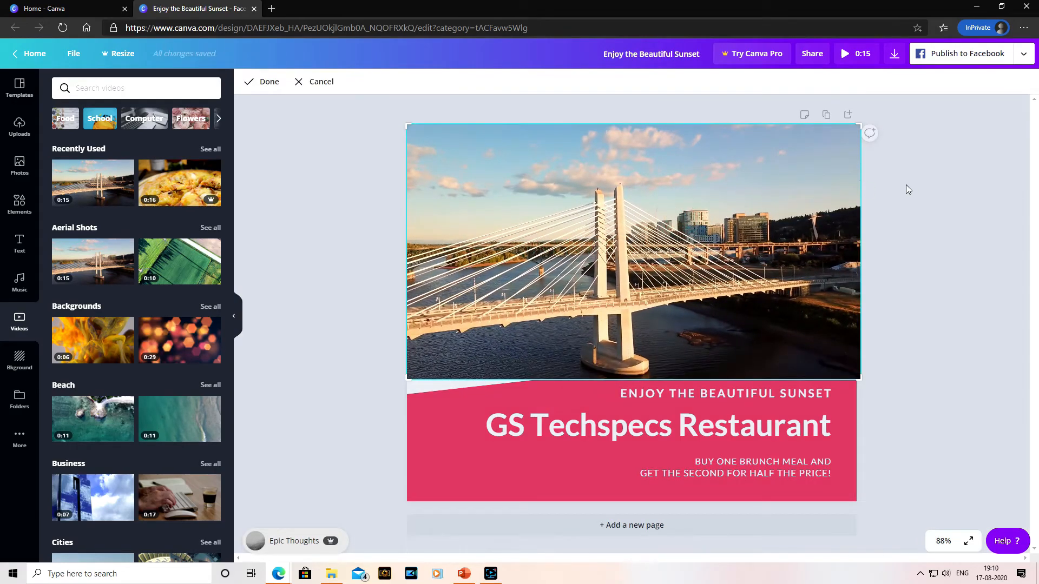
left_click(911, 183)
Try to adjust the bridge video's placement over the page's upper area and undo the last change.
left_click_drag(663, 155, 687, 161)
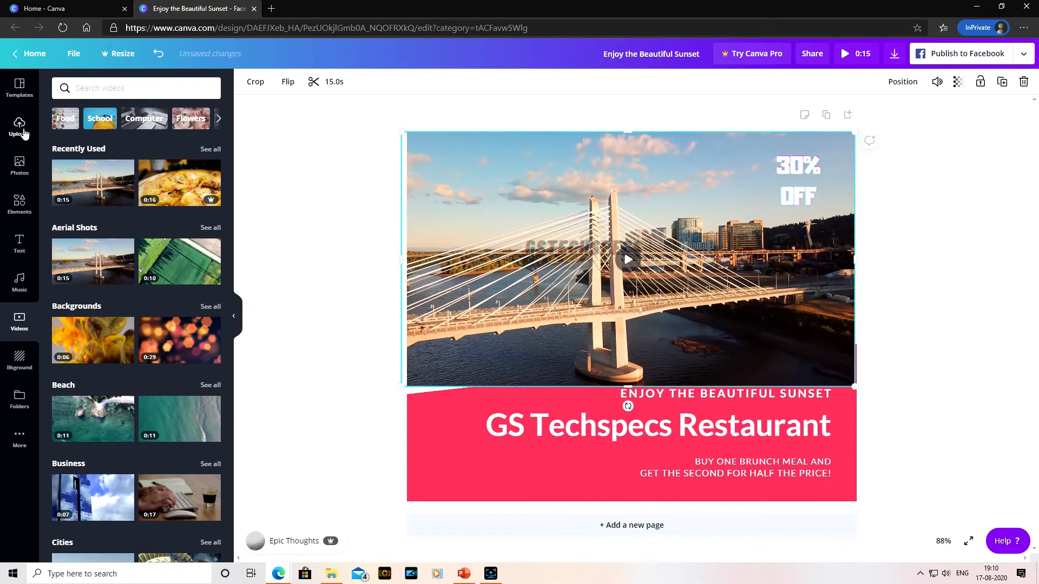
left_click_drag(692, 154, 691, 147)
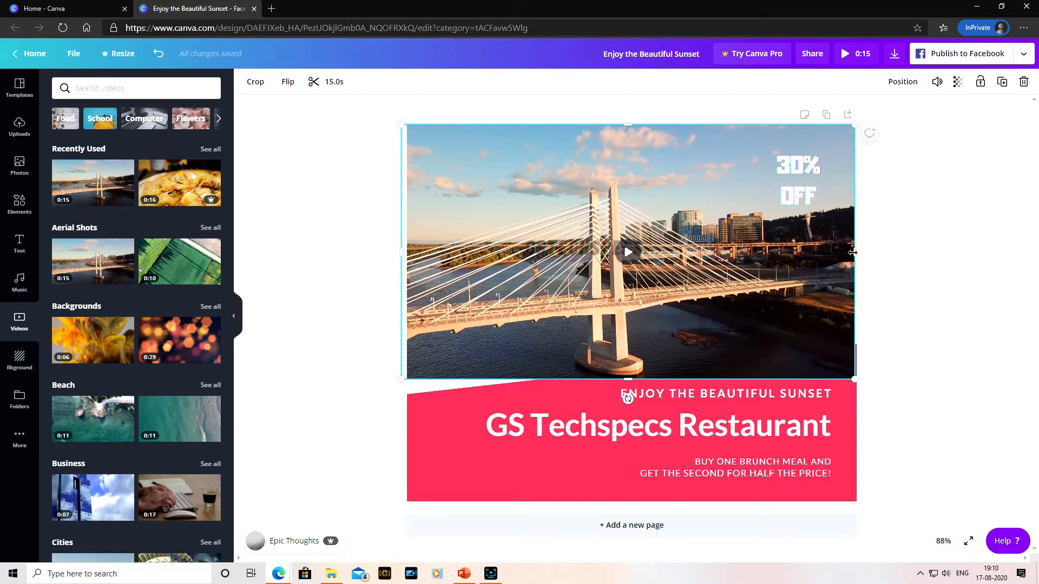
left_click_drag(672, 198, 680, 212)
key("ctrl+z")
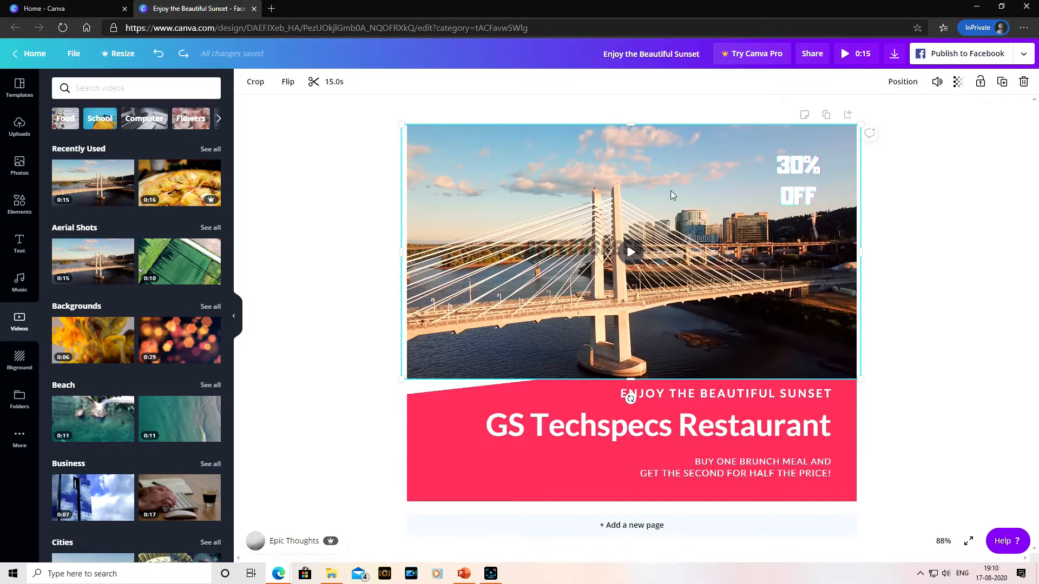
Crop off the upper strip of the bridge video so the sky area is reduced.
left_click(258, 83)
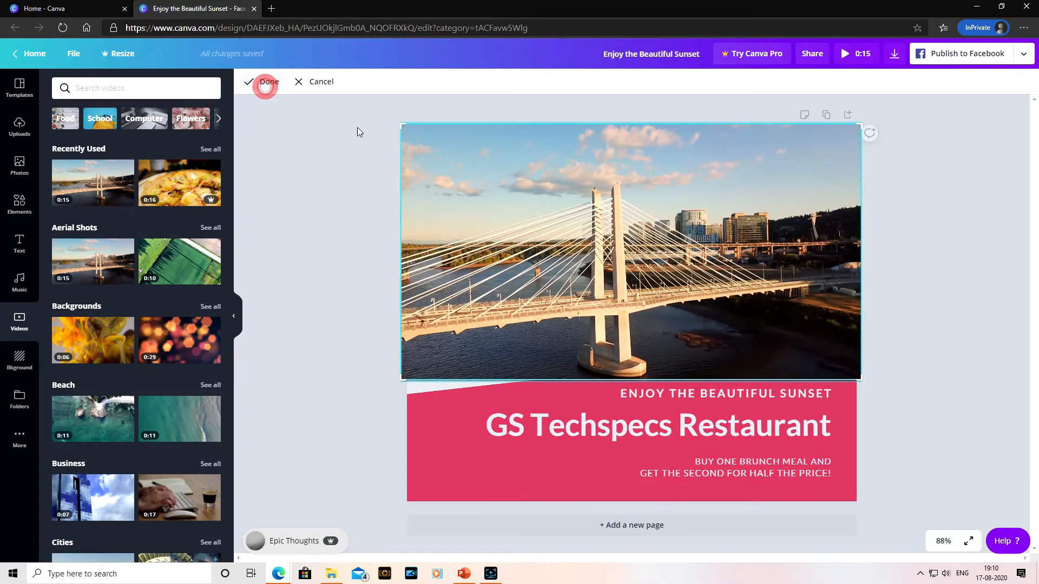
left_click_drag(400, 122, 400, 176)
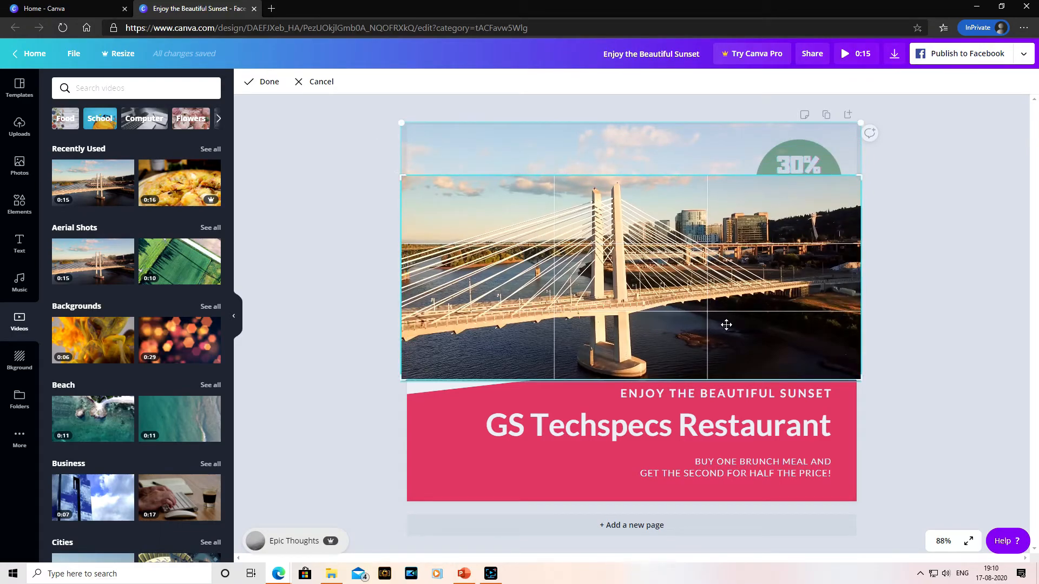
left_click(262, 82)
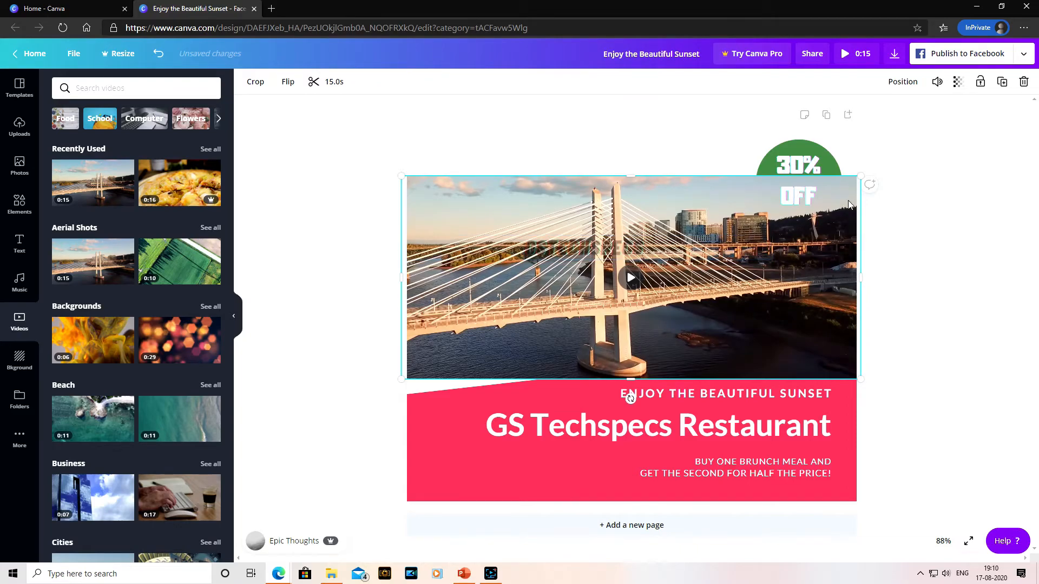
Undo the crop and placement changes to the bridge video and delete it from the design.
mouse_move(710, 188)
left_mouse_down()
mouse_move(710, 137)
mouse_move(710, 195)
left_mouse_up()
key("ctrl+z")
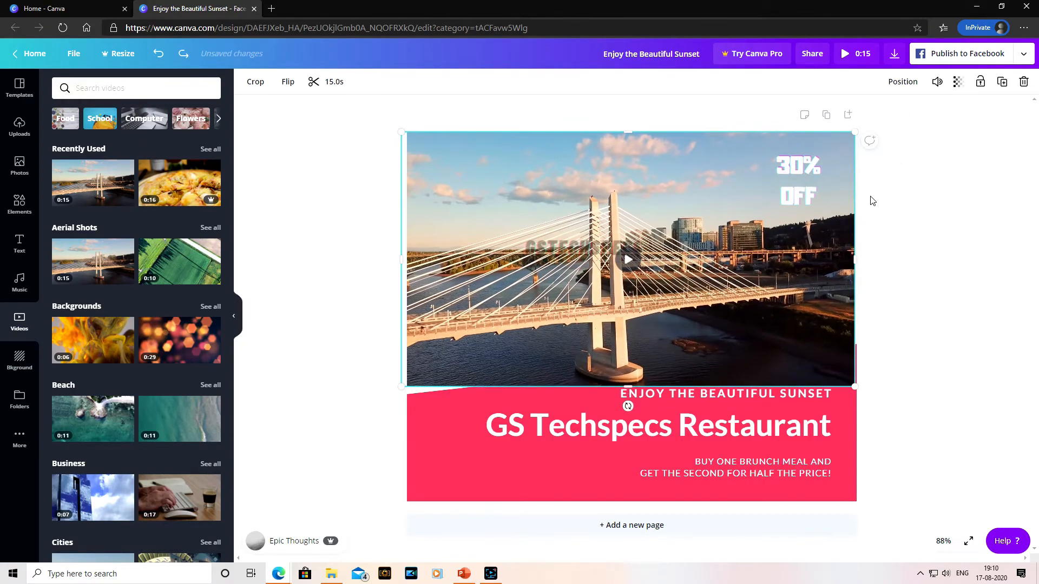
key("ctrl+z")
key("ctrl+z")
key("ctrl+z")
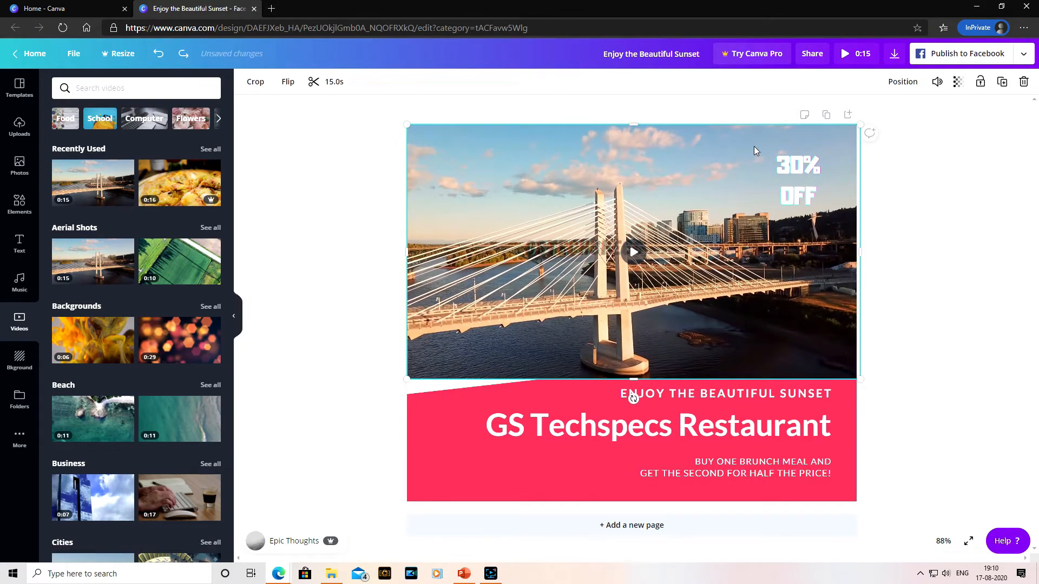
key("Delete")
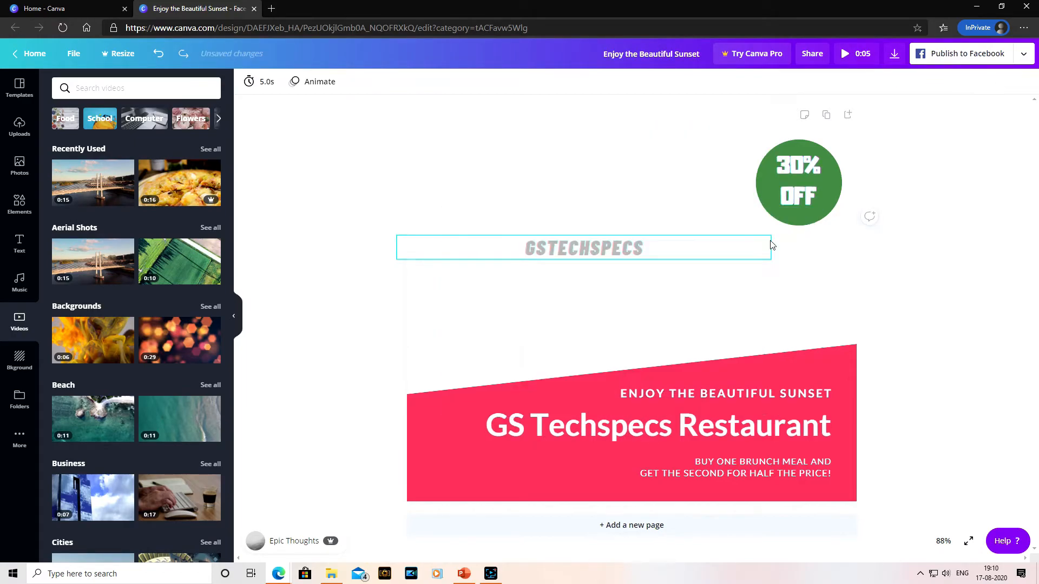
Try the pink-to-teal polygon background and the blue gradient background on the page.
left_click(20, 360)
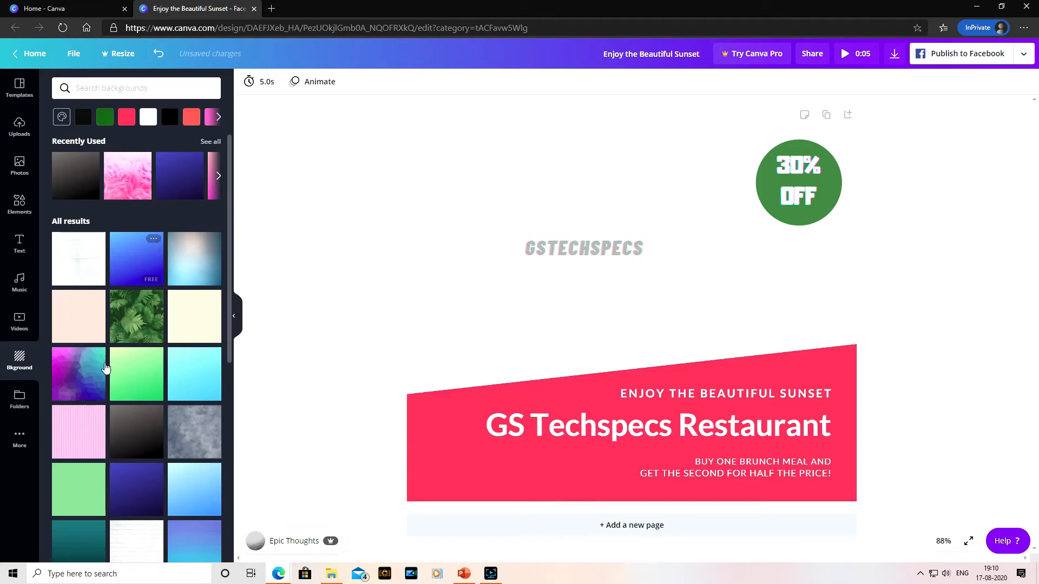
left_click(89, 378)
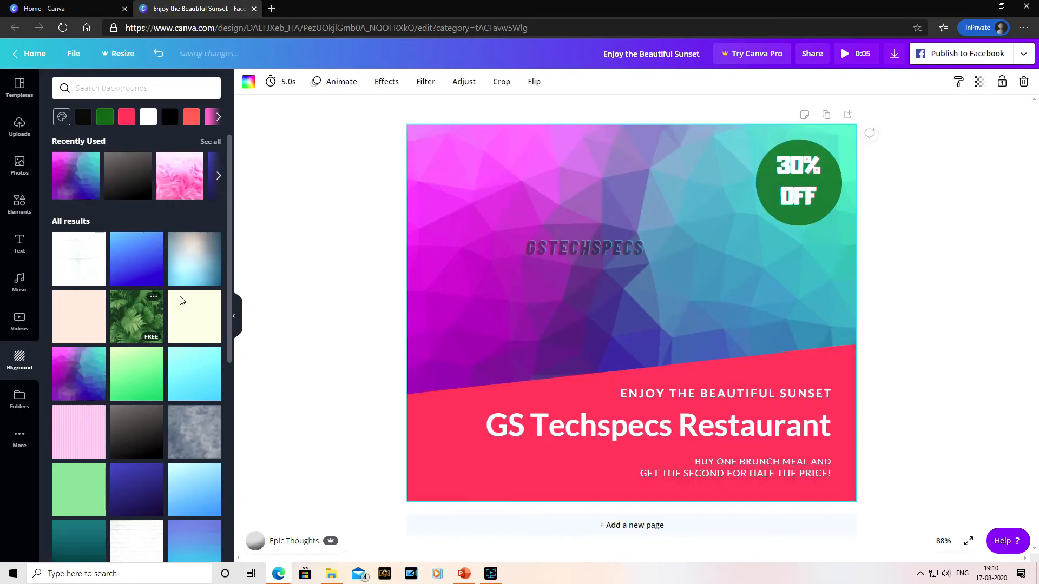
left_click(144, 268)
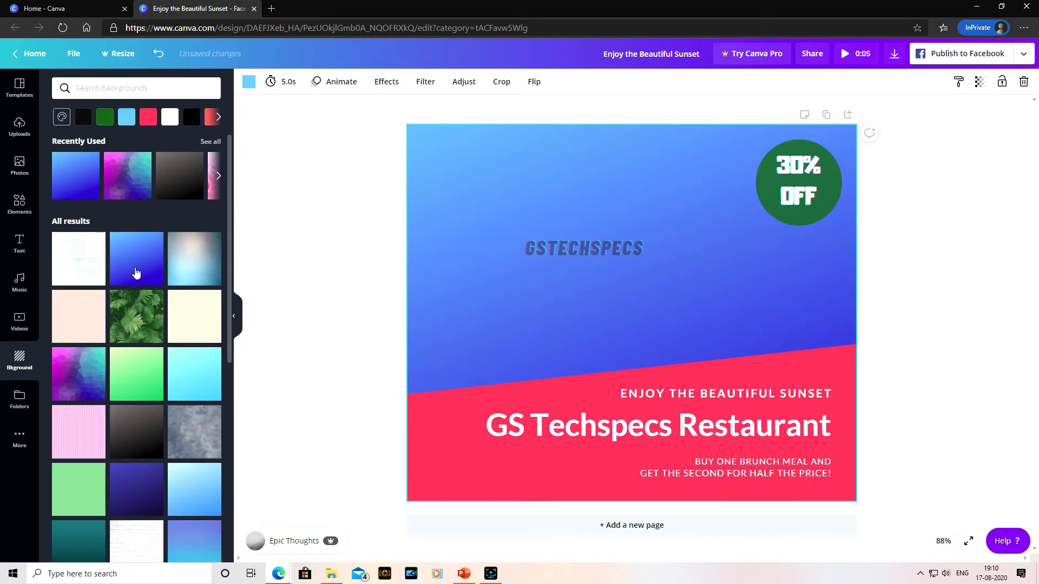
Find the multicolored abstract painting background in the background library and apply it to the page.
scroll(174, 277, "down", 5)
scroll(163, 287, "down", 10)
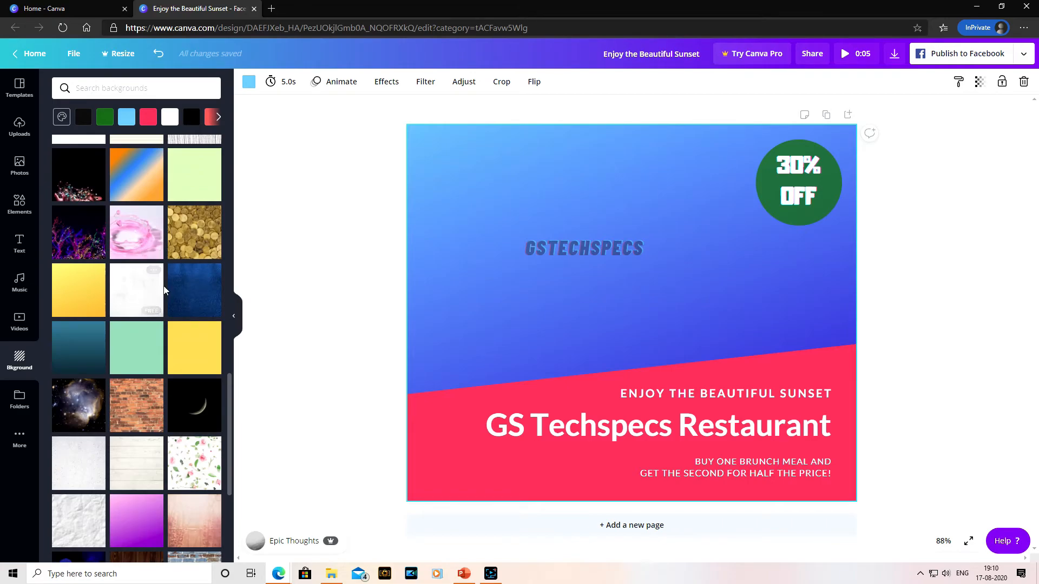
scroll(163, 294, "down", 5)
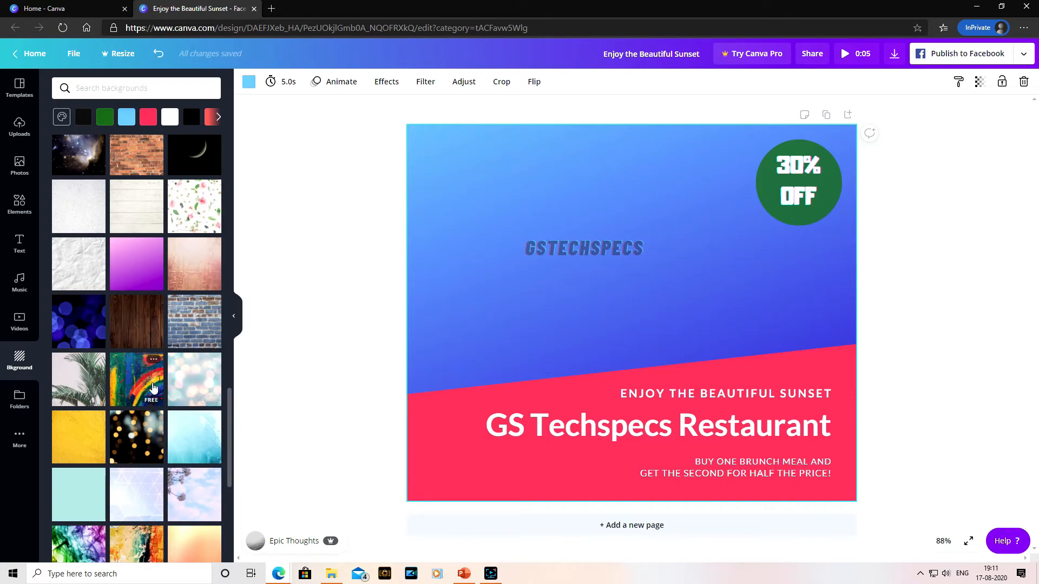
left_click(141, 387)
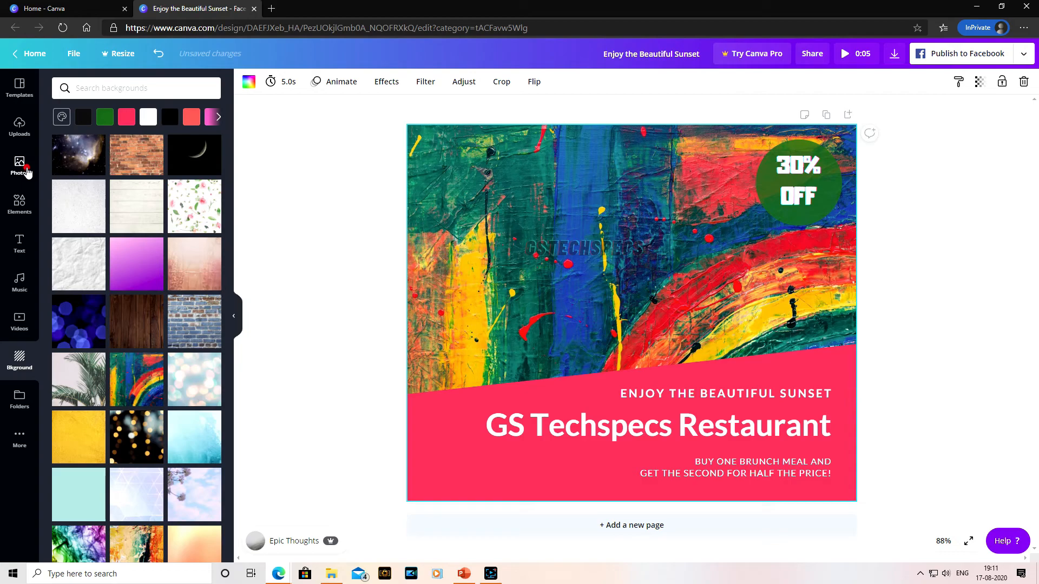
Add the close-up pizza photo with basil leaves to the page and delete it.
left_click(27, 172)
left_click(184, 220)
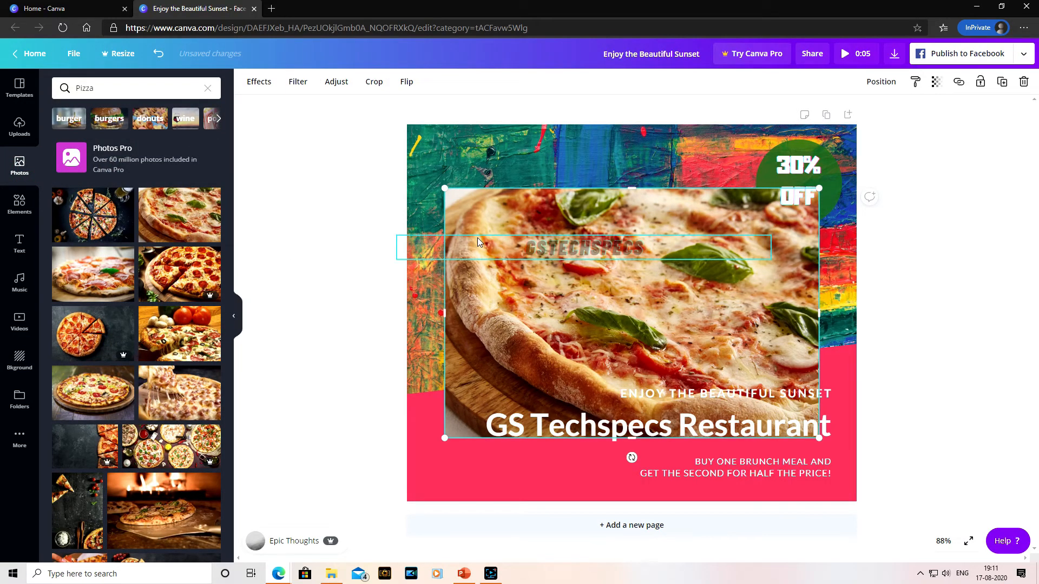
key("Delete")
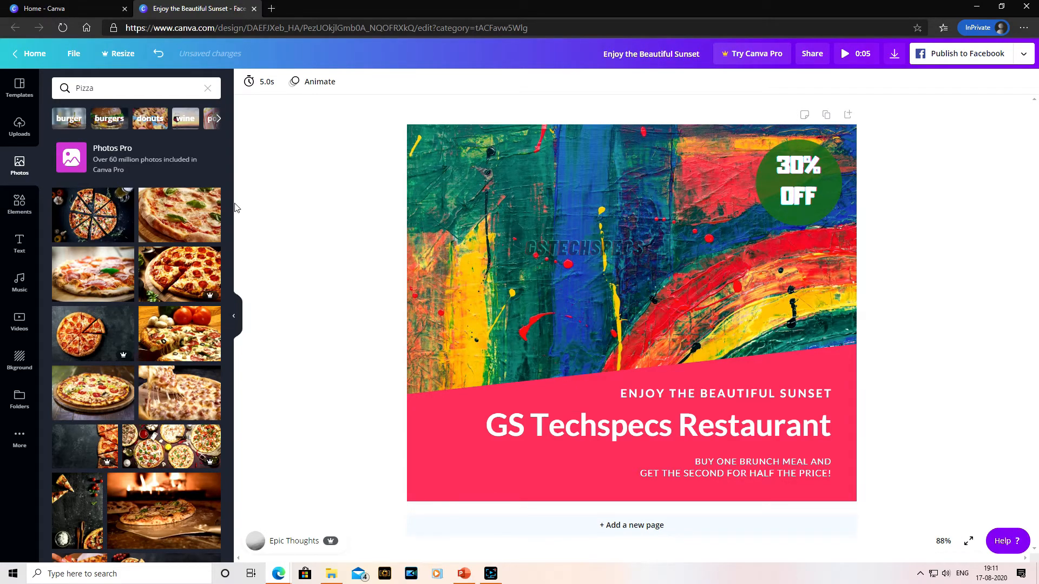
Add the sliced pizza photo with the dark background, shrink it and place it above the red banner beside the "30% OFF" badge.
left_click(111, 227)
left_click(669, 206)
left_click_drag(669, 205, 671, 241)
left_click(735, 274)
key("ctrl+z")
left_click_drag(776, 240, 766, 186)
left_click_drag(437, 380, 481, 352)
left_click_drag(760, 149, 728, 191)
left_click_drag(483, 188, 408, 128)
left_click_drag(658, 184, 714, 198)
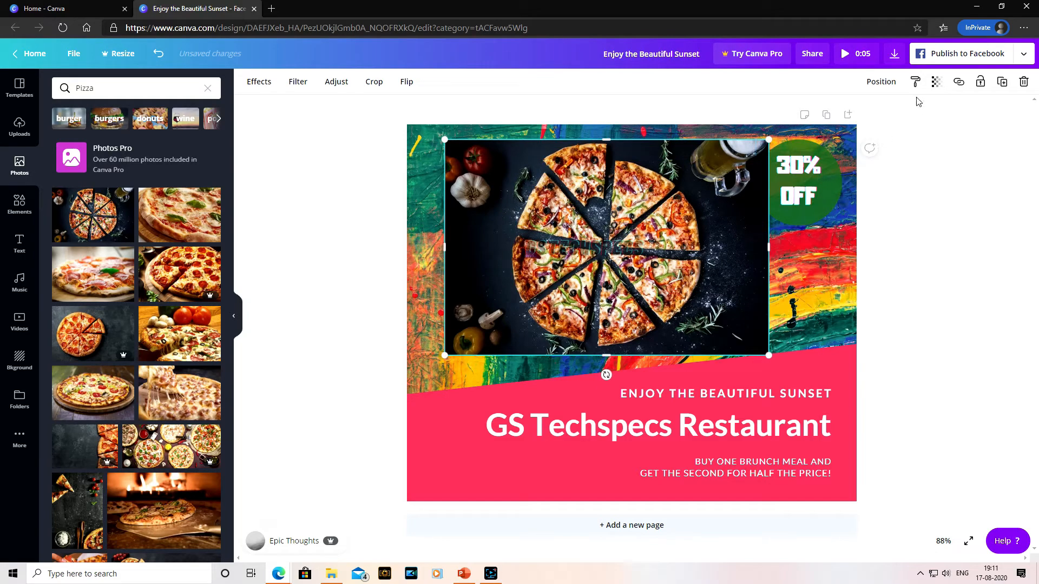
Send the sliced pizza photo backward so it sits behind the "30% OFF" badge and undo the last change.
left_click(885, 83)
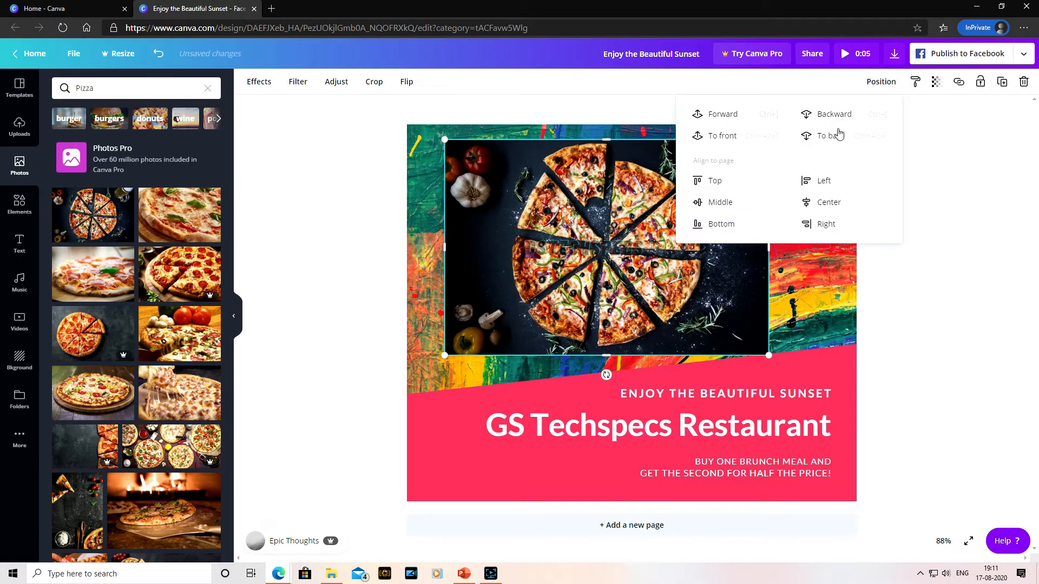
left_click(819, 119)
left_click(942, 257)
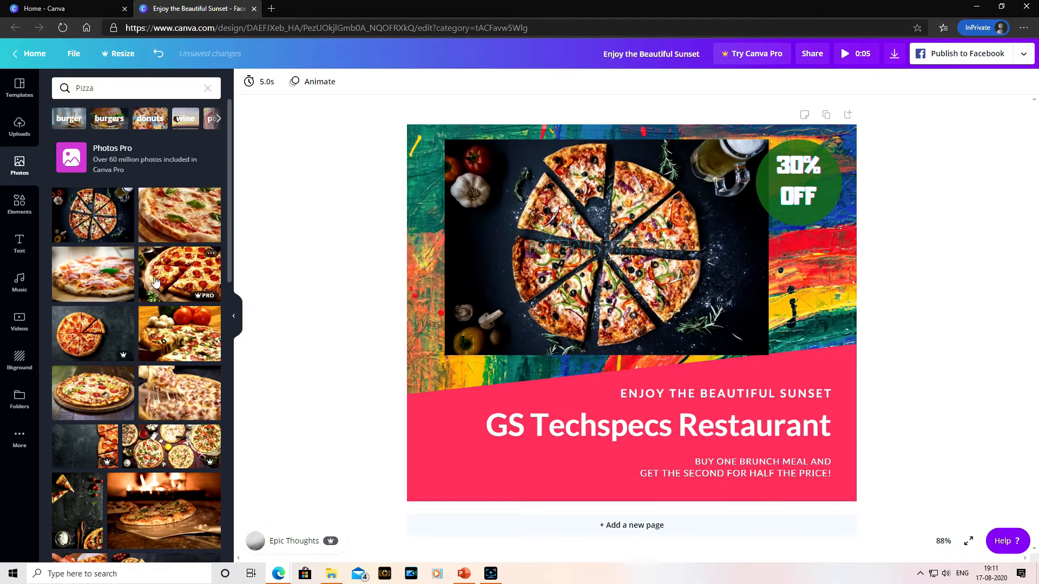
key("ctrl+z")
left_click(898, 285)
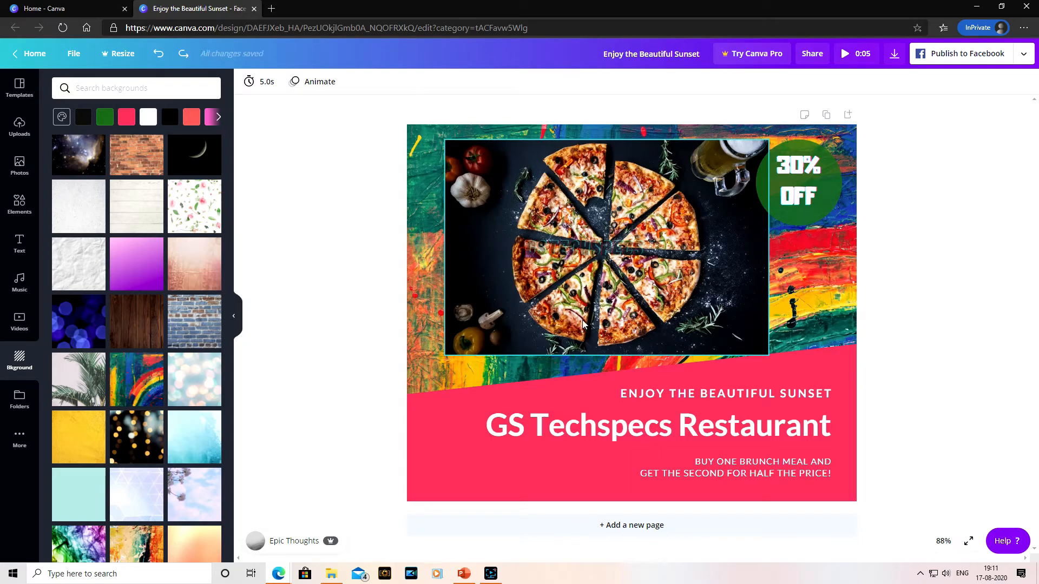
Delete the multicolored painted background from the page.
left_click(417, 361)
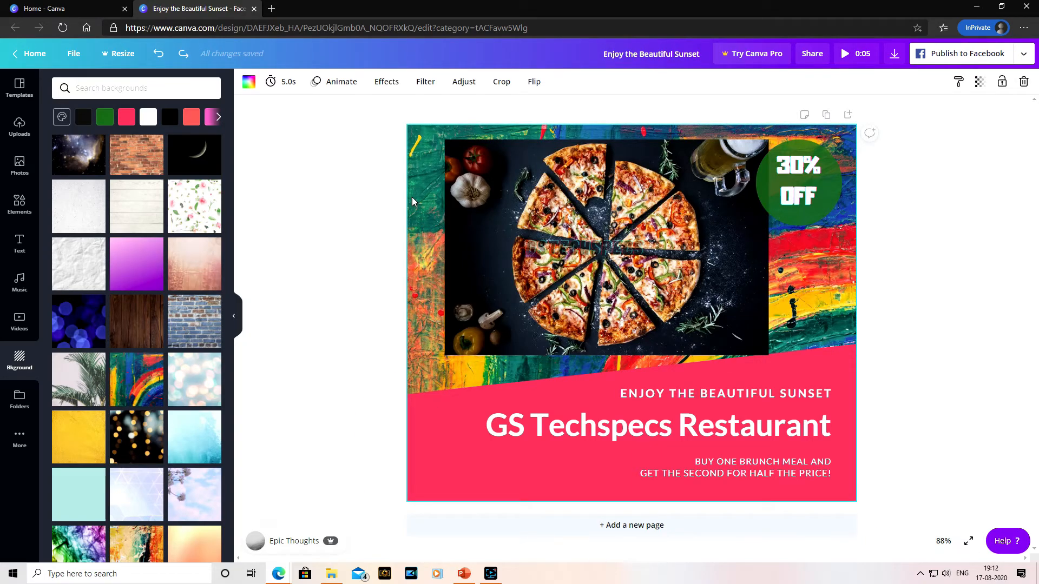
key("Delete")
Enlarge the sliced pizza photo to cover the full page width and send it backward behind the red banner.
left_click(487, 156)
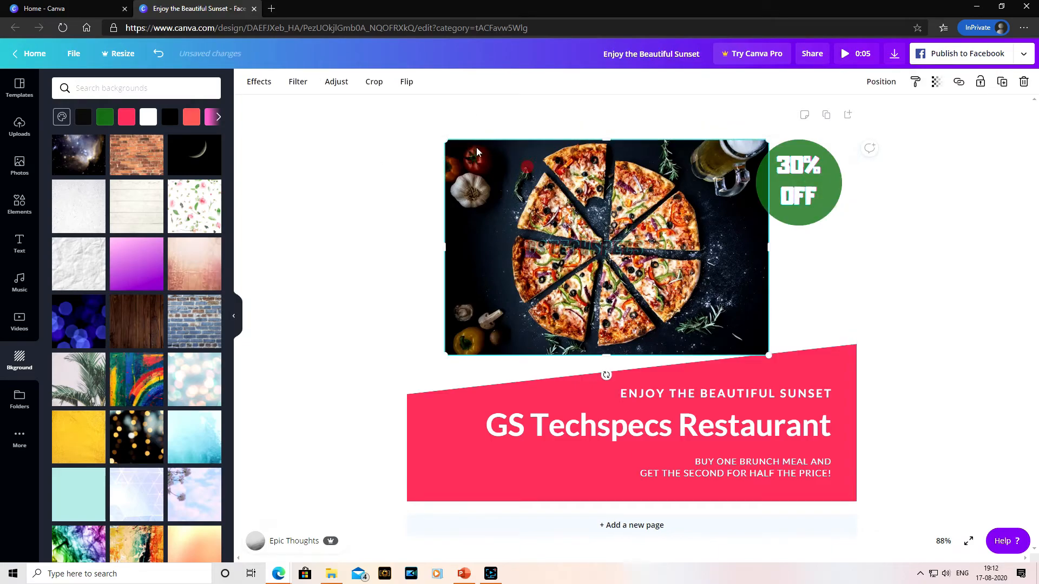
mouse_move(446, 140)
left_mouse_down()
mouse_move(408, 127)
mouse_move(456, 141)
left_mouse_up()
left_click_drag(769, 353, 864, 412)
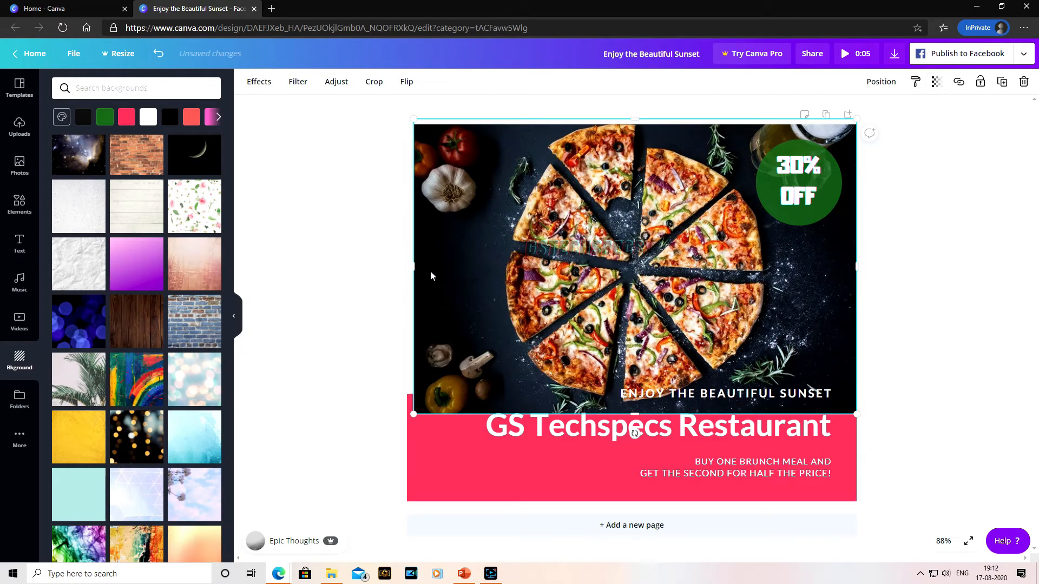
left_click_drag(413, 414, 393, 427)
left_click(880, 81)
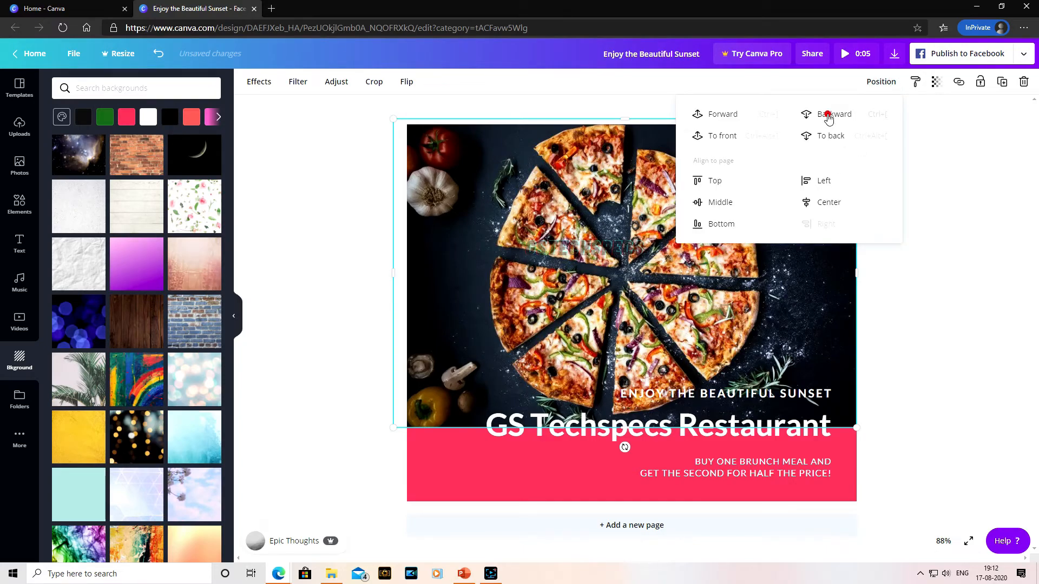
left_click(826, 114)
left_click(956, 270)
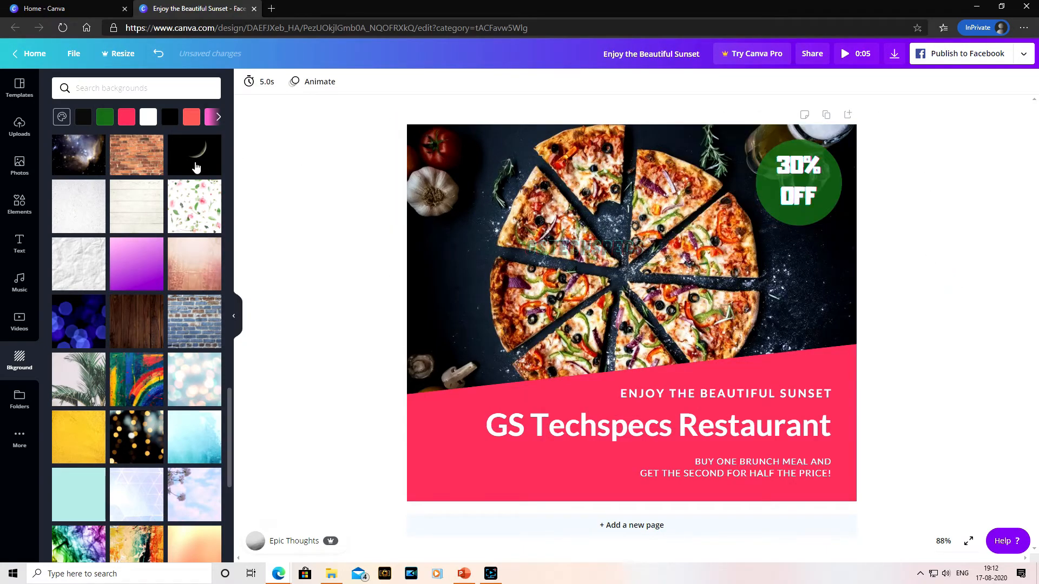
Add the close-up pizza photo with basil leaves, and delete both it and the sliced pizza photo from the page.
left_click(27, 167)
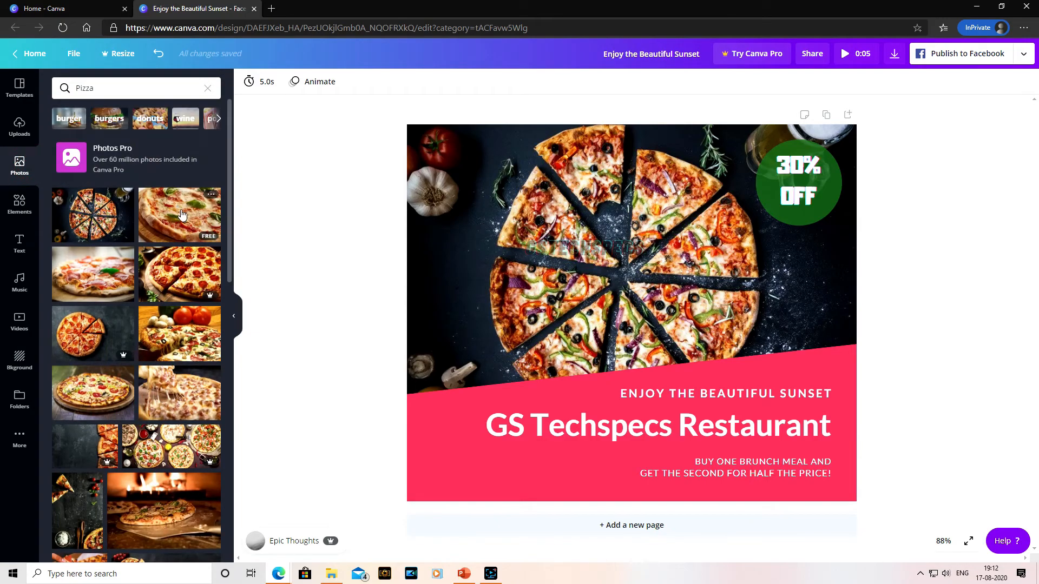
left_click(176, 218)
left_click(558, 143)
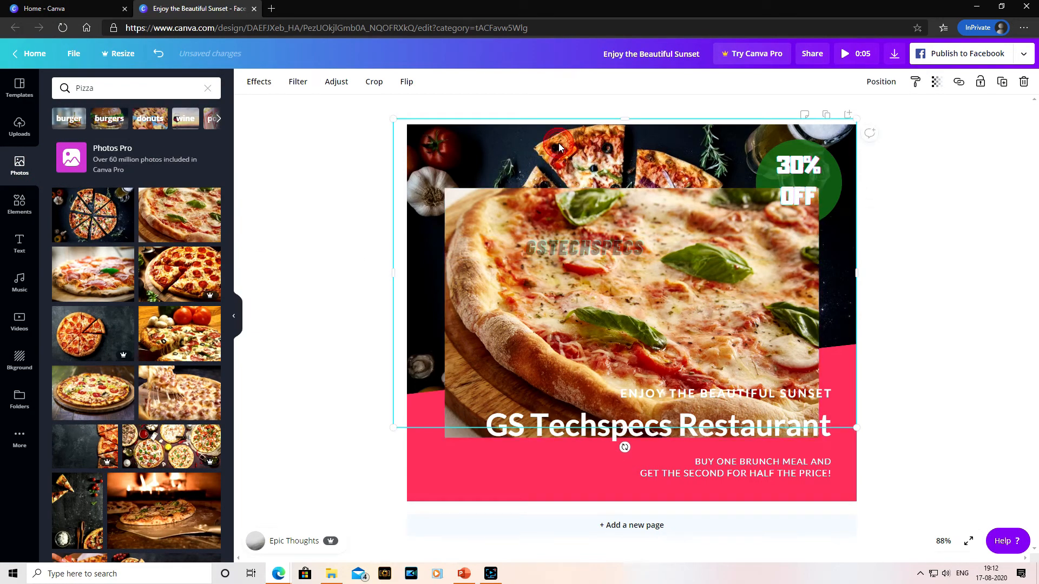
key("Delete")
left_click(544, 216)
key("Delete")
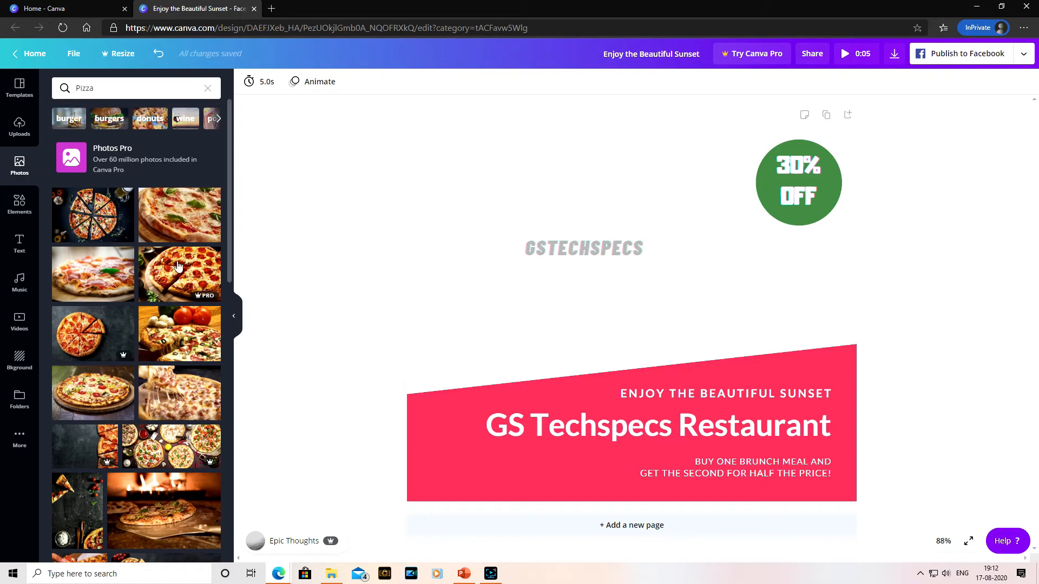
Add the close-up pizza photo with basil leaves, align it to the page's upper-left corner and enlarge it to the full page width.
left_click(186, 217)
left_click_drag(670, 207, 632, 143)
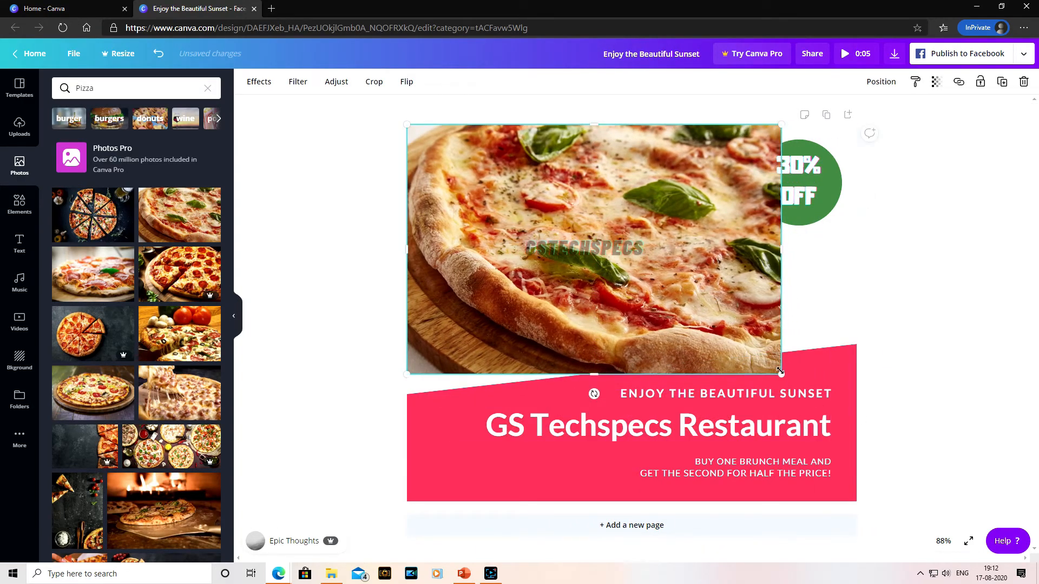
left_click_drag(779, 374, 866, 405)
Send the close-up pizza photo backward until it sits behind the "30% OFF" badge and the red banner.
left_click(882, 82)
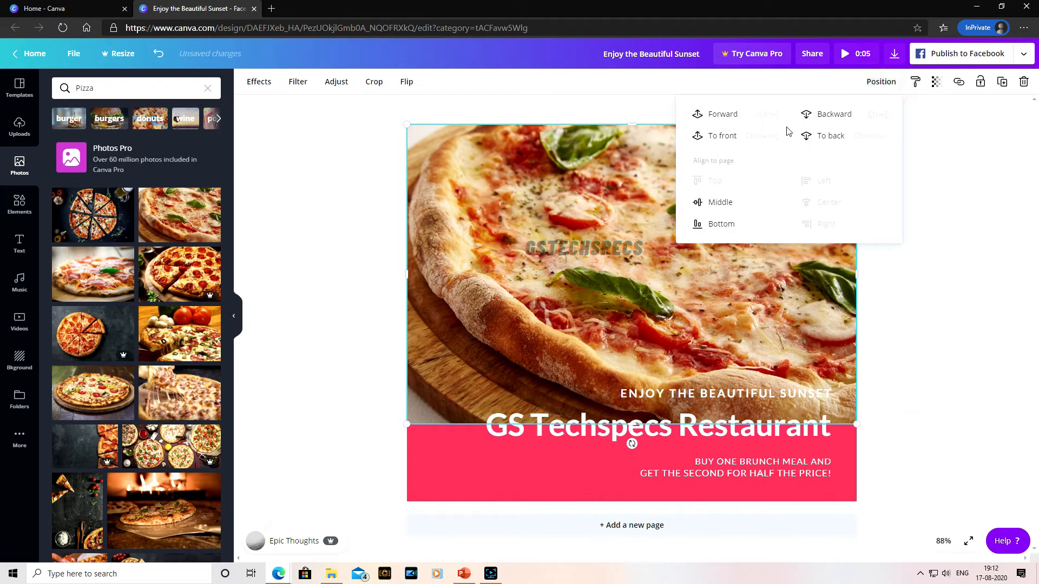
left_click(823, 112)
left_click(990, 326)
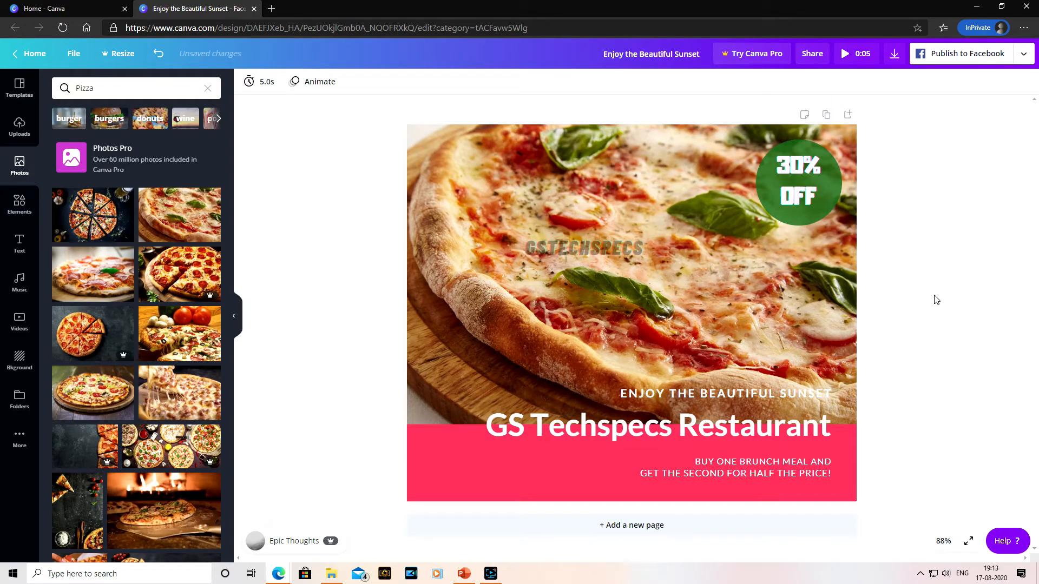
left_click(599, 164)
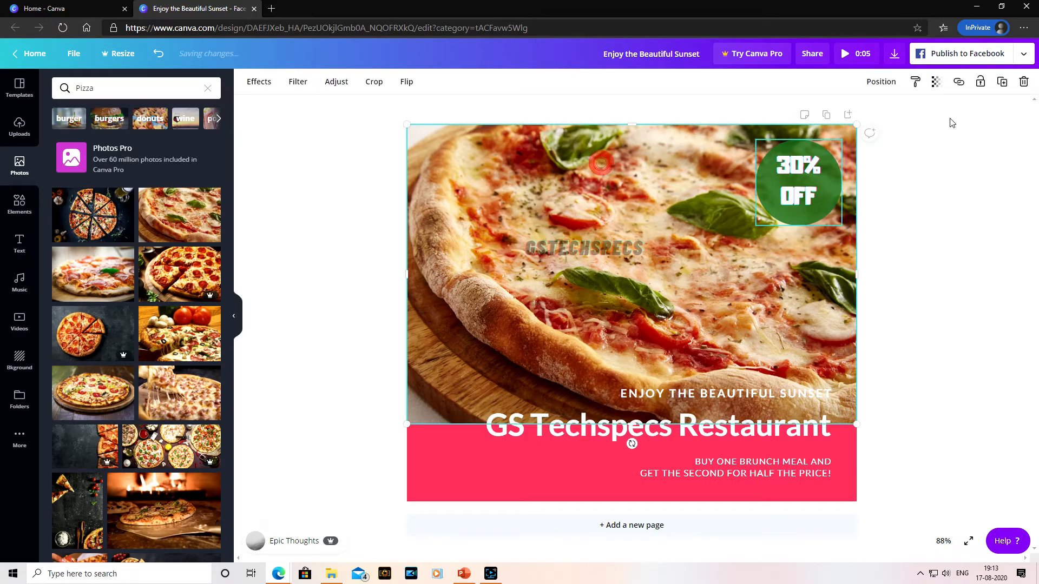
left_click(881, 82)
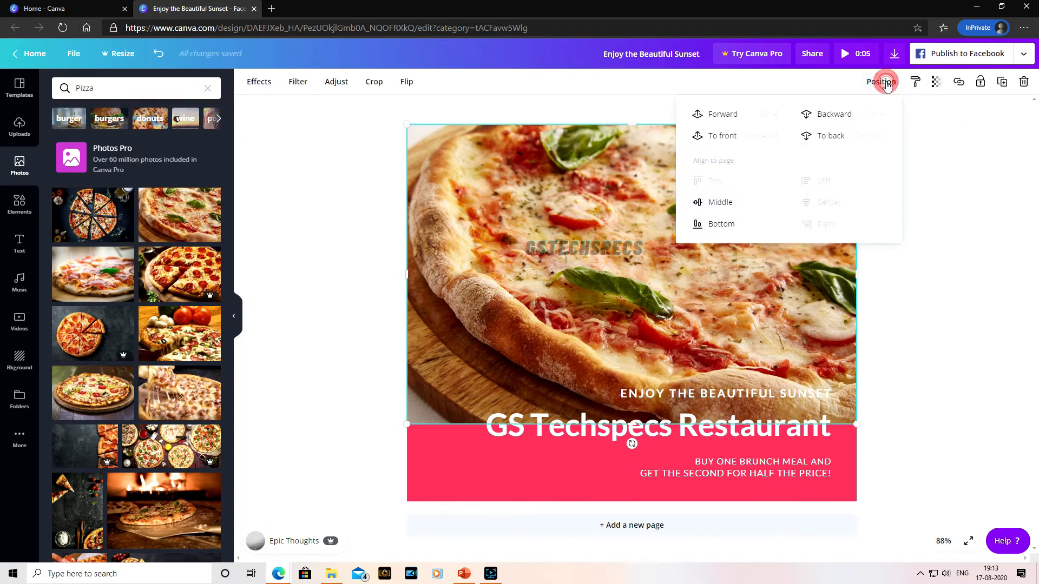
left_click(839, 111)
left_click(939, 282)
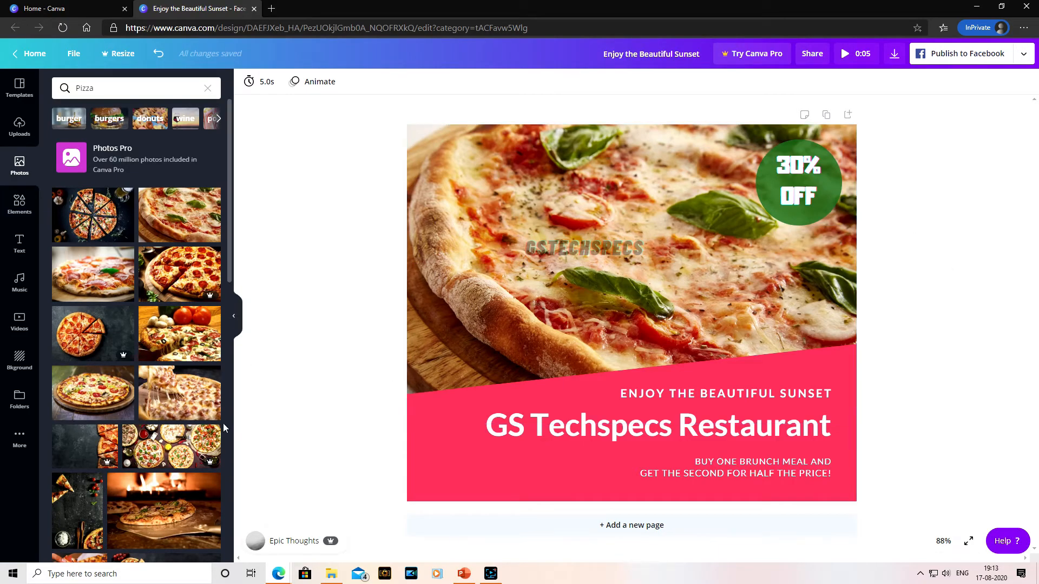
left_click(22, 403)
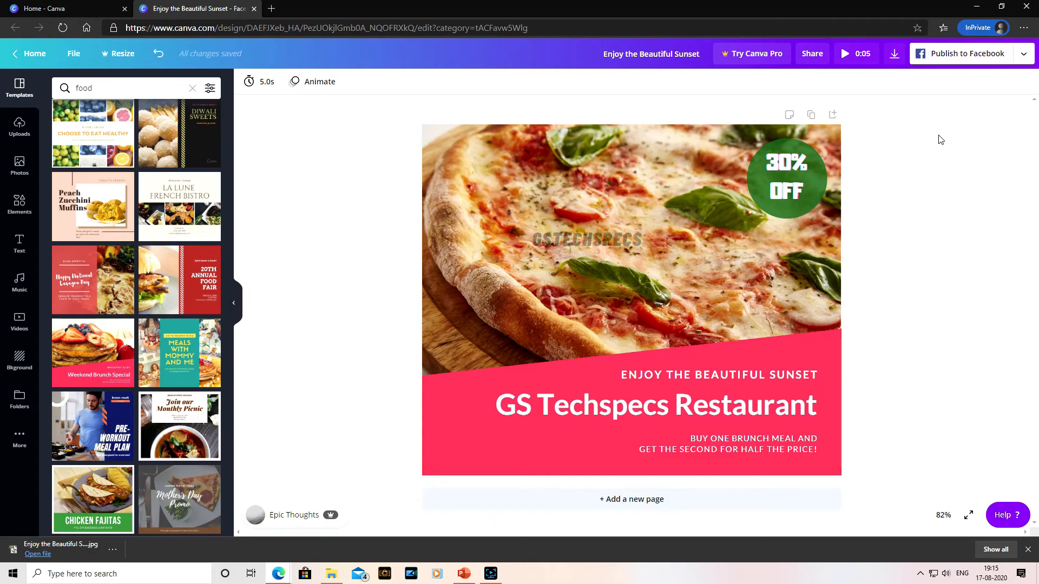
Download the design as a JPG and save it under the file name Pizza.
left_click(894, 54)
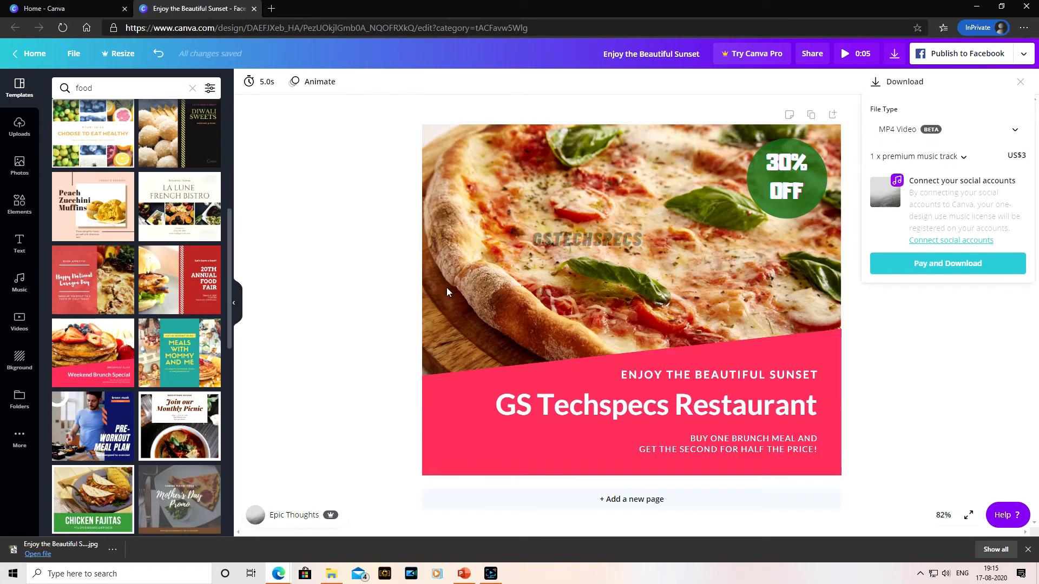
left_click(951, 135)
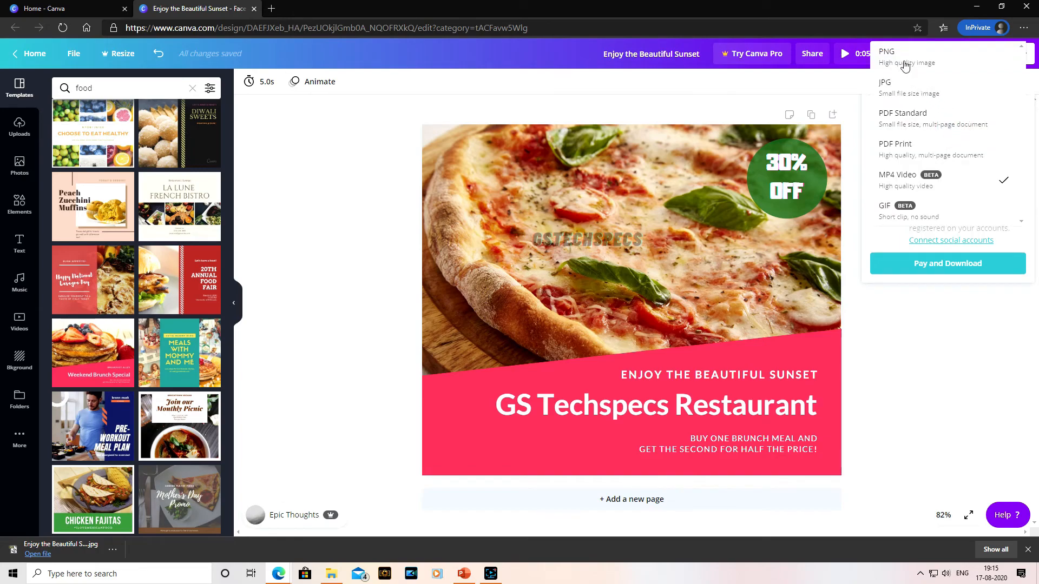
left_click(941, 96)
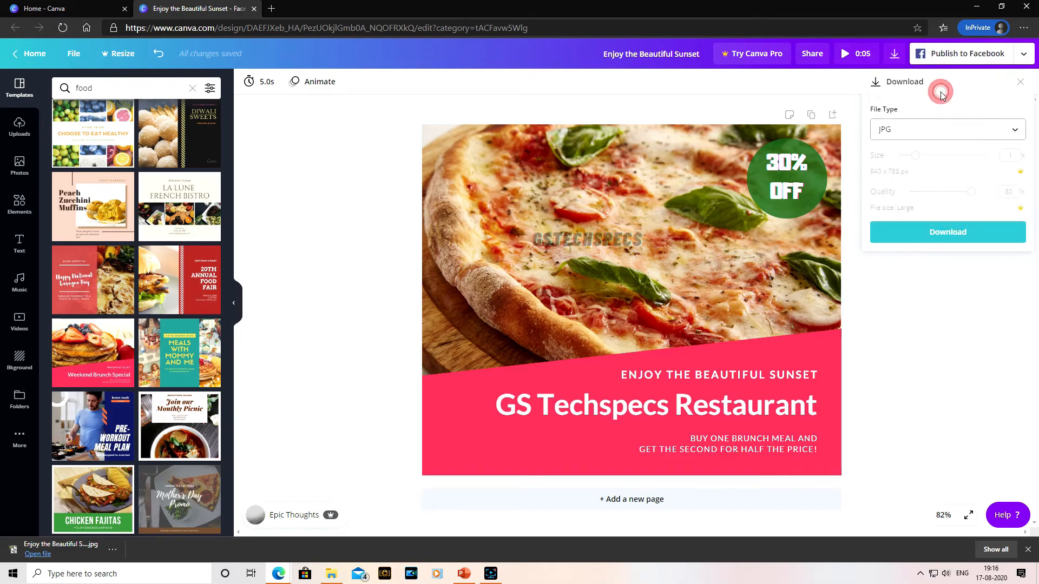
left_click(927, 238)
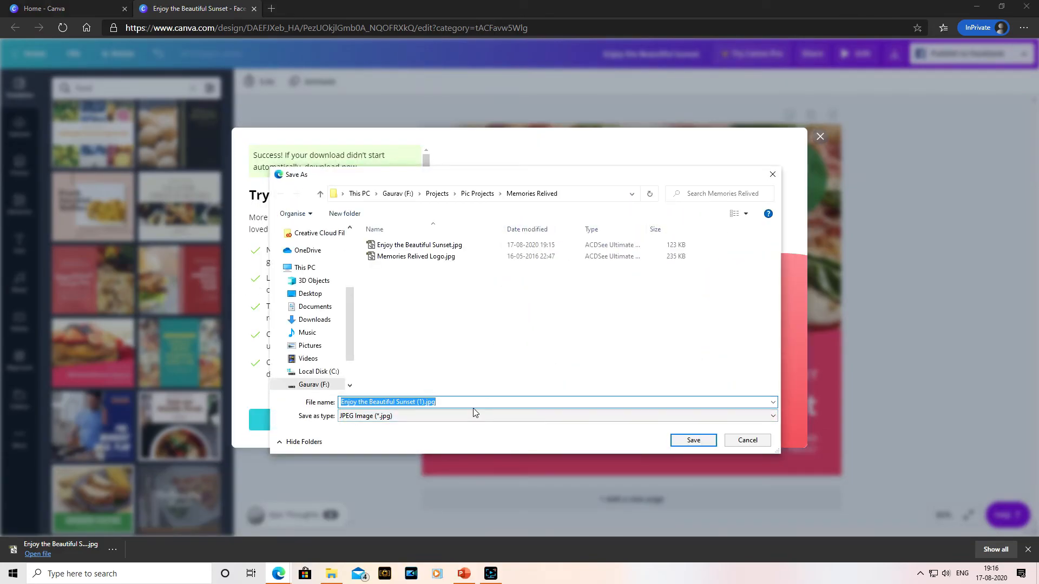
type("Pizza")
key("Return")
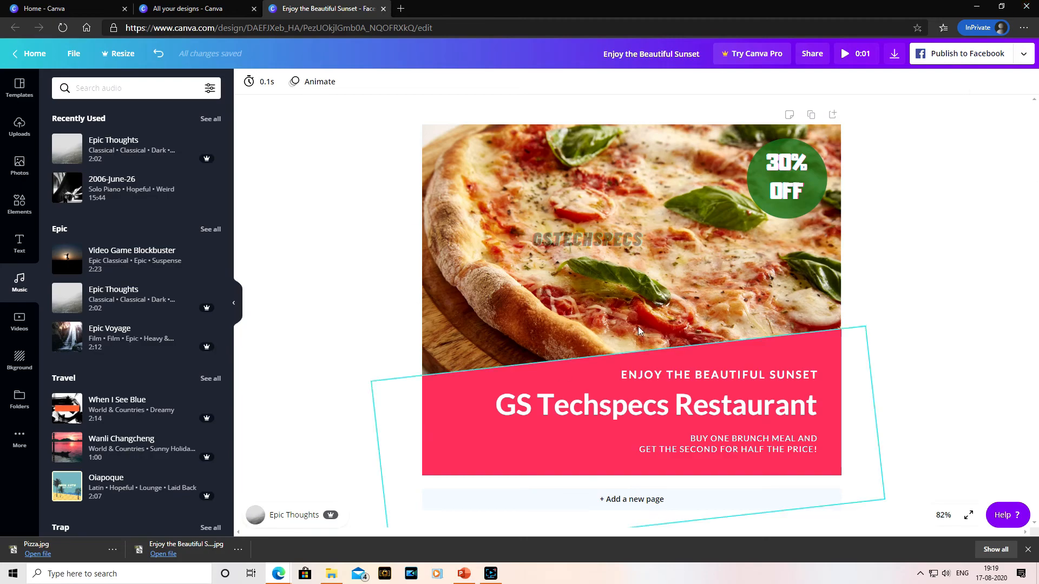
Return to the home page and open the overview of all your designs.
left_click(25, 53)
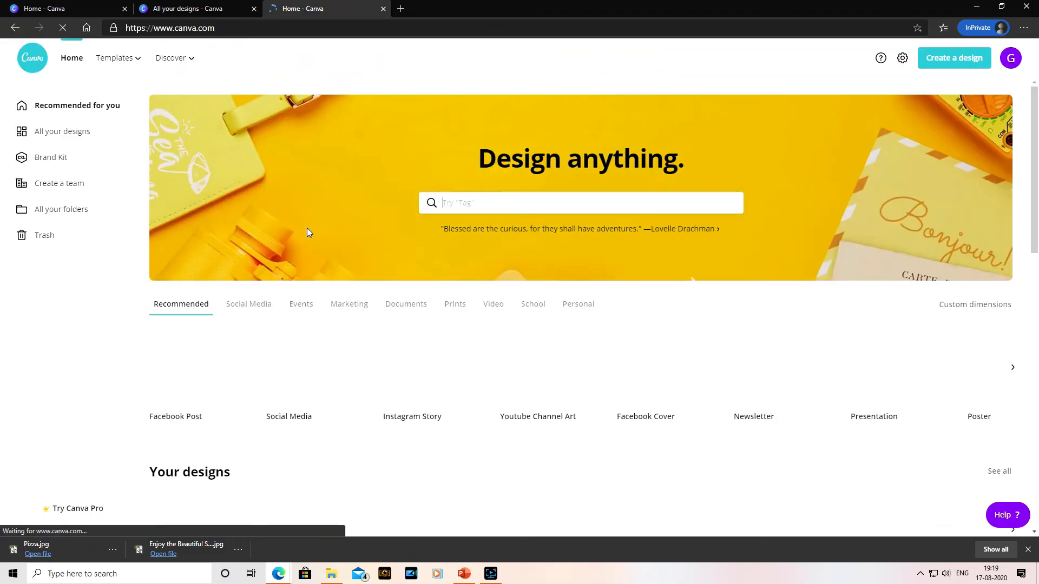
left_click(78, 142)
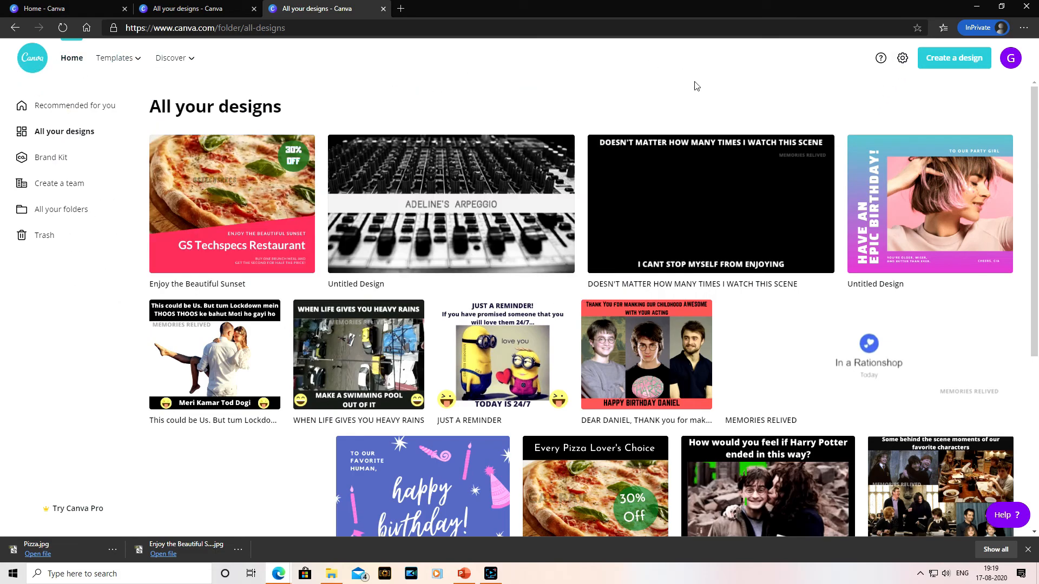
Examine the suggested formats for a new design and the custom dimension fields with their unit options, and close them.
left_click(971, 66)
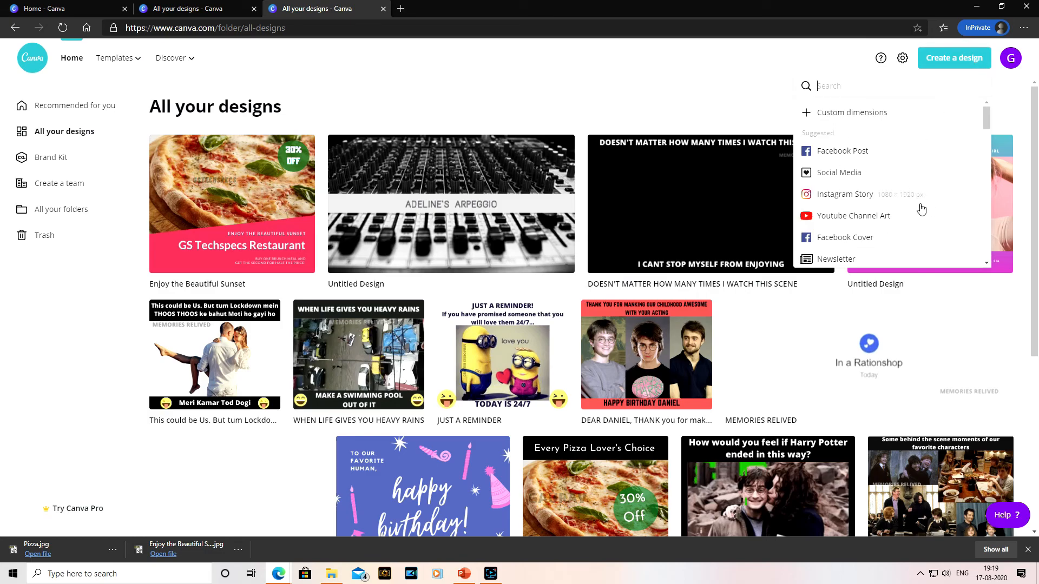
scroll(825, 223, "down", 1)
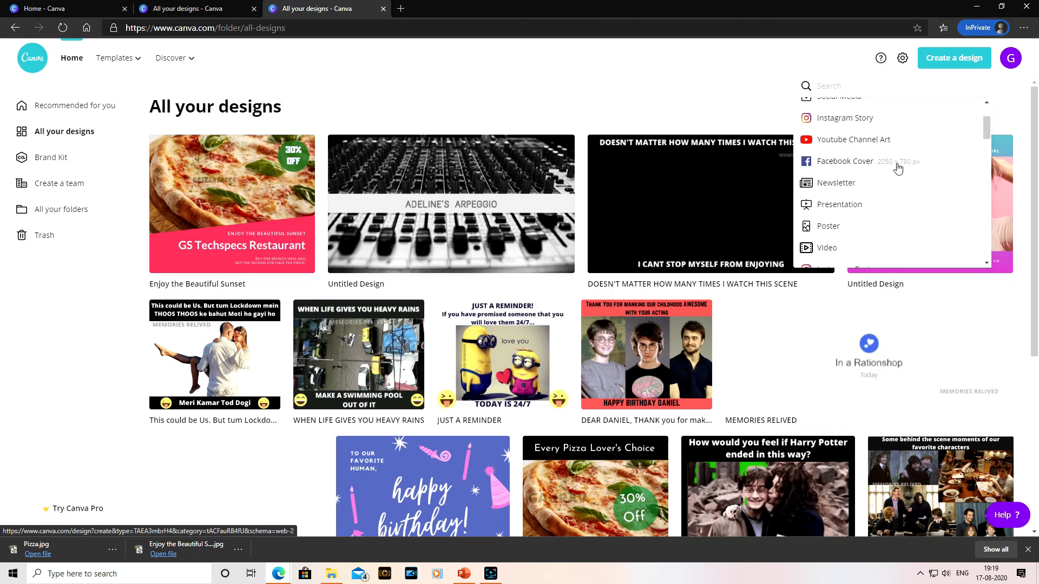
scroll(860, 208, "up", 2)
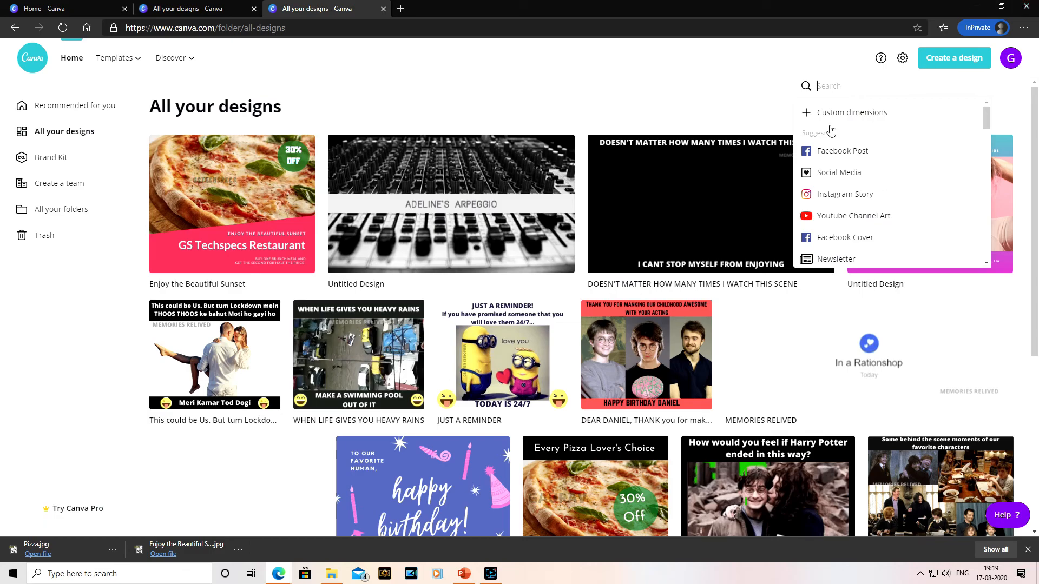
left_click(860, 116)
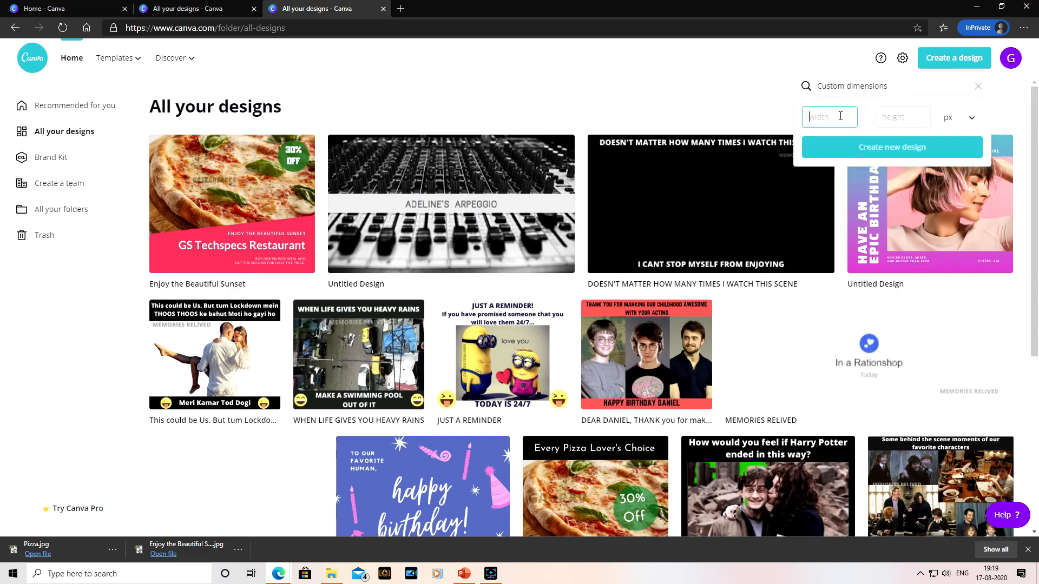
key("Tab")
left_click(950, 119)
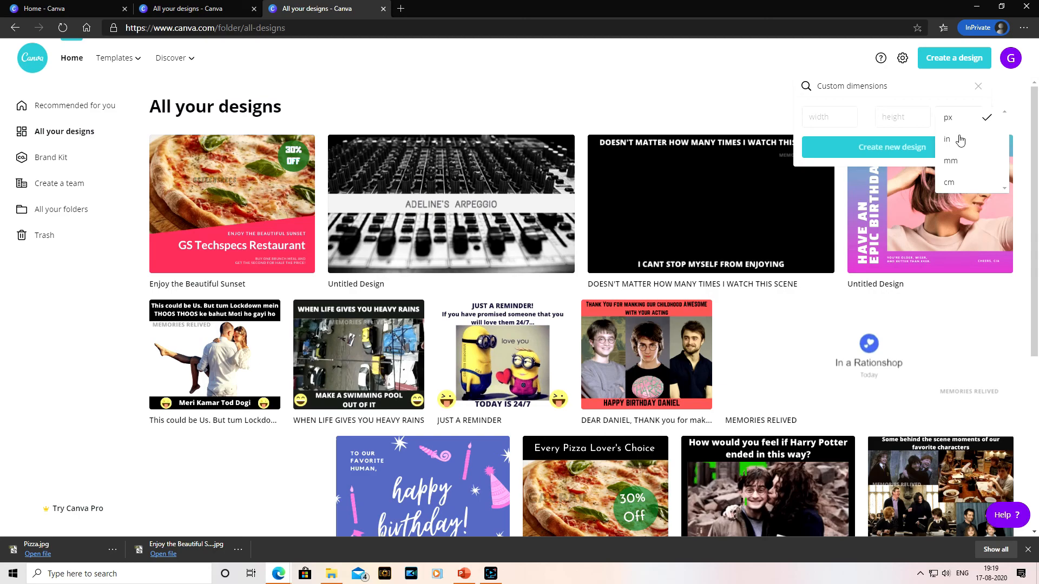
left_click(698, 81)
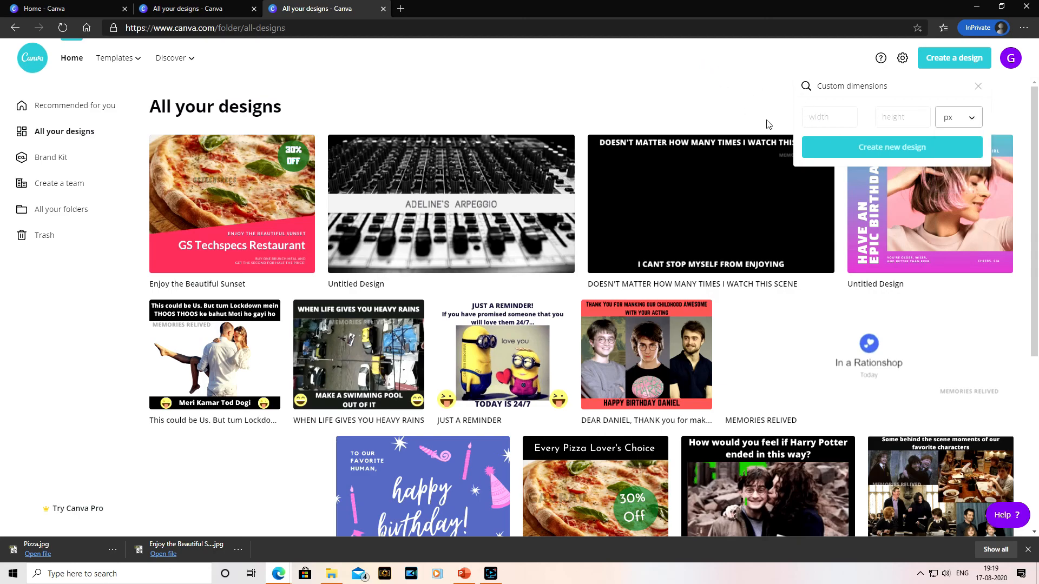
left_click(681, 93)
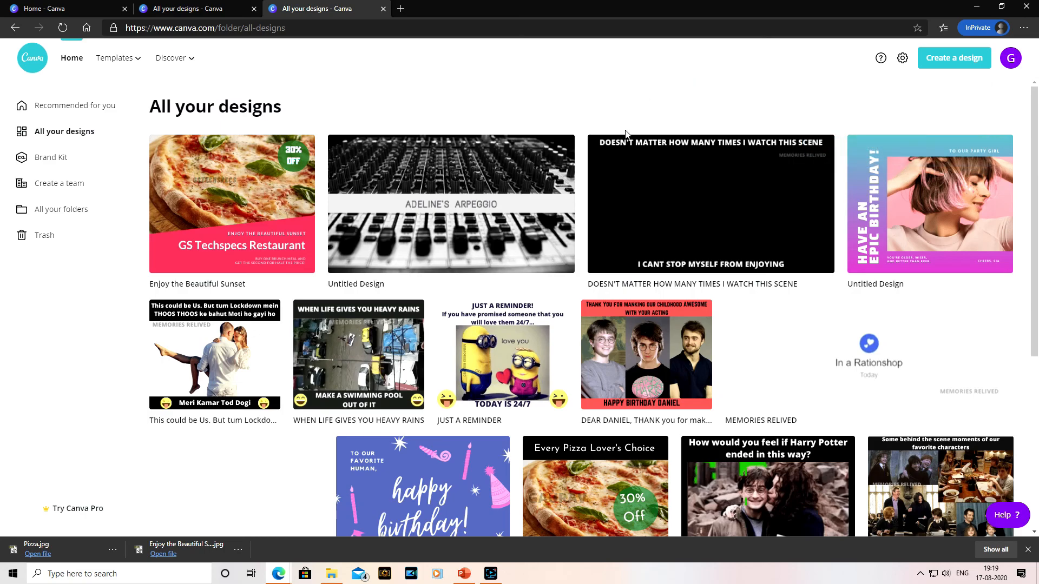